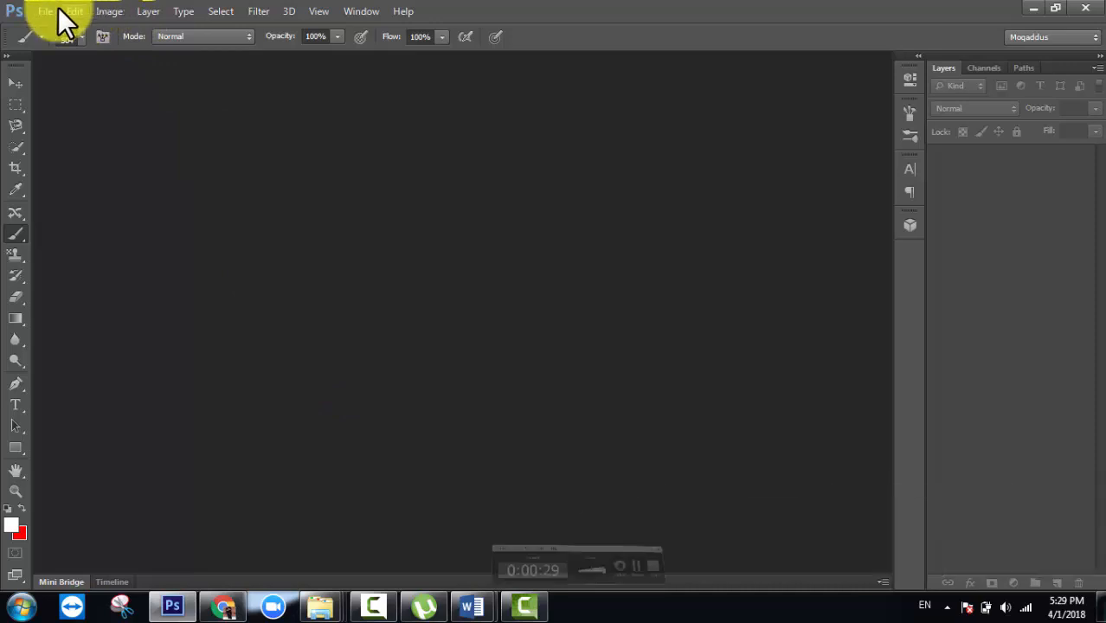
Step: Open the photo baby-1399332_960_720.jpg from the Desktop, fit it to the screen and switch to the Move tool
{"action": "left_click", "coordinate": [45, 11]}
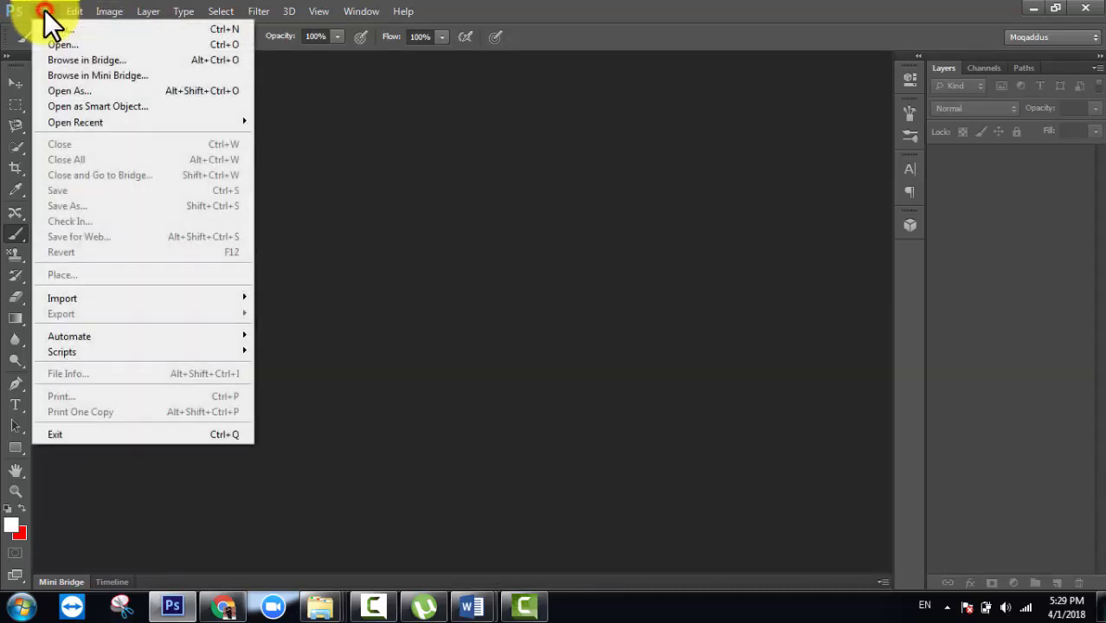
{"action": "left_click", "coordinate": [68, 43]}
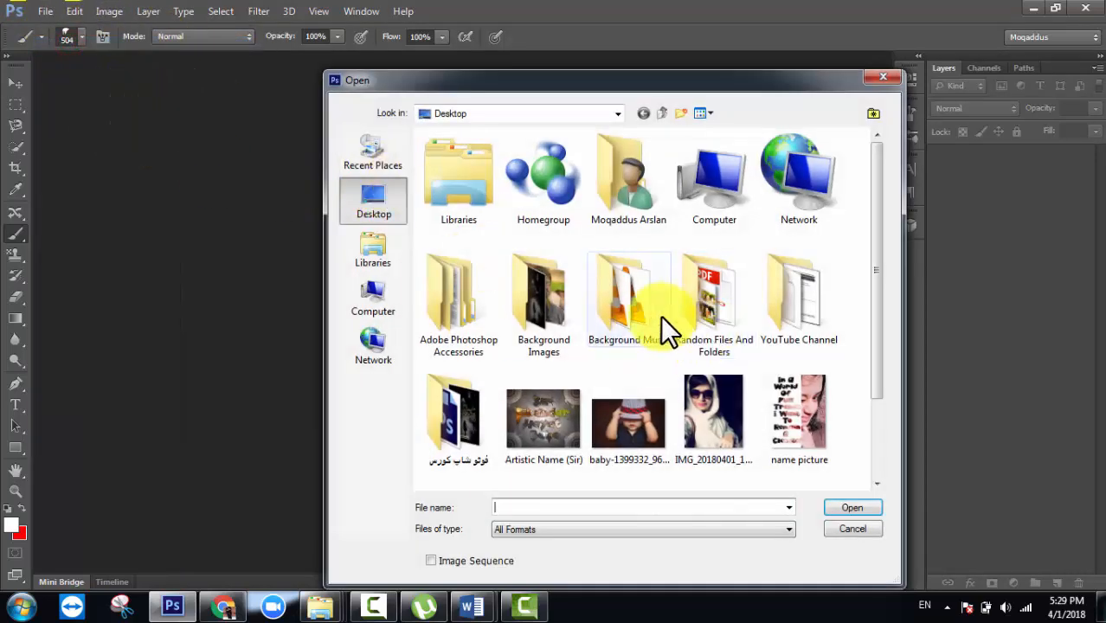
{"action": "double_click", "coordinate": [636, 416]}
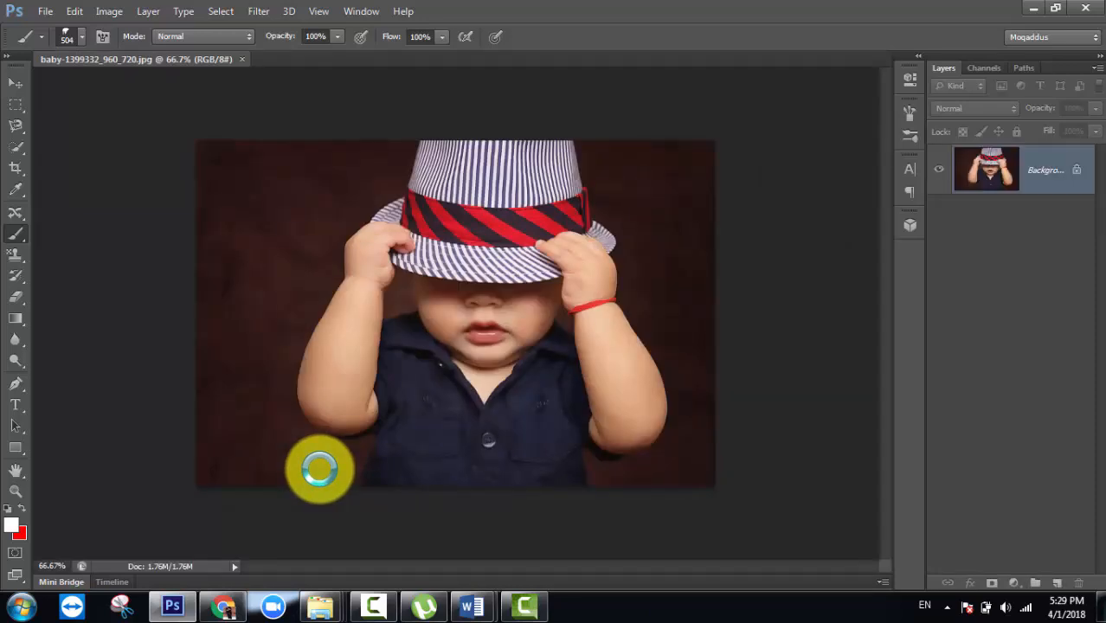
{"action": "key", "text": "ctrl+0"}
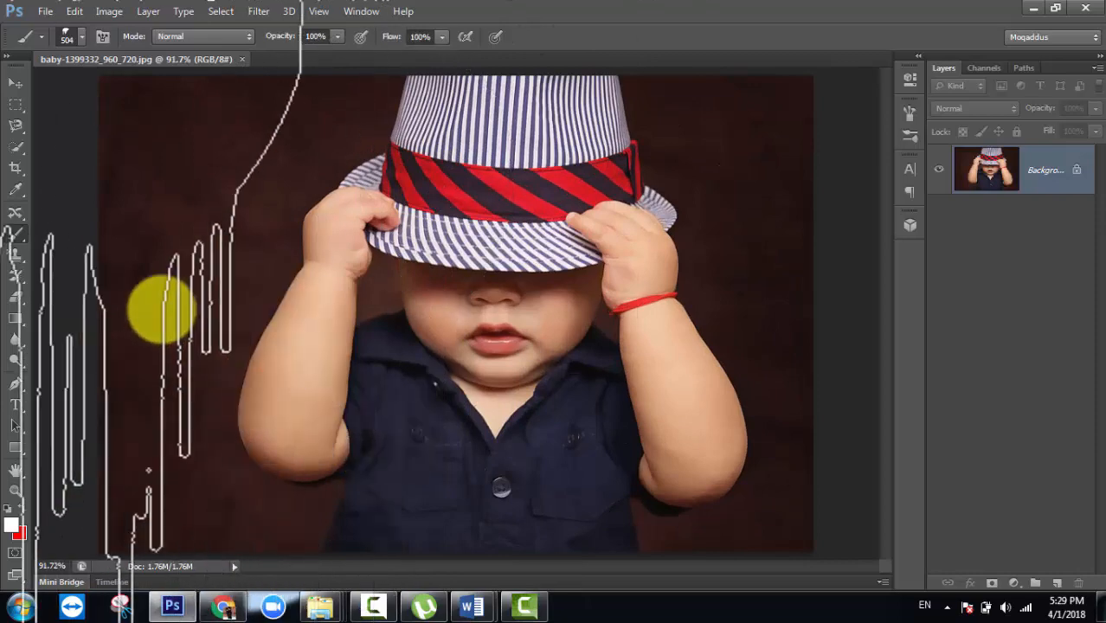
{"action": "left_click", "coordinate": [15, 83]}
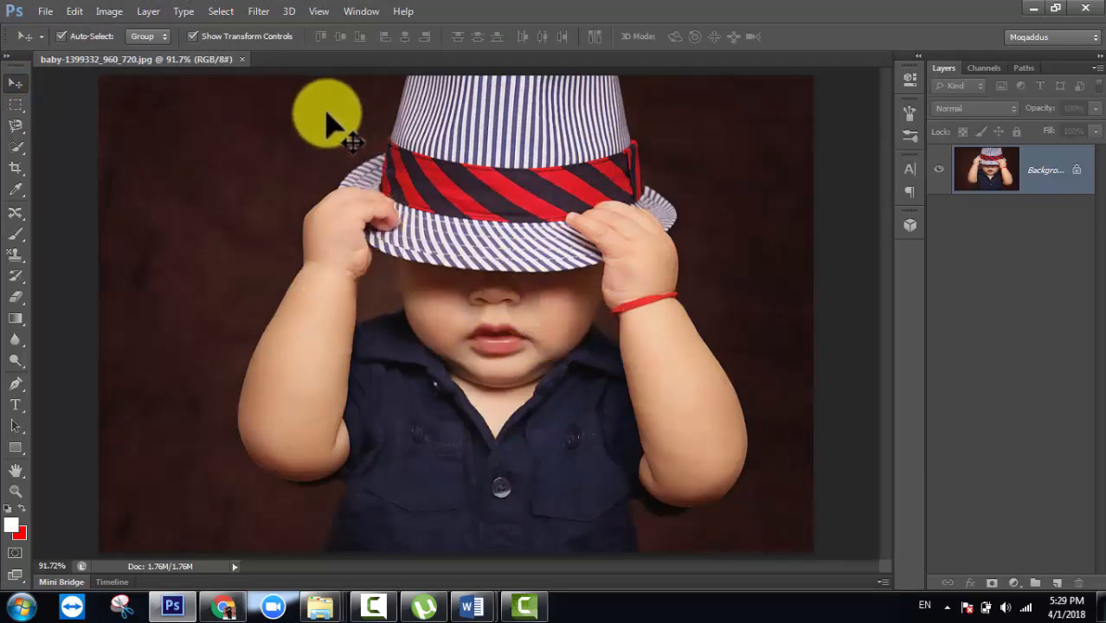
Step: Create a new document from the Photo preset, Landscape 2 x 3, with dimensions in pixels (900 x 600 at 300 pixels/inch)
{"action": "key", "text": "ctrl+n"}
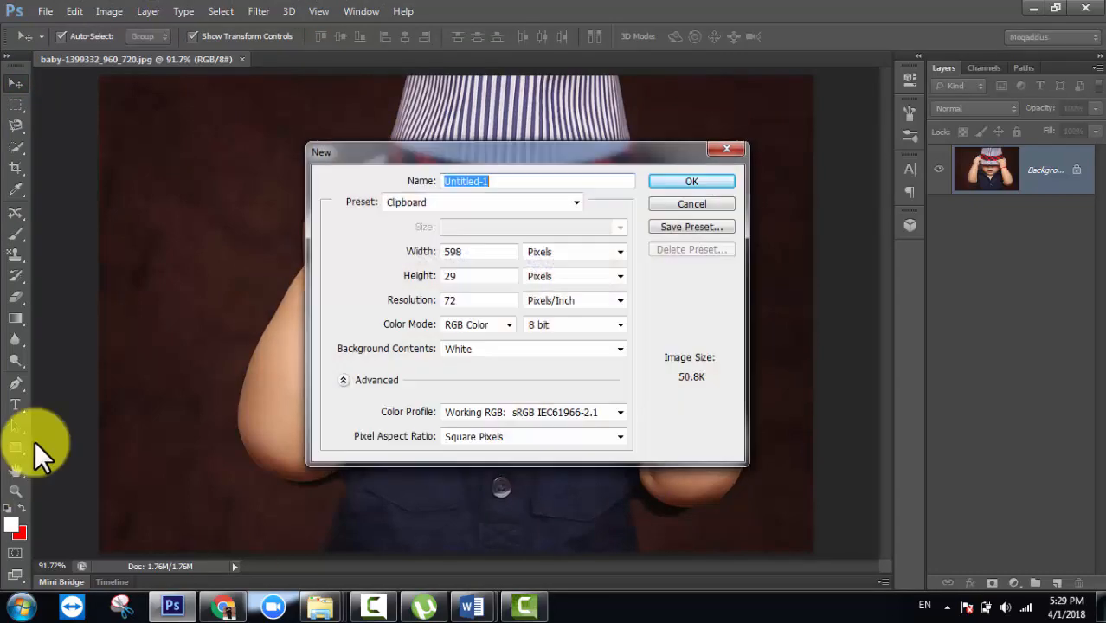
{"action": "left_click", "coordinate": [577, 202]}
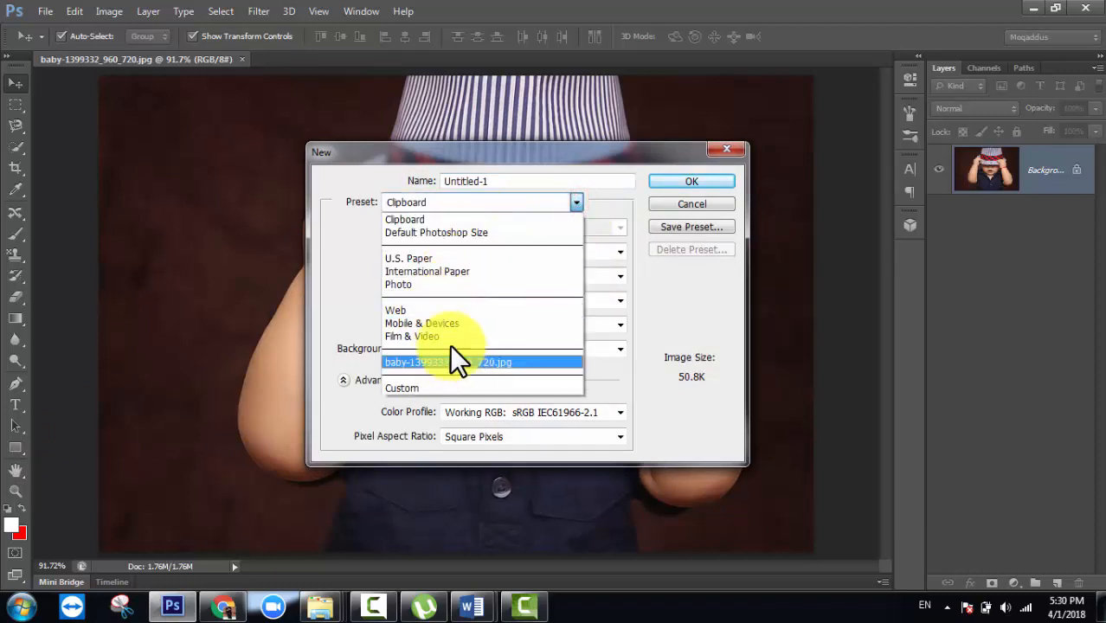
{"action": "left_click", "coordinate": [417, 279]}
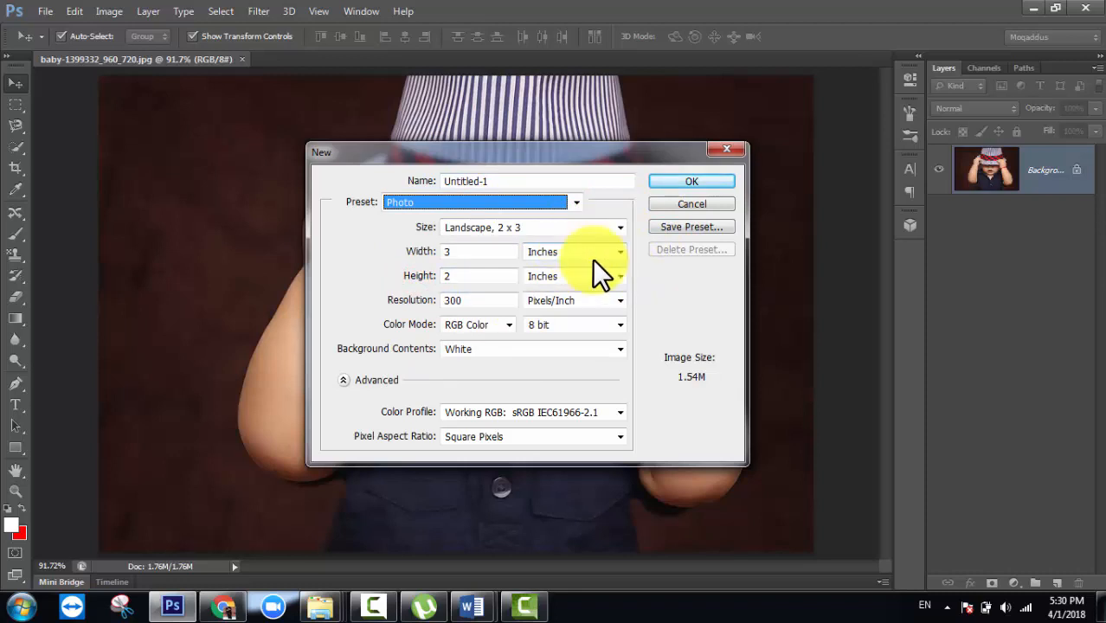
{"action": "left_click", "coordinate": [592, 258]}
{"action": "left_click", "coordinate": [574, 271]}
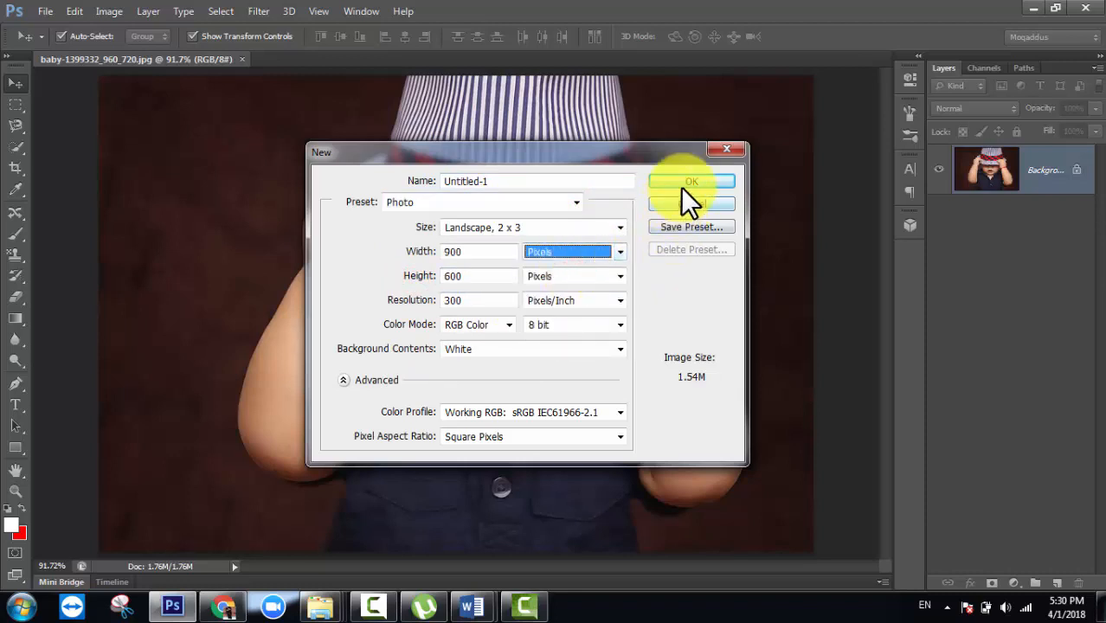
{"action": "left_click", "coordinate": [688, 182]}
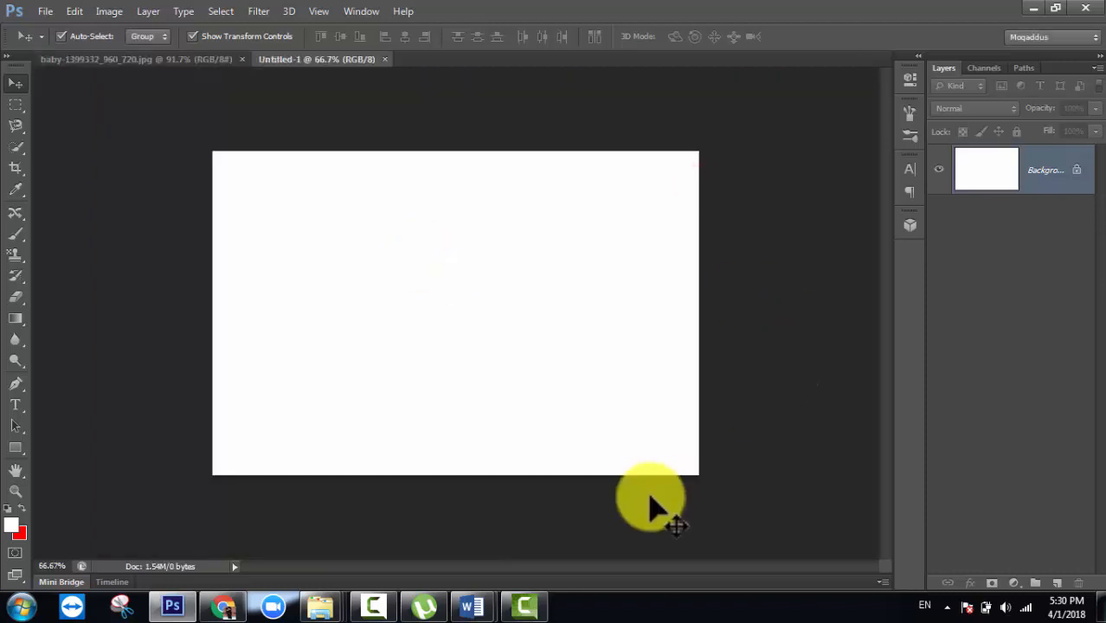
{"action": "key", "text": "ctrl+0"}
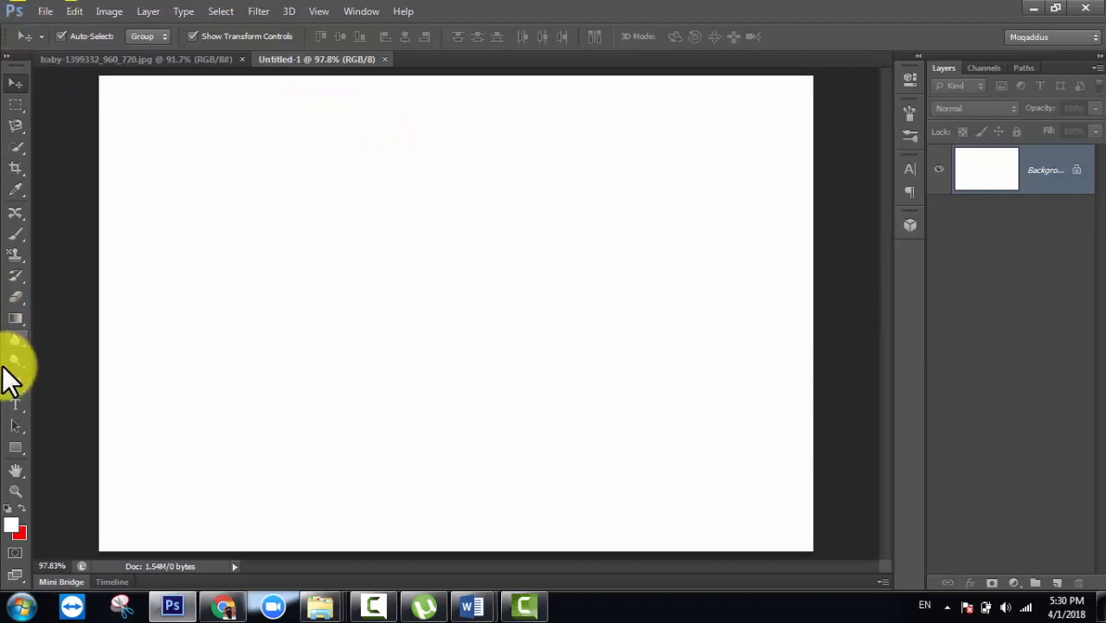
Step: Add the text "BABY" in the left half of the white canvas and colour it black (000000)
{"action": "left_click", "coordinate": [312, 310]}
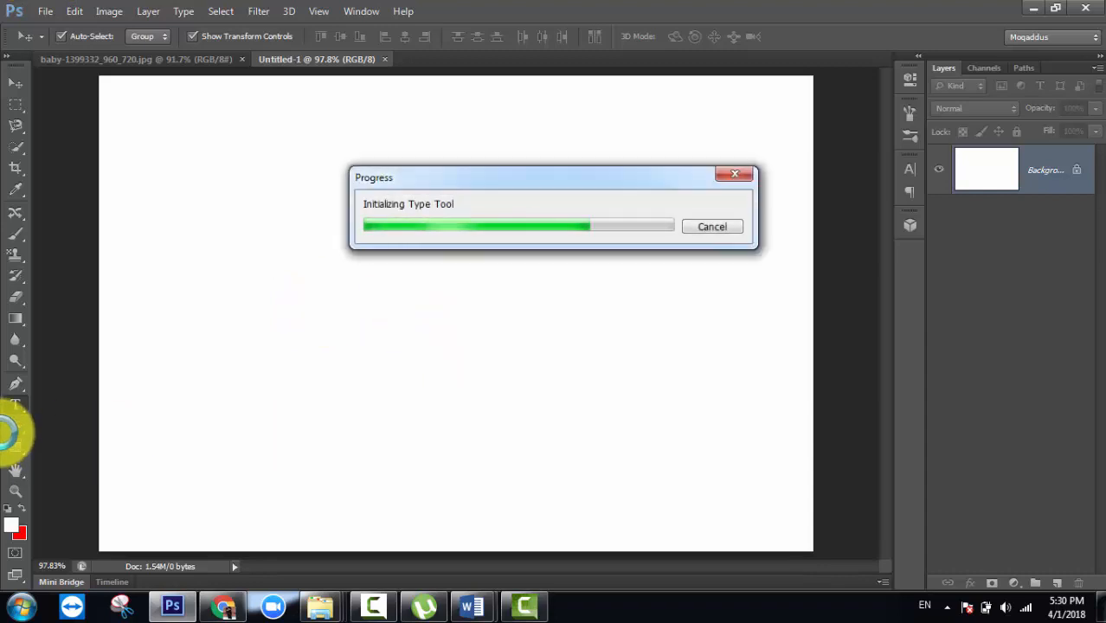
{"action": "left_click", "coordinate": [303, 298]}
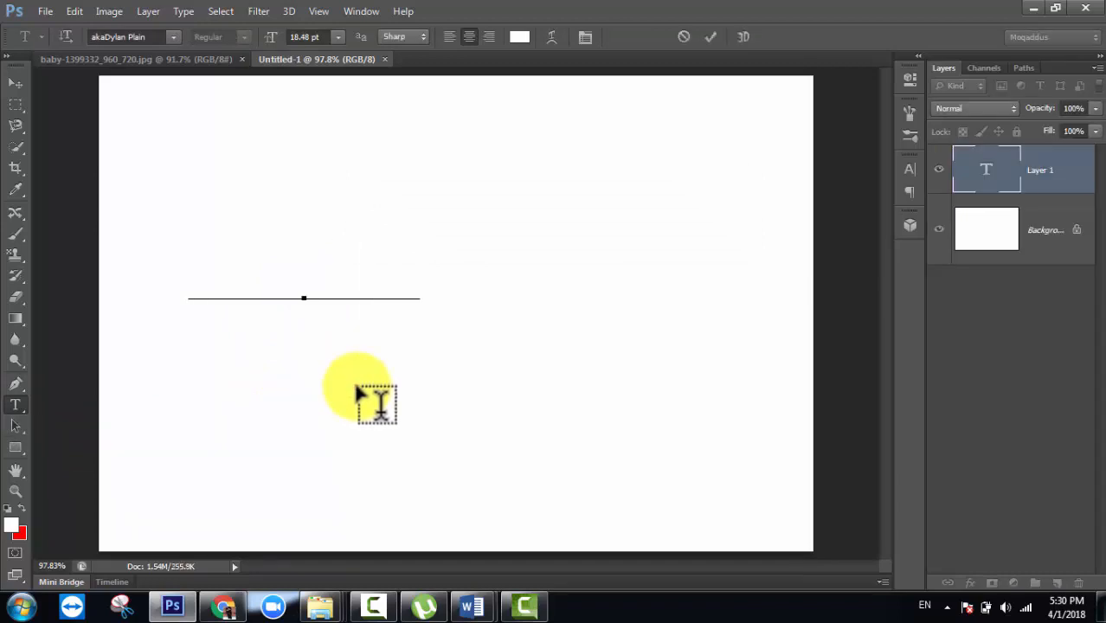
{"action": "key", "text": "ctrl"}
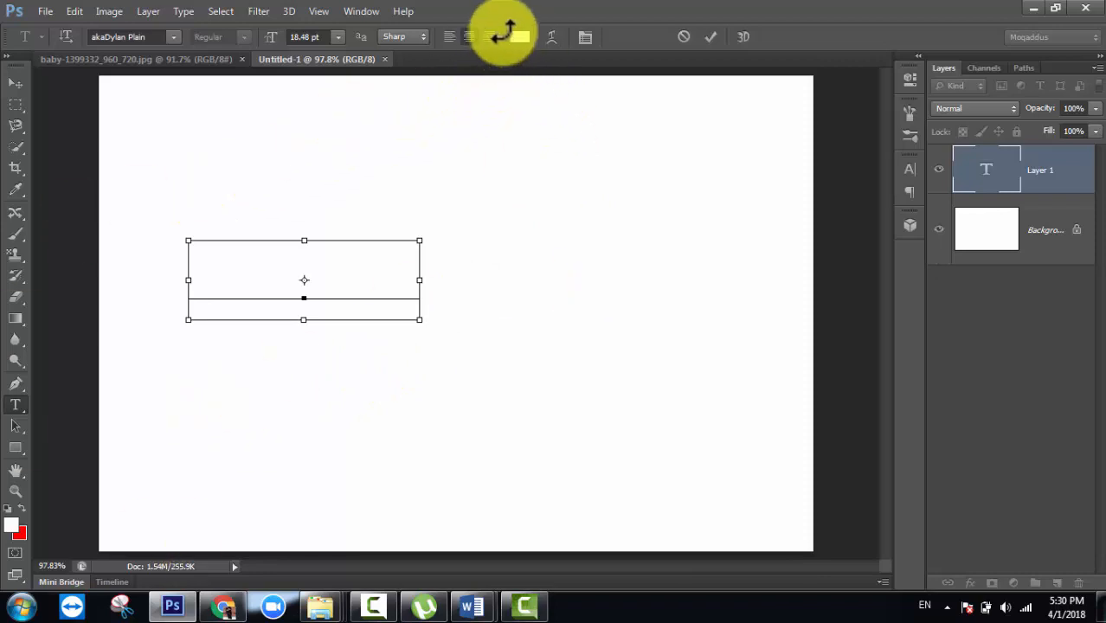
{"action": "left_click", "coordinate": [519, 37]}
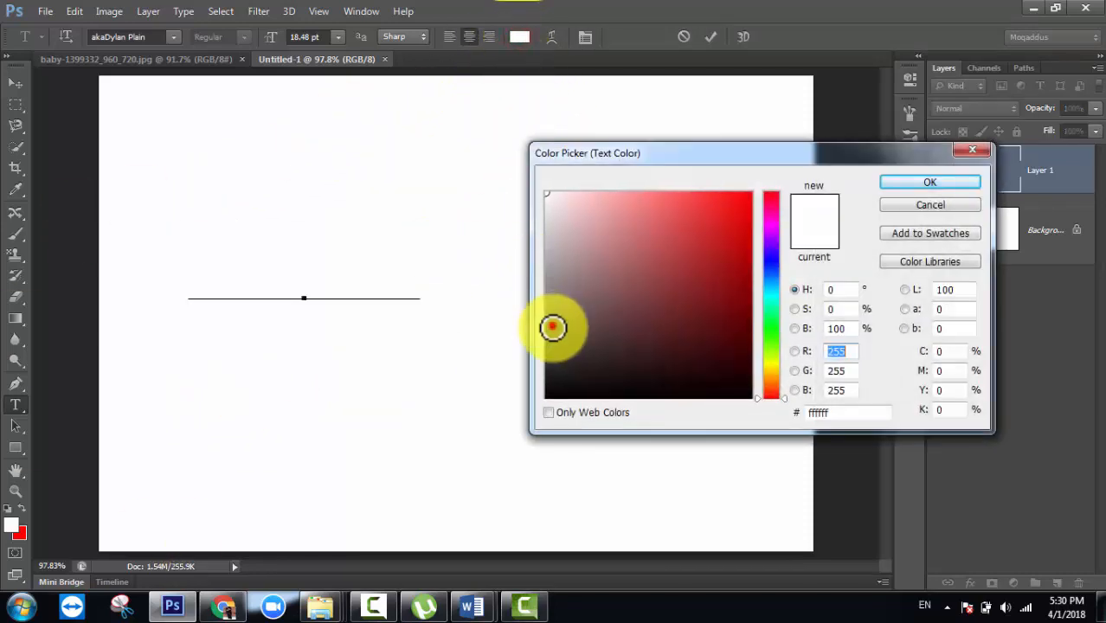
{"action": "left_click_drag", "start_coordinate": [553, 327], "coordinate": [555, 411]}
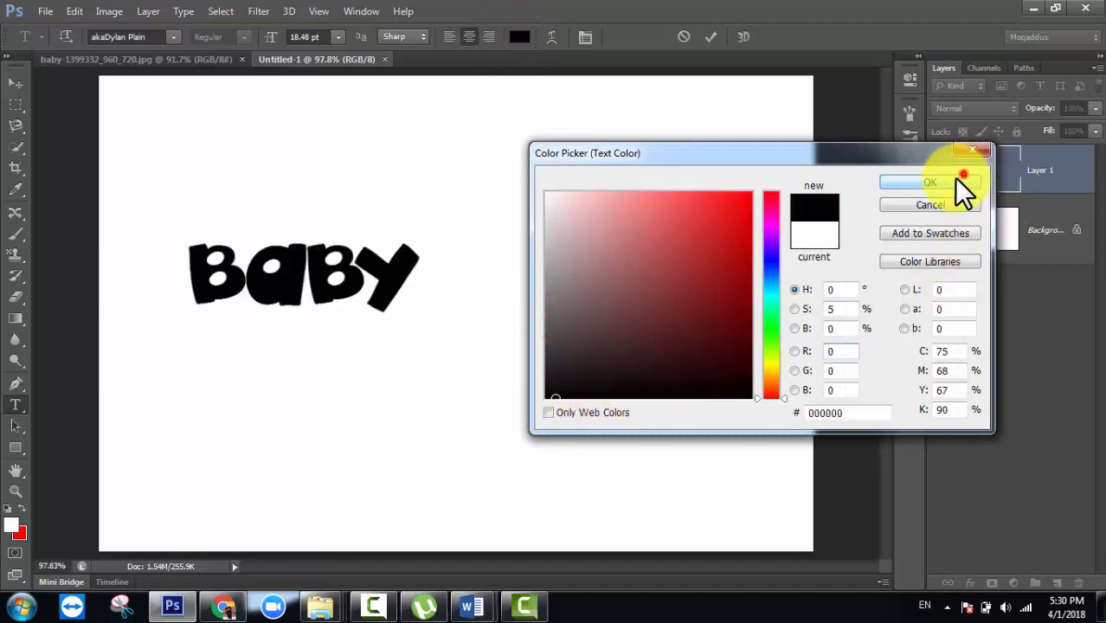
{"action": "left_click", "coordinate": [957, 180]}
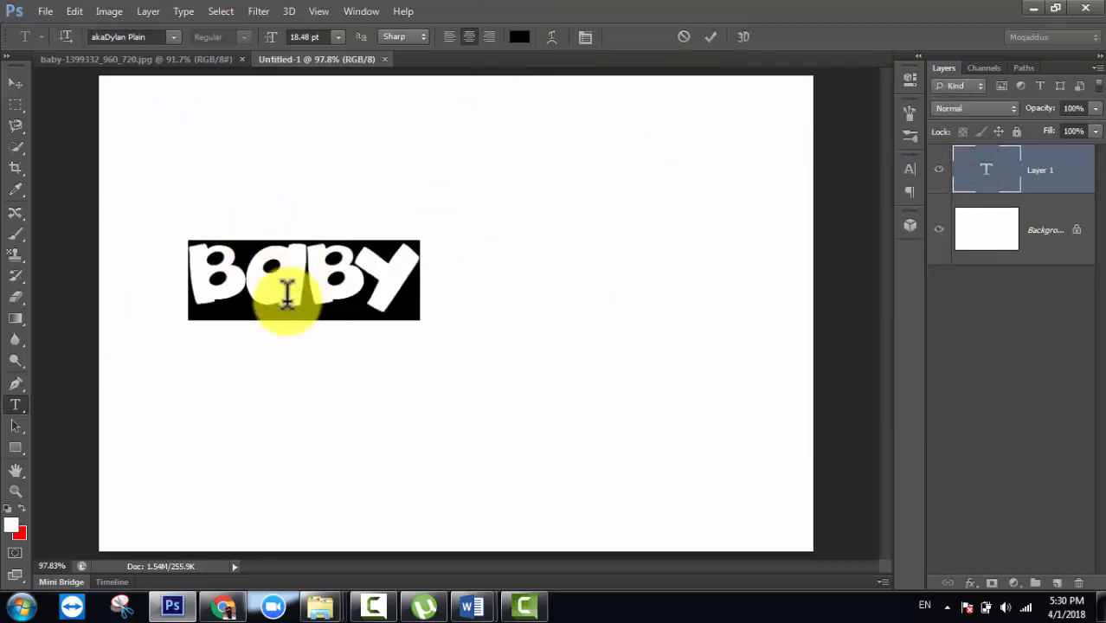
Step: Change the font of the whole BABY text to Impact and commit the text edit
{"action": "left_click_drag", "start_coordinate": [419, 279], "coordinate": [205, 284]}
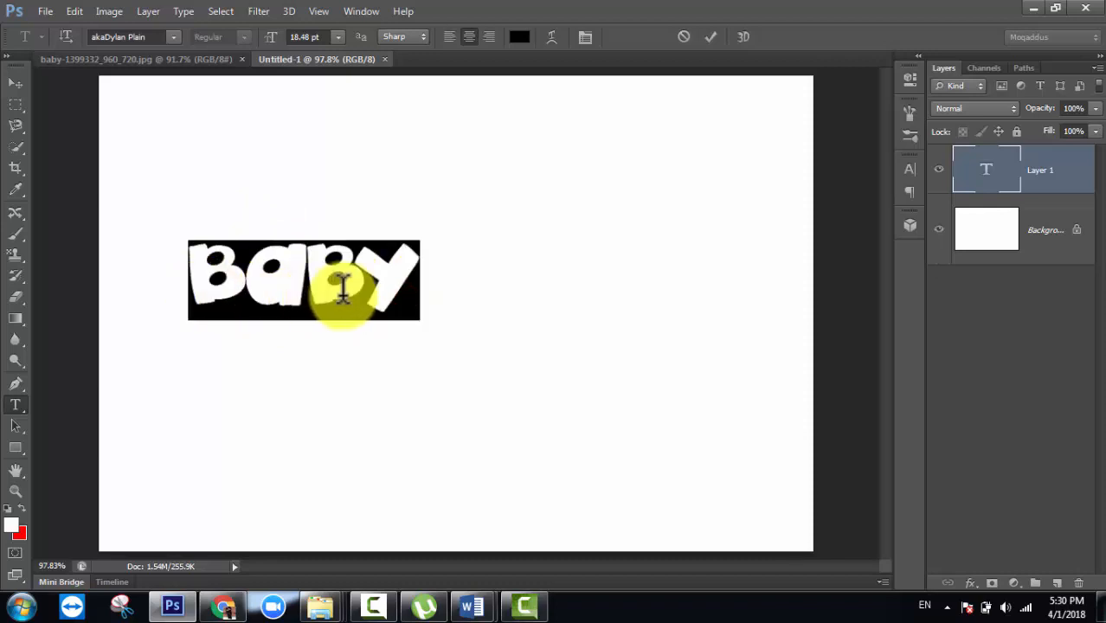
{"action": "left_click_drag", "start_coordinate": [407, 301], "coordinate": [210, 289]}
{"action": "left_click", "coordinate": [414, 299]}
{"action": "left_click_drag", "start_coordinate": [332, 291], "coordinate": [211, 284]}
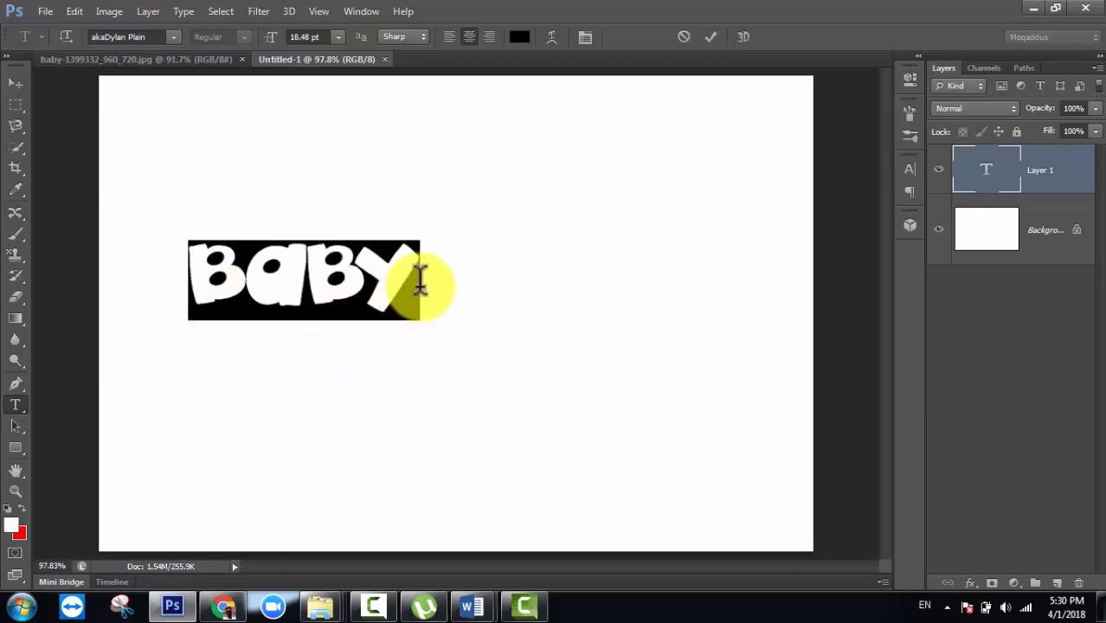
{"action": "left_click", "coordinate": [177, 40]}
{"action": "scroll", "coordinate": [209, 142], "scroll_direction": "up", "scroll_amount": 10}
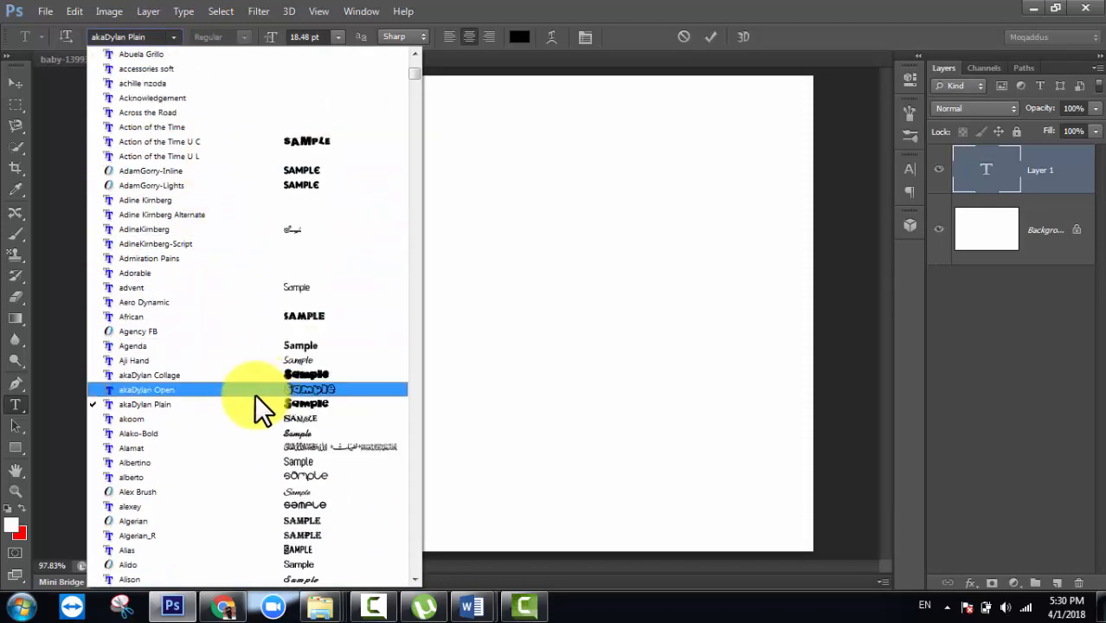
{"action": "scroll", "coordinate": [294, 378], "scroll_direction": "up", "scroll_amount": 7}
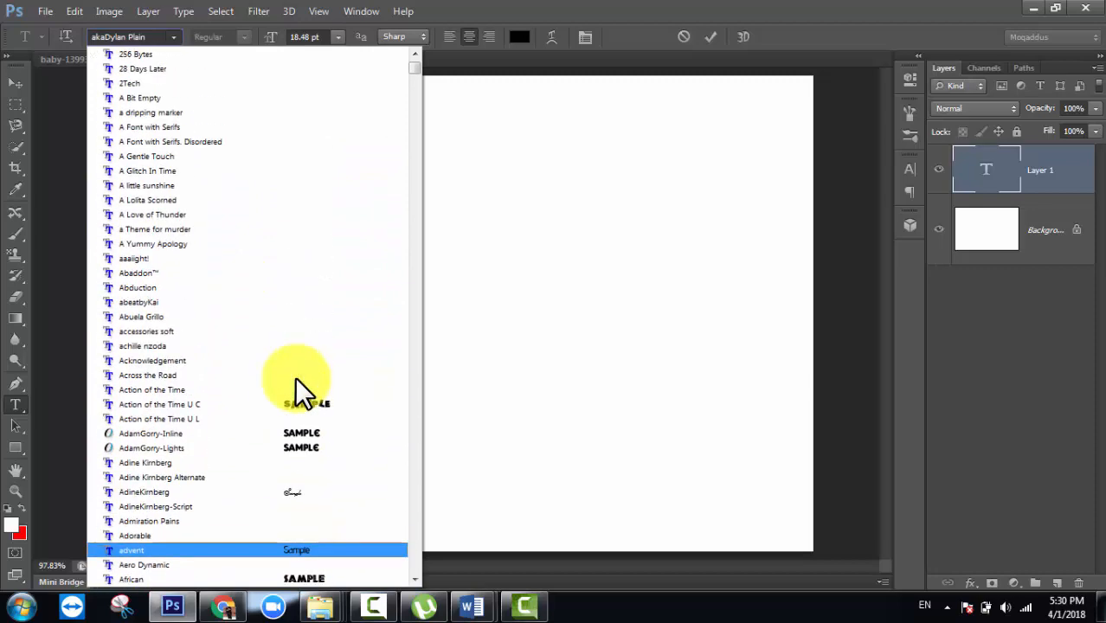
{"action": "scroll", "coordinate": [294, 379], "scroll_direction": "down", "scroll_amount": 12}
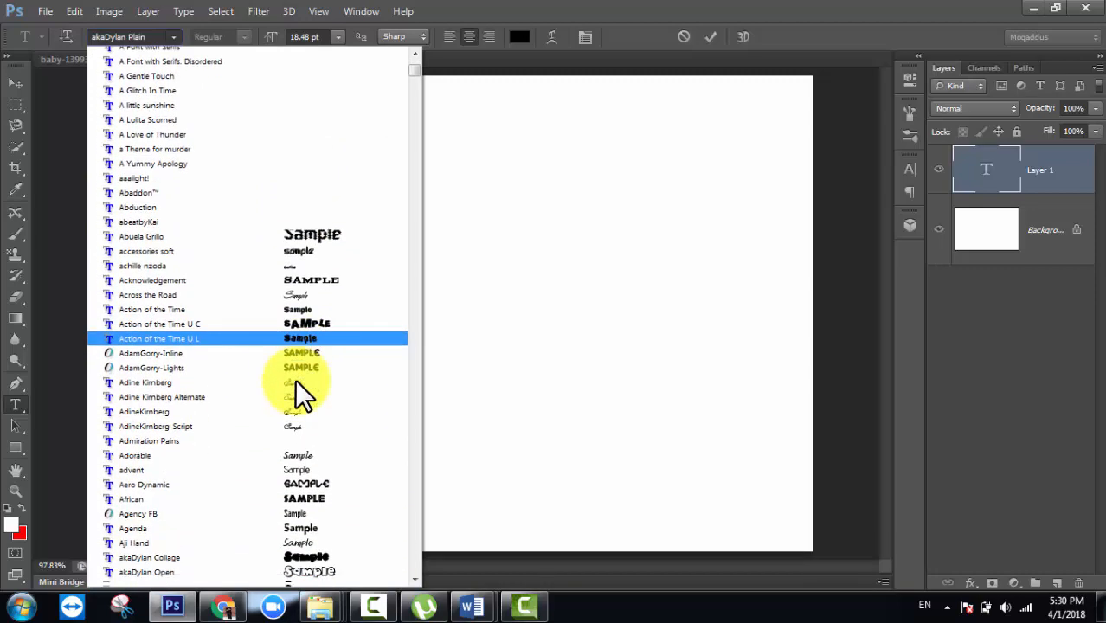
{"action": "scroll", "coordinate": [294, 379], "scroll_direction": "down", "scroll_amount": 10}
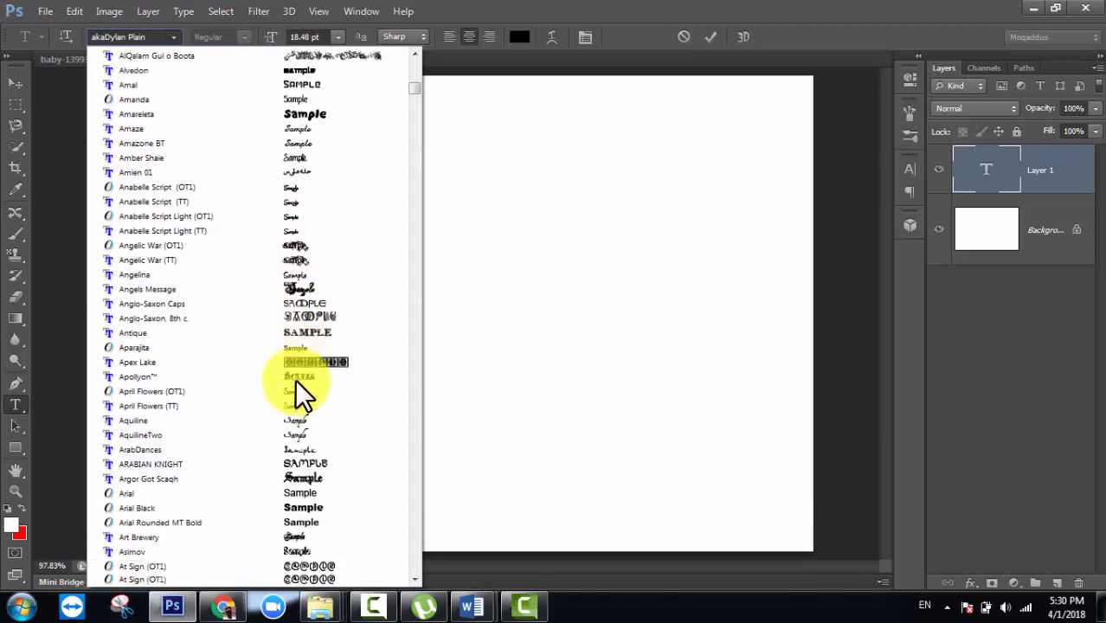
{"action": "scroll", "coordinate": [294, 379], "scroll_direction": "down", "scroll_amount": 9}
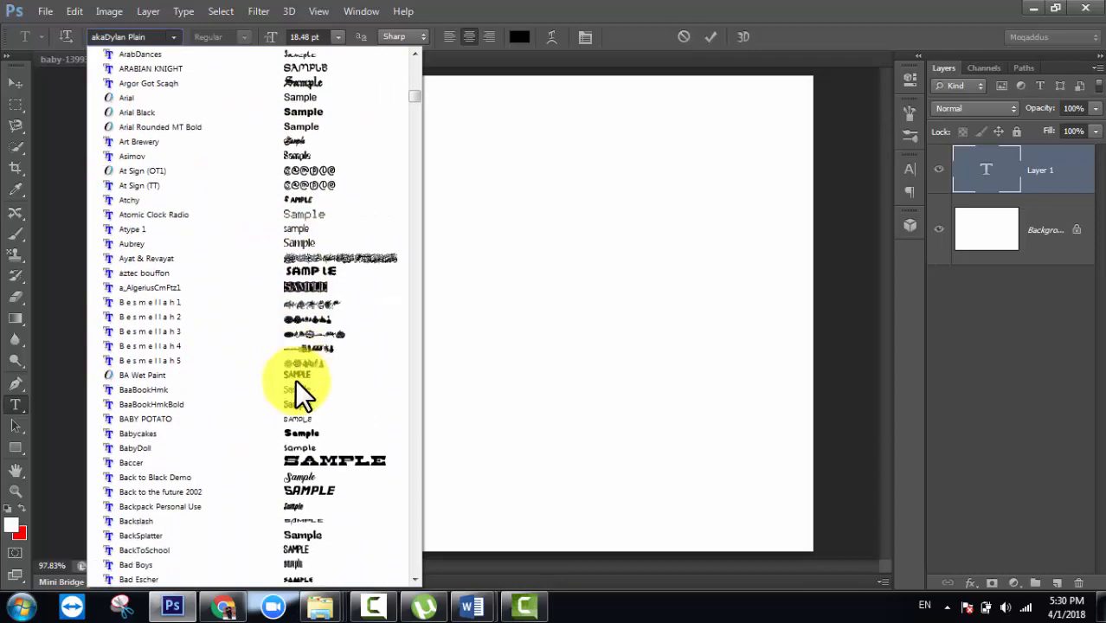
{"action": "scroll", "coordinate": [294, 379], "scroll_direction": "down", "scroll_amount": 10}
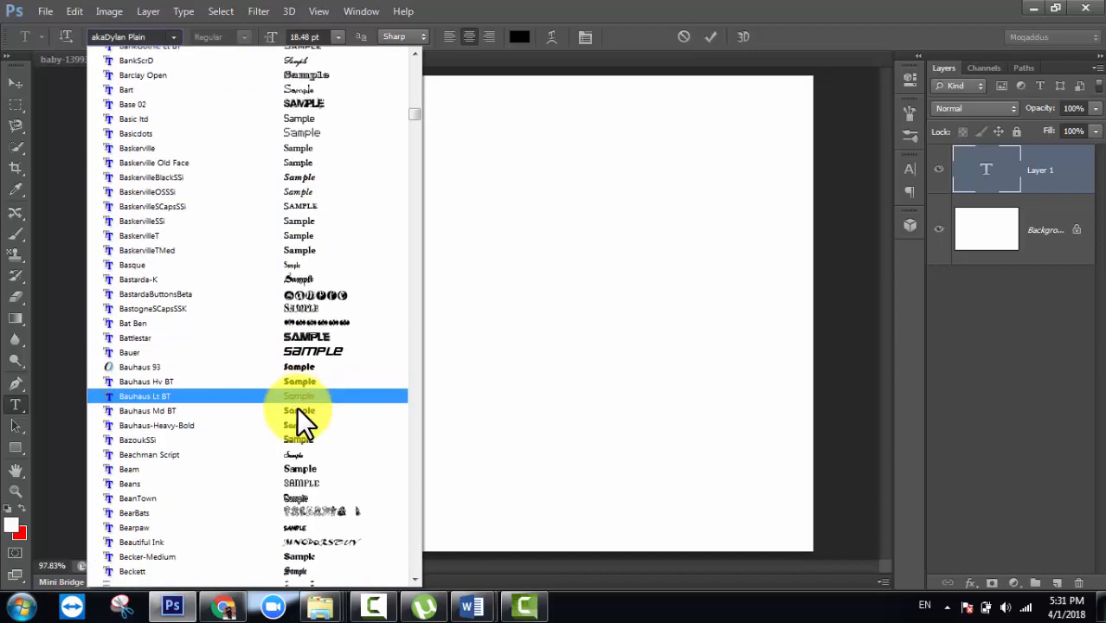
{"action": "scroll", "coordinate": [296, 409], "scroll_direction": "down", "scroll_amount": 10}
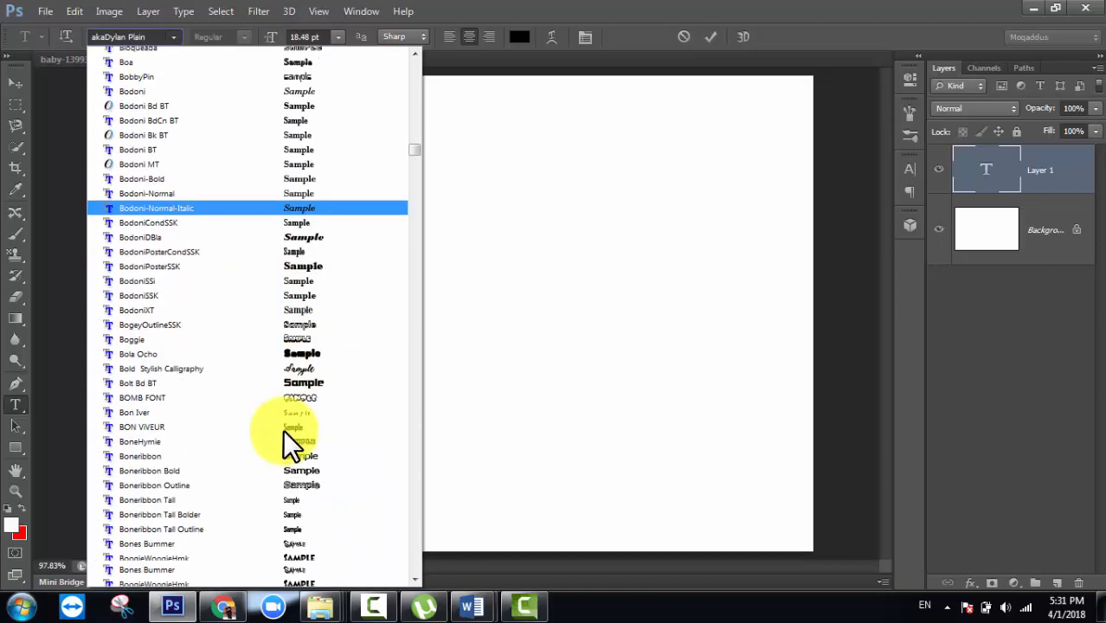
{"action": "scroll", "coordinate": [282, 429], "scroll_direction": "down", "scroll_amount": 10}
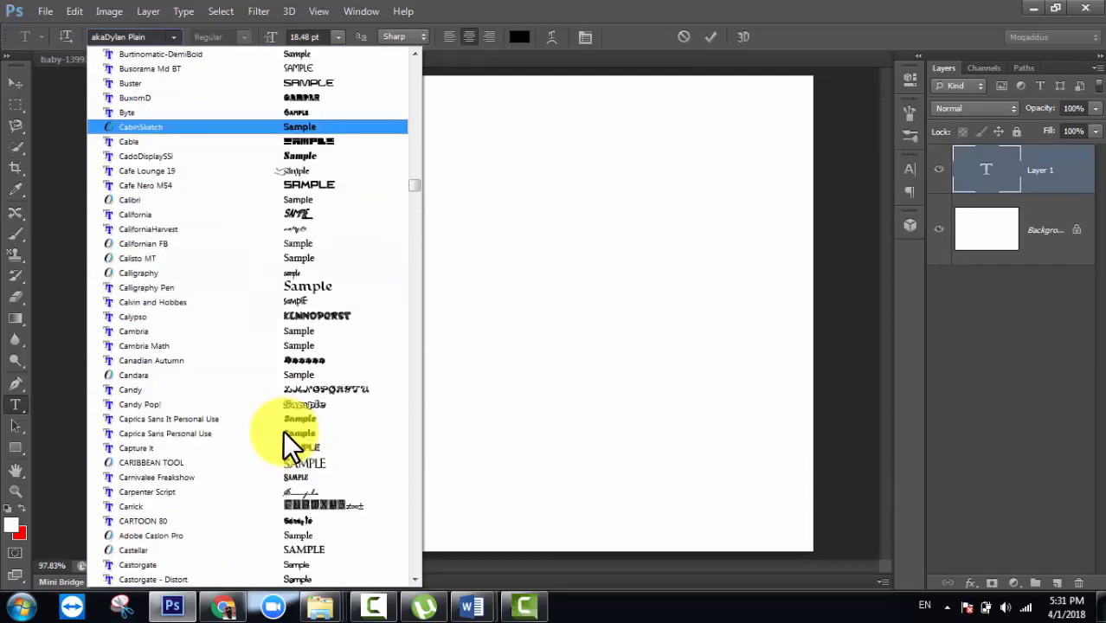
{"action": "scroll", "coordinate": [282, 429], "scroll_direction": "down", "scroll_amount": 10}
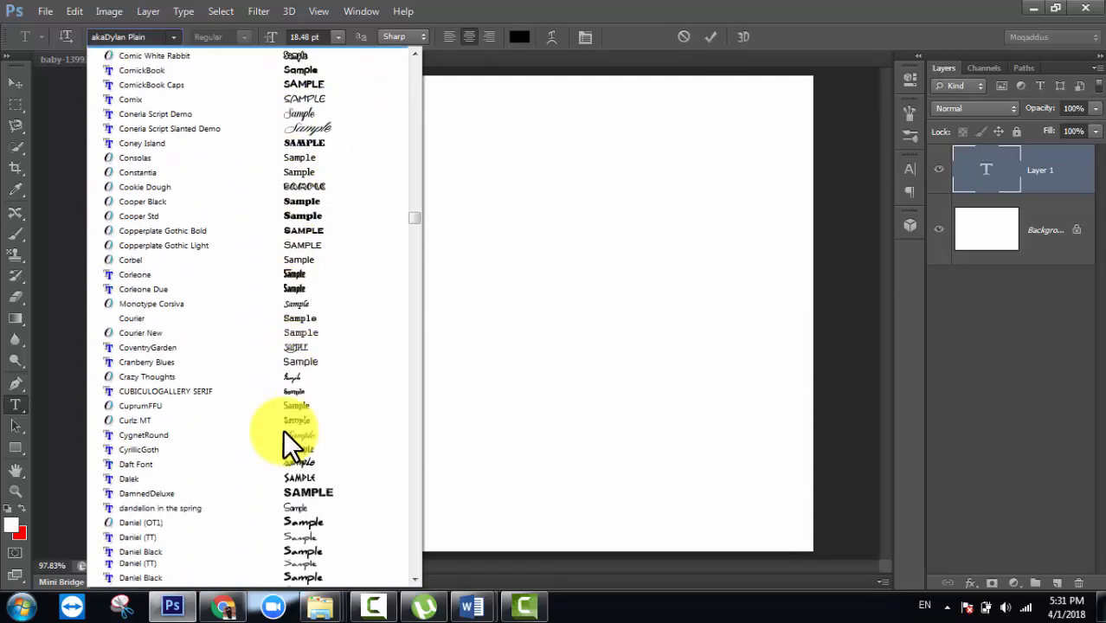
{"action": "scroll", "coordinate": [282, 429], "scroll_direction": "down", "scroll_amount": 10}
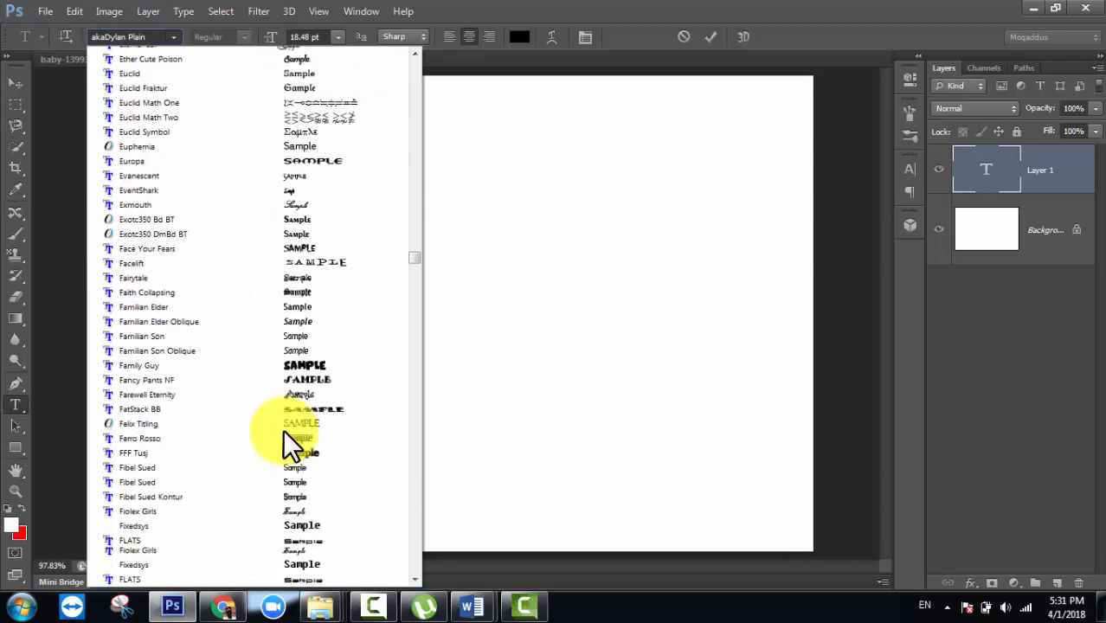
{"action": "scroll", "coordinate": [282, 429], "scroll_direction": "down", "scroll_amount": 10}
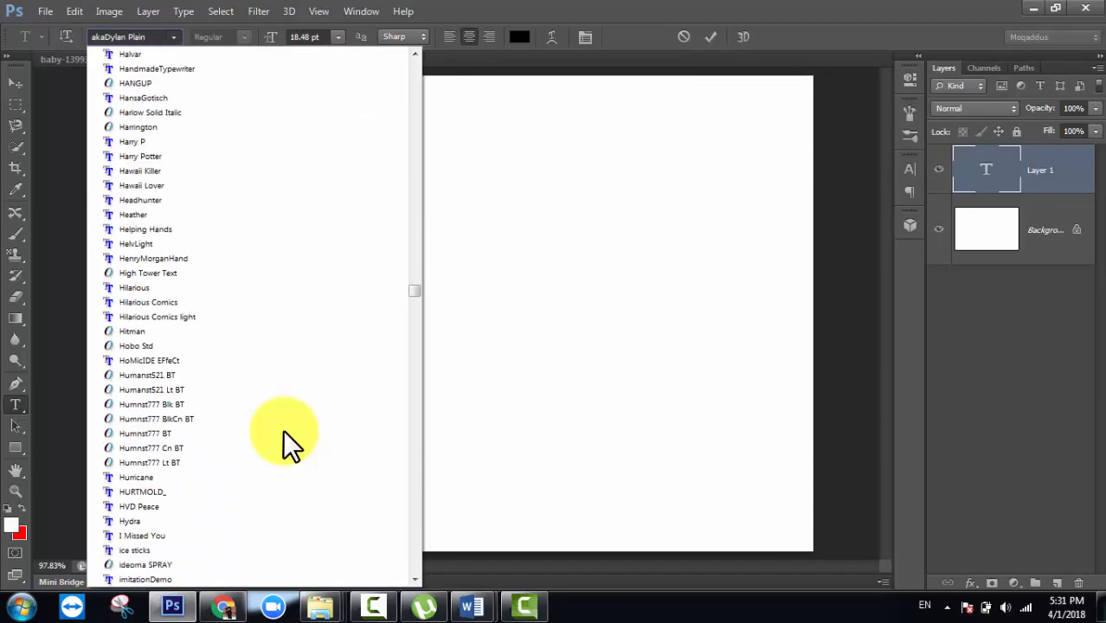
{"action": "scroll", "coordinate": [282, 429], "scroll_direction": "down", "scroll_amount": 1}
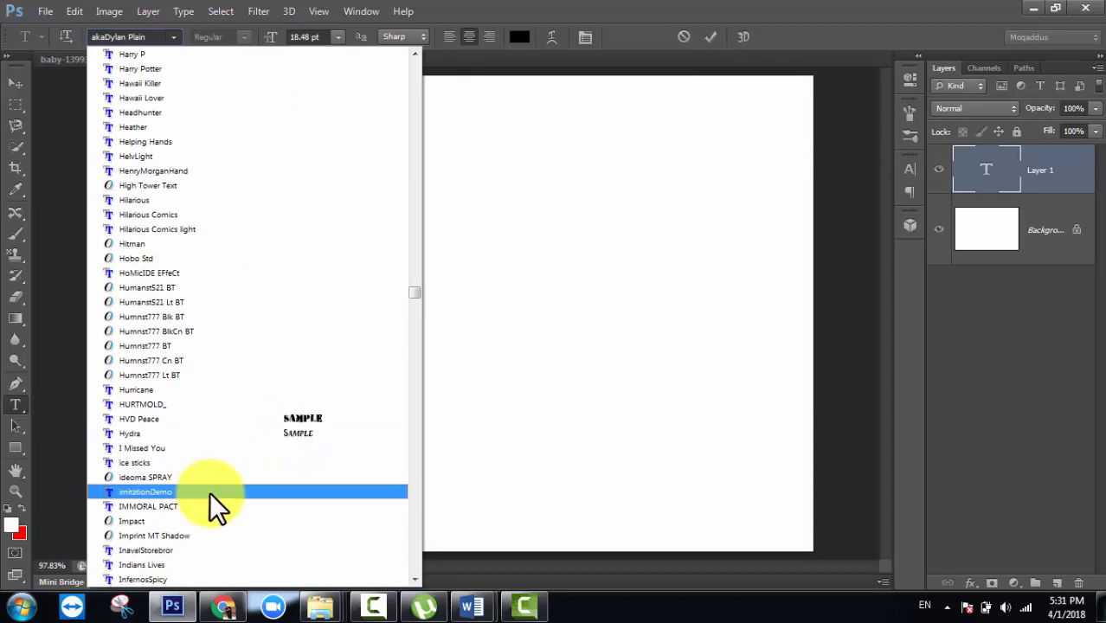
{"action": "left_click", "coordinate": [182, 520]}
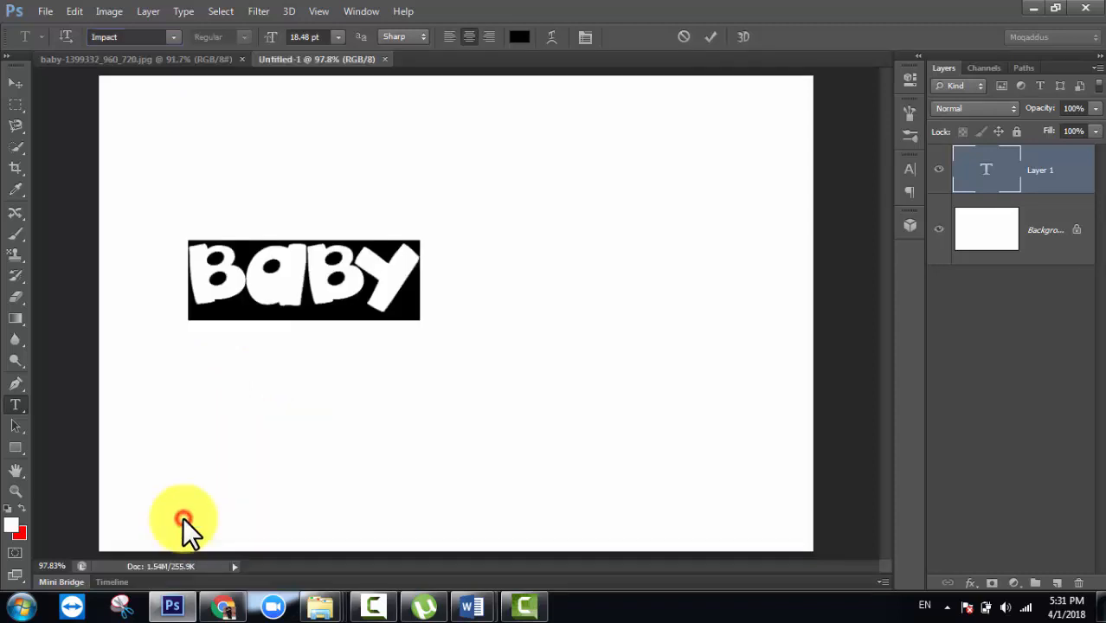
{"action": "left_click", "coordinate": [712, 36]}
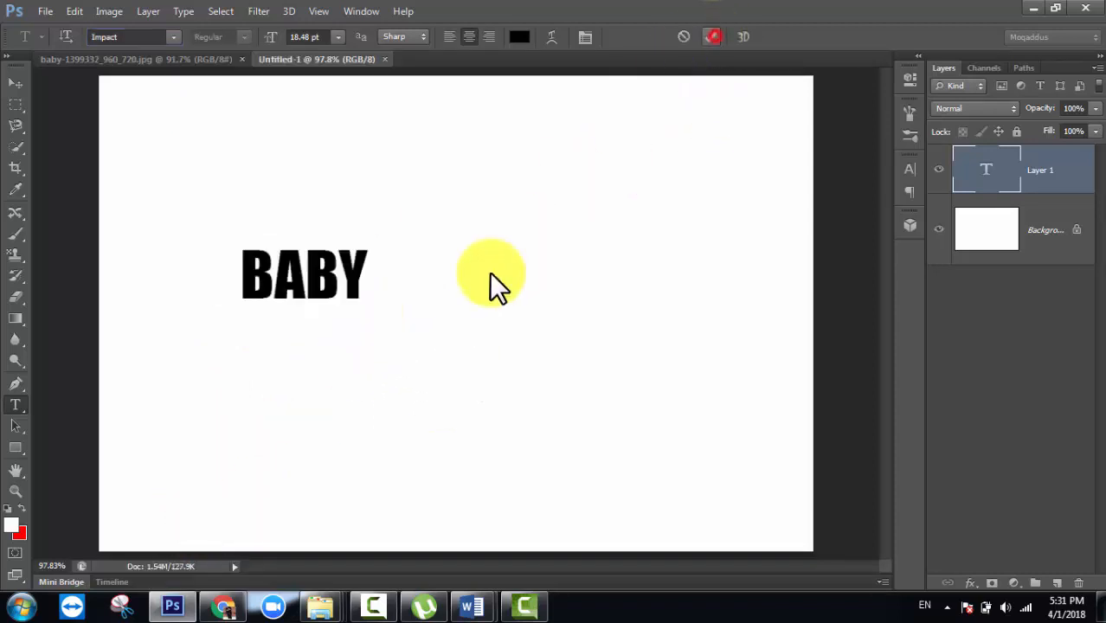
Step: Enlarge the BABY text to about 302% width and 188% height, move it towards the canvas centre and commit the transform
{"action": "left_click", "coordinate": [18, 83]}
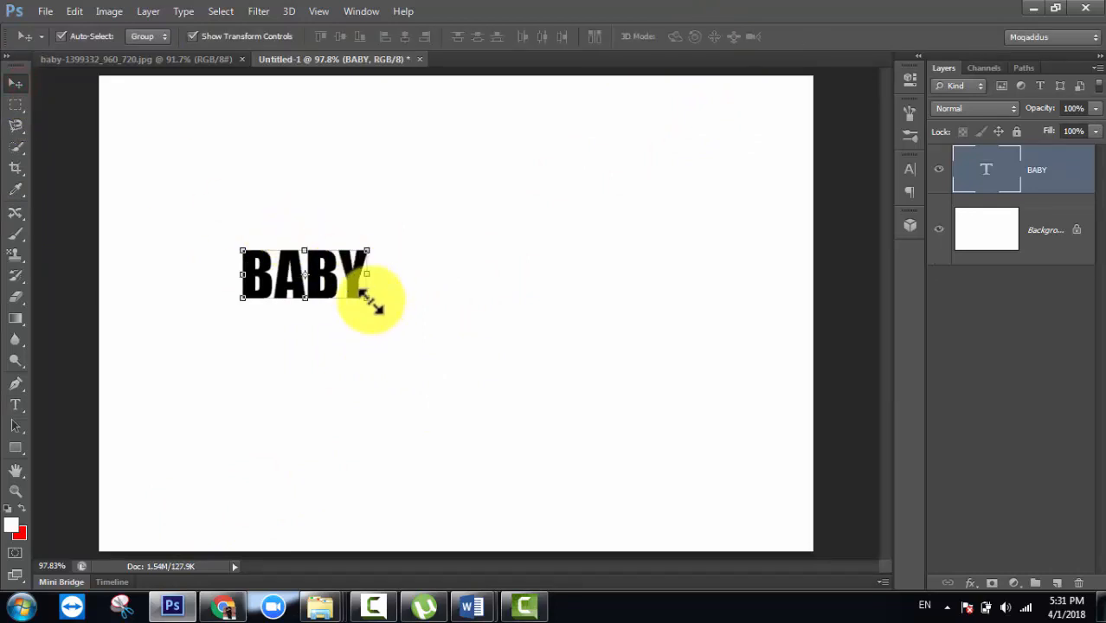
{"action": "left_click_drag", "start_coordinate": [371, 301], "coordinate": [464, 375]}
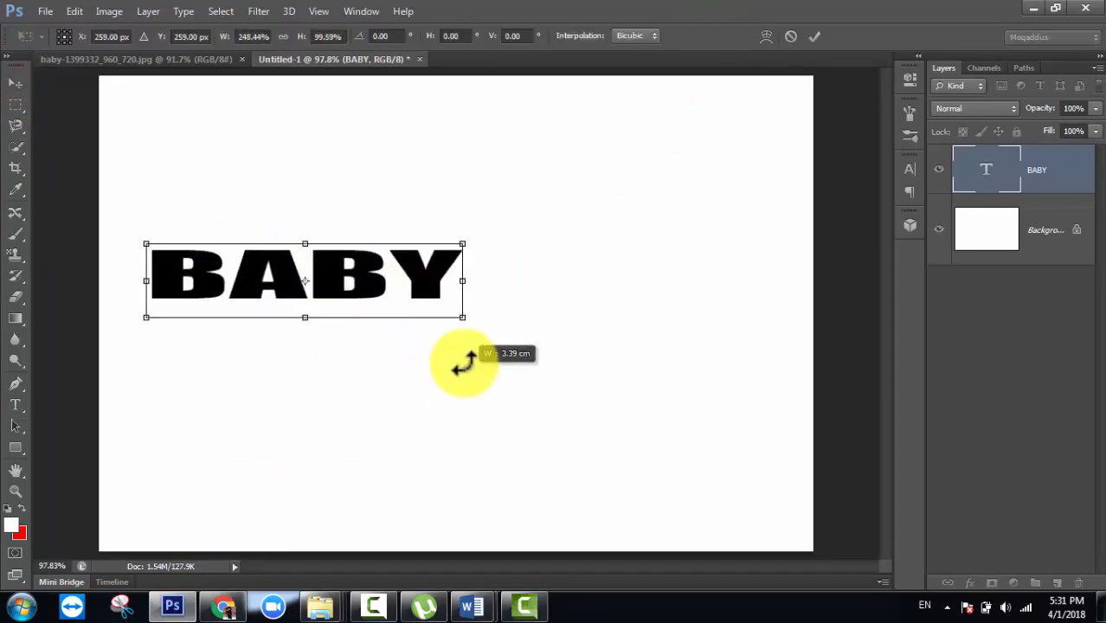
{"action": "left_click_drag", "start_coordinate": [462, 316], "coordinate": [486, 377]}
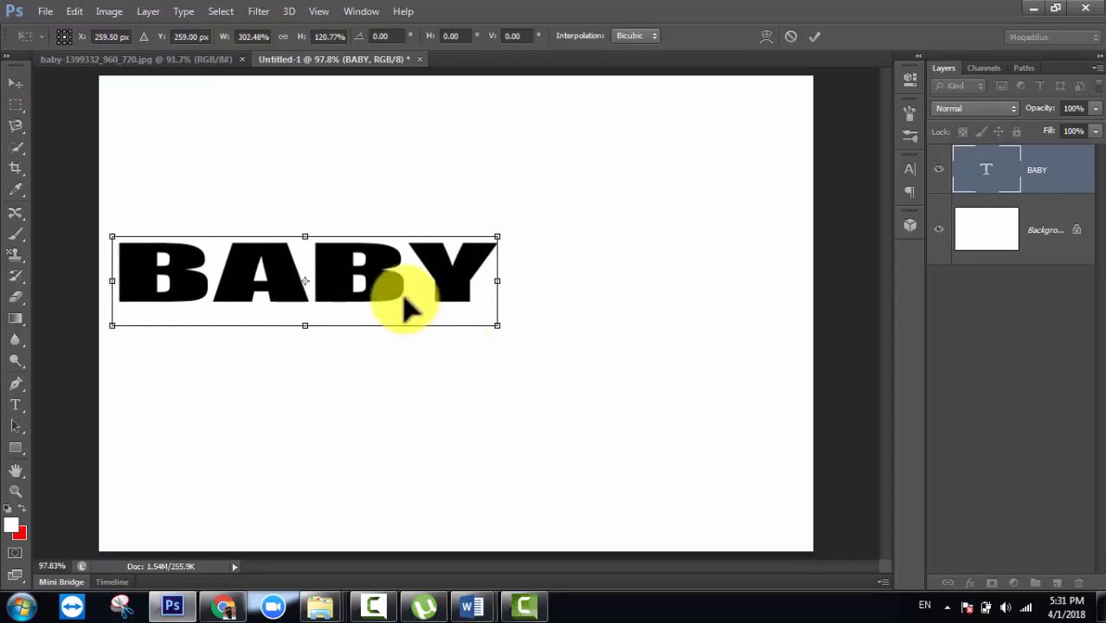
{"action": "left_click_drag", "start_coordinate": [404, 298], "coordinate": [565, 319]}
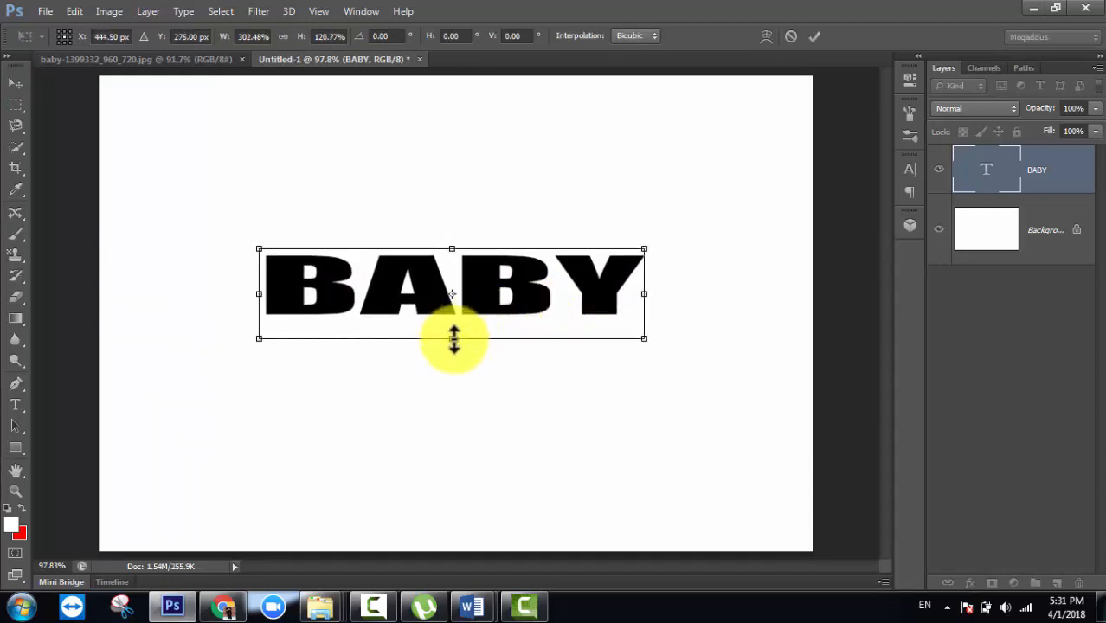
{"action": "left_click_drag", "start_coordinate": [453, 340], "coordinate": [462, 387]}
{"action": "left_click", "coordinate": [521, 447]}
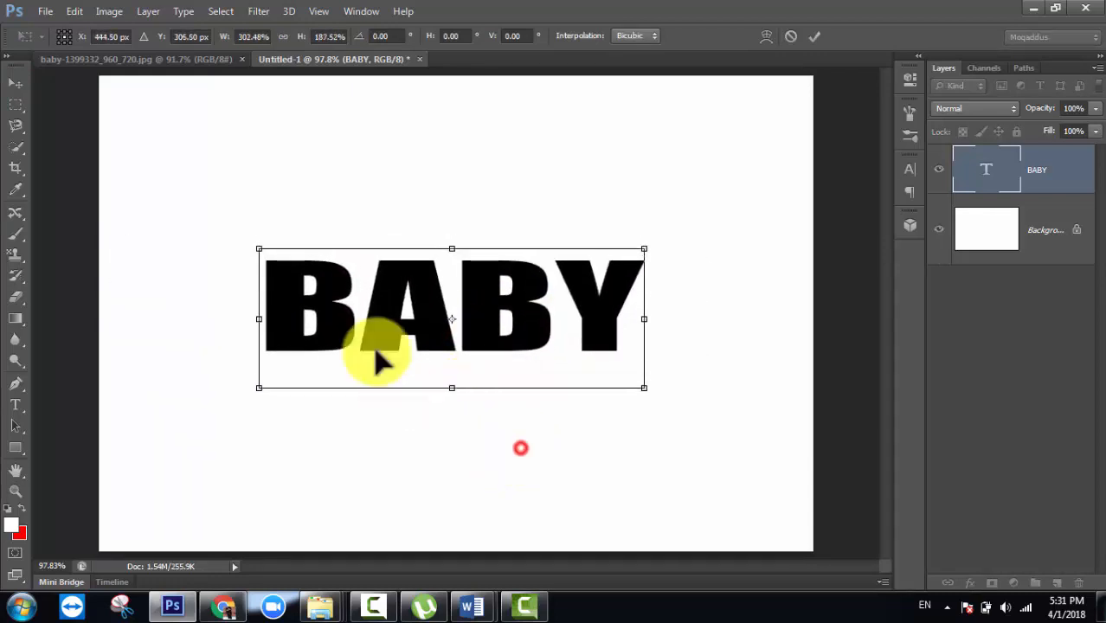
{"action": "left_click", "coordinate": [812, 34]}
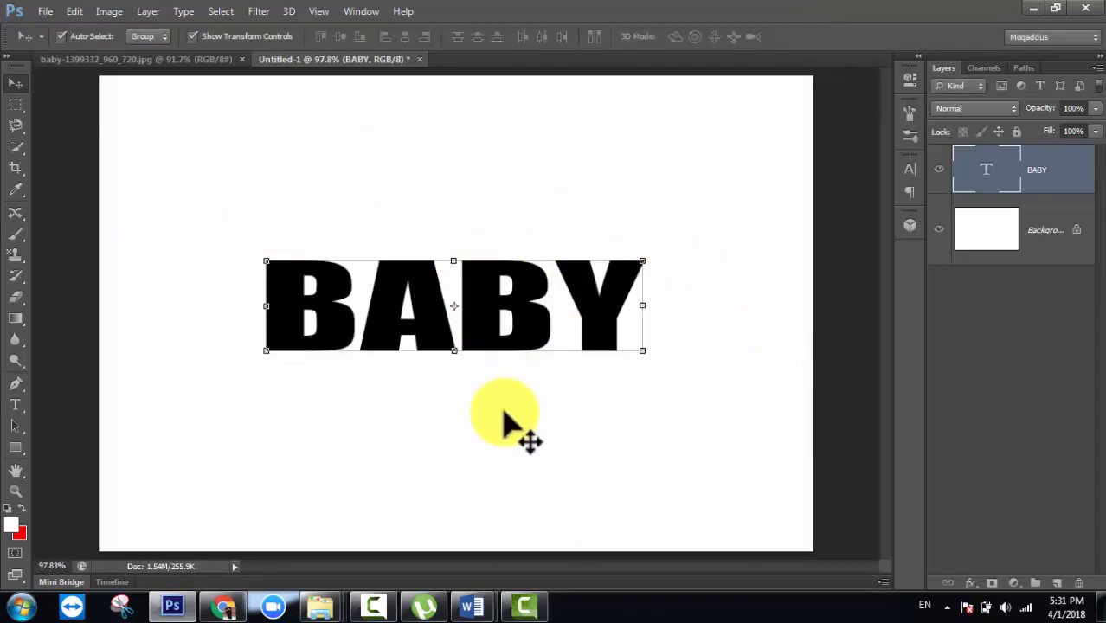
Step: Centre the BABY text vertically and horizontally on the whole canvas, and clear the selection
{"action": "key", "text": "ctrl+a"}
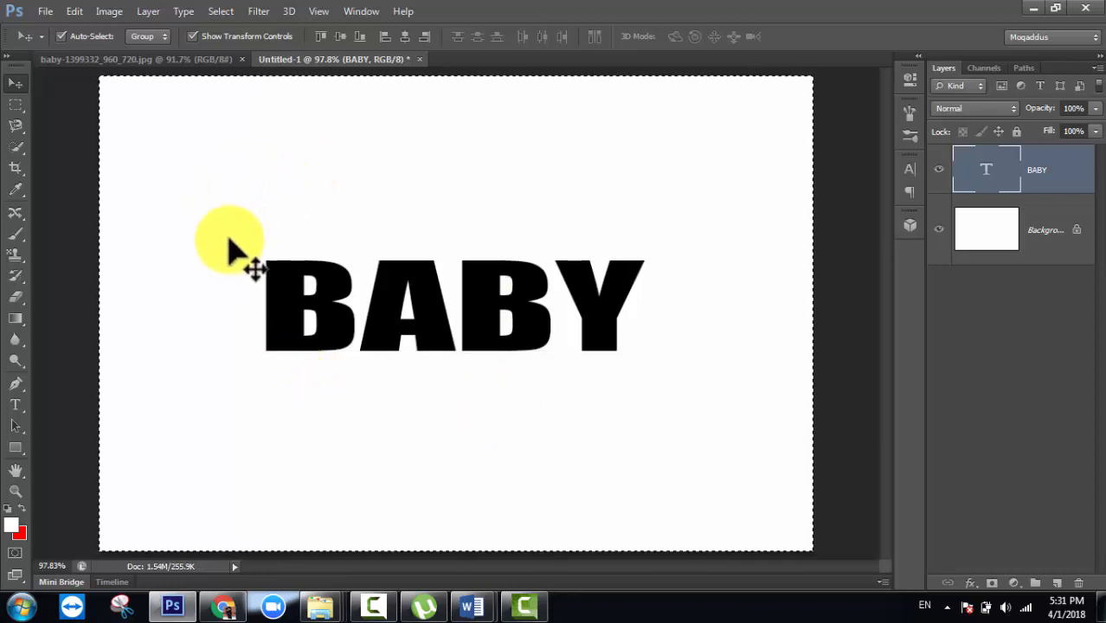
{"action": "left_click", "coordinate": [339, 37]}
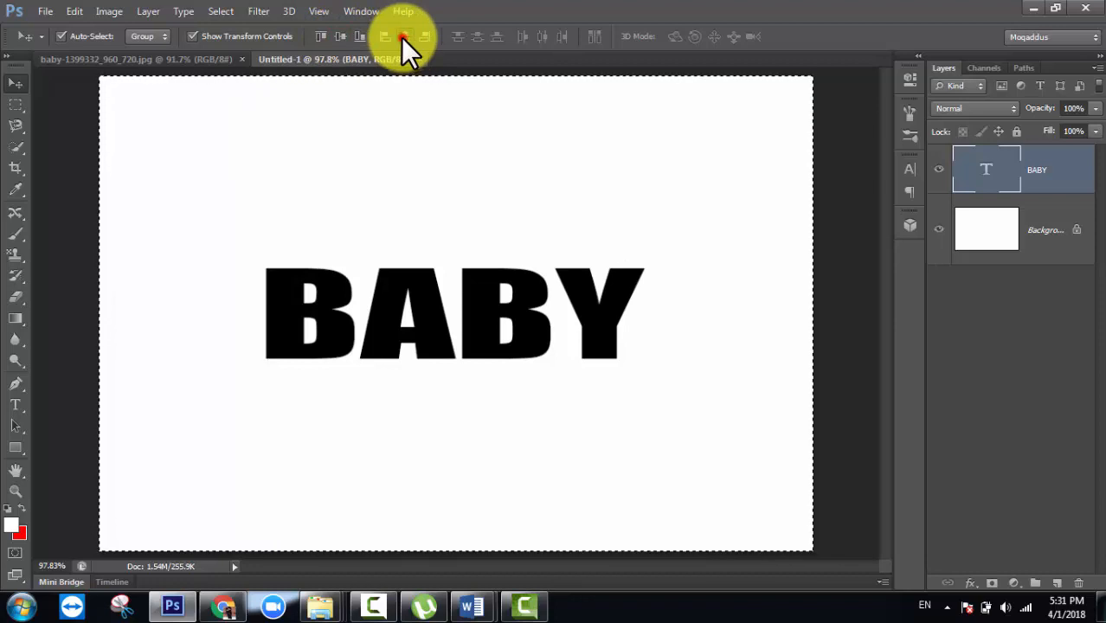
{"action": "left_click", "coordinate": [402, 36]}
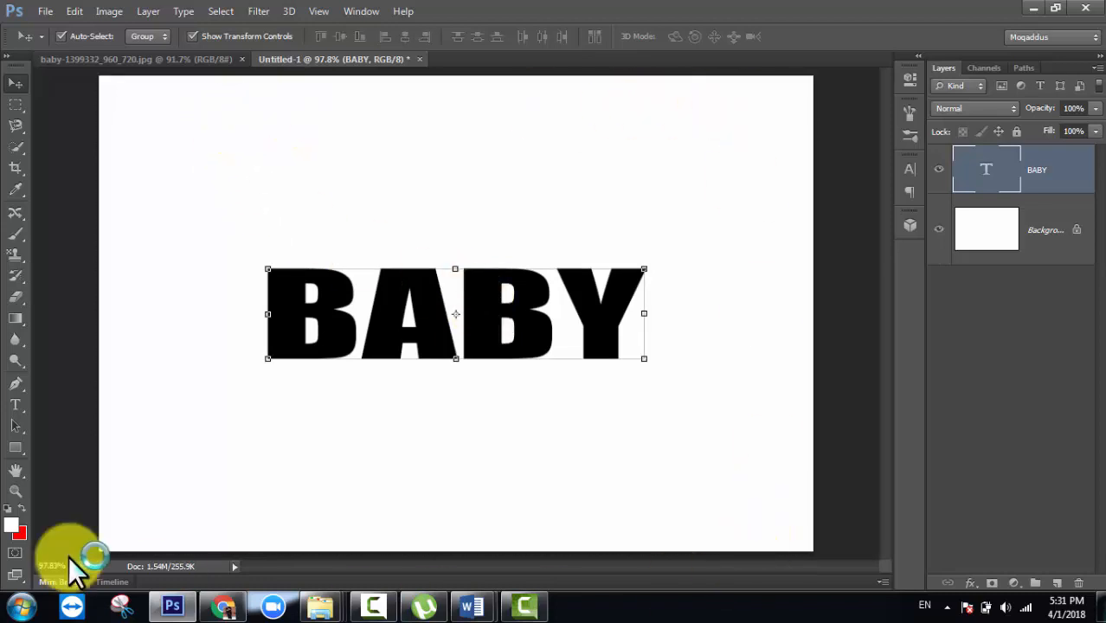
{"action": "left_click", "coordinate": [580, 457]}
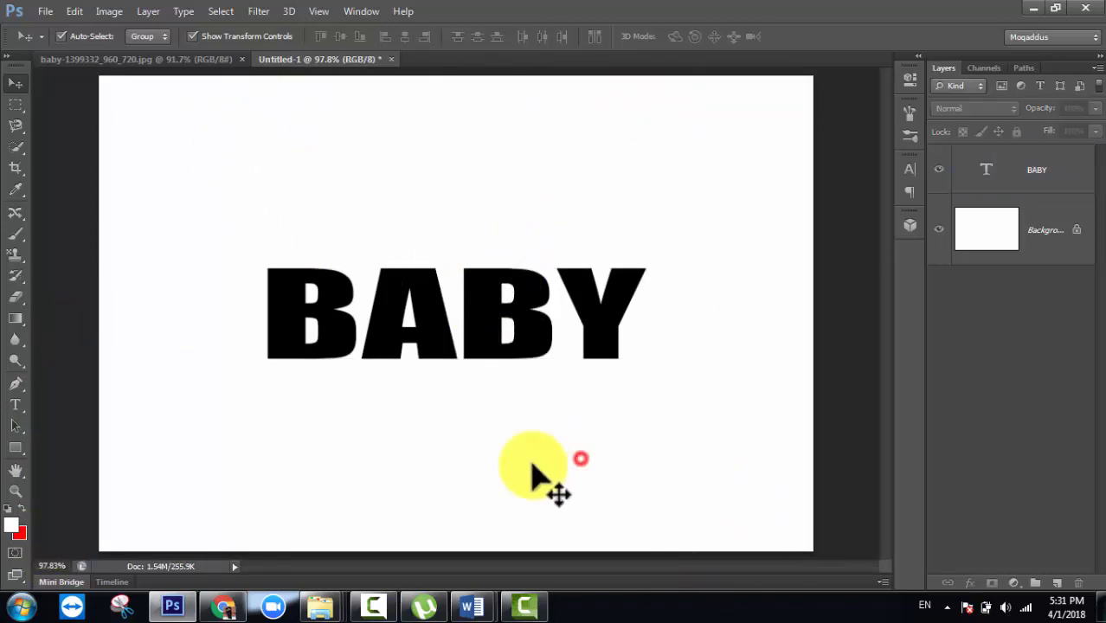
Step: Place the photo baby-1399332_960_720 from the Desktop and scale it down to about 50% so it just covers the BABY text
{"action": "left_click", "coordinate": [42, 5]}
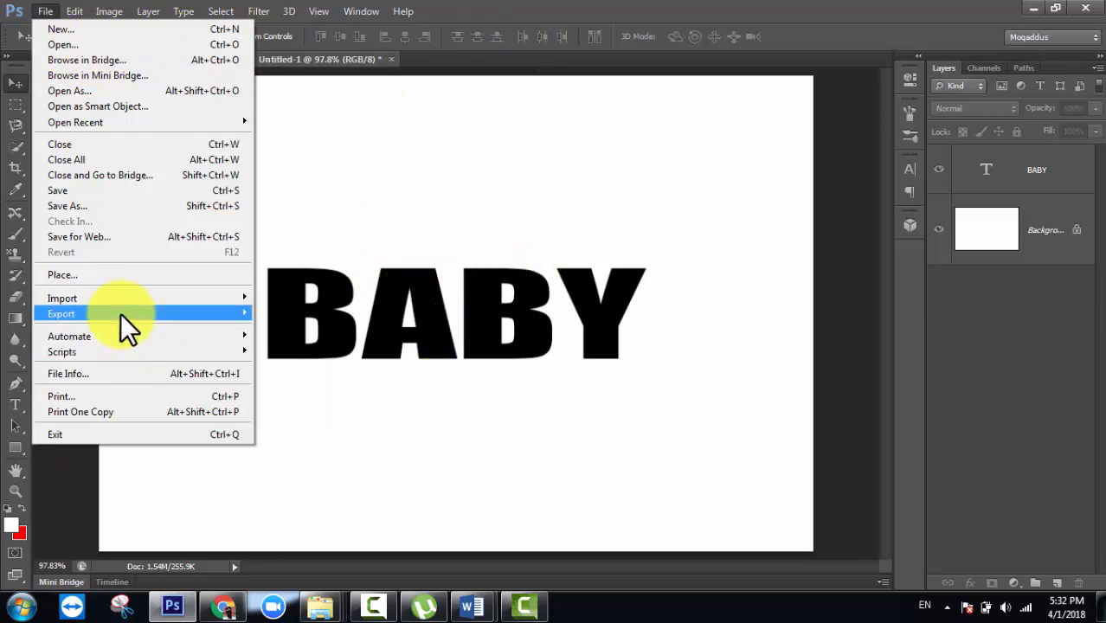
{"action": "left_click", "coordinate": [81, 274]}
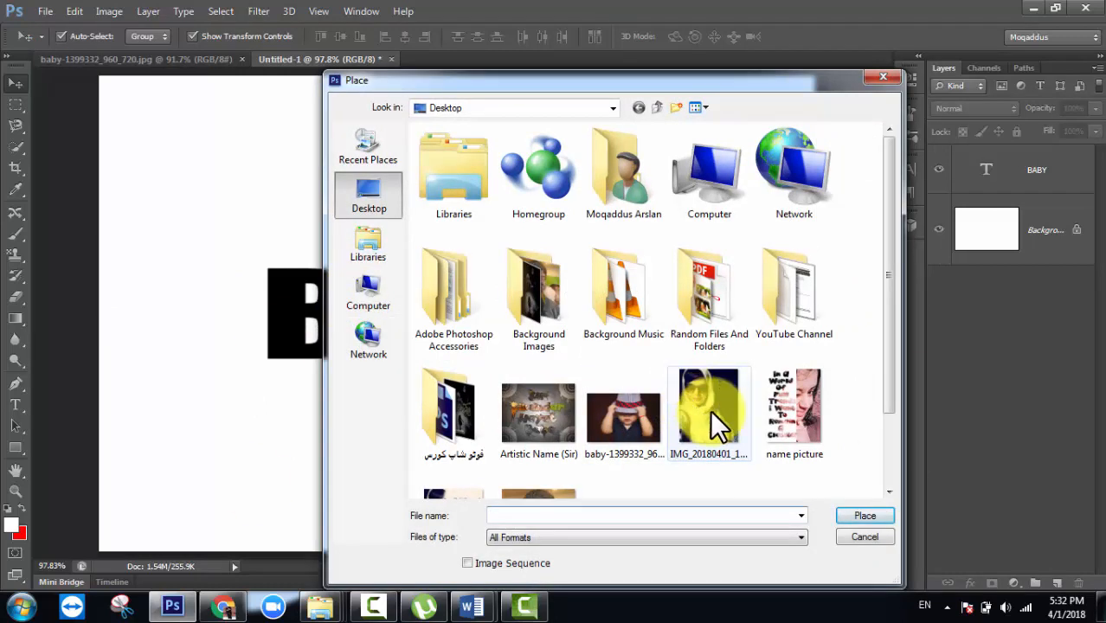
{"action": "left_click", "coordinate": [633, 412]}
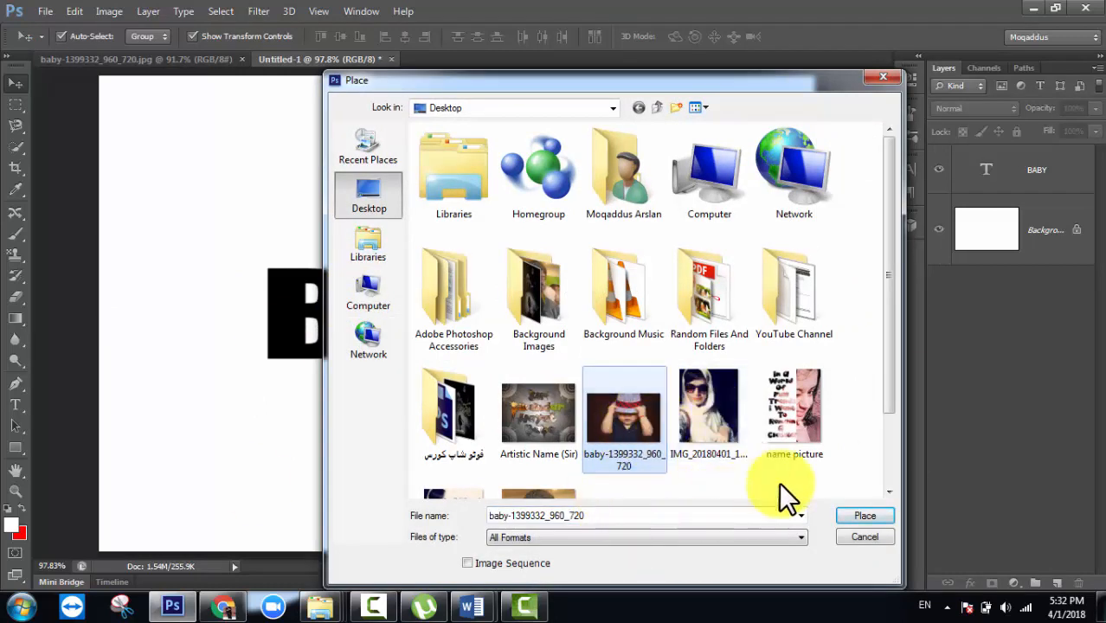
{"action": "left_click", "coordinate": [861, 516]}
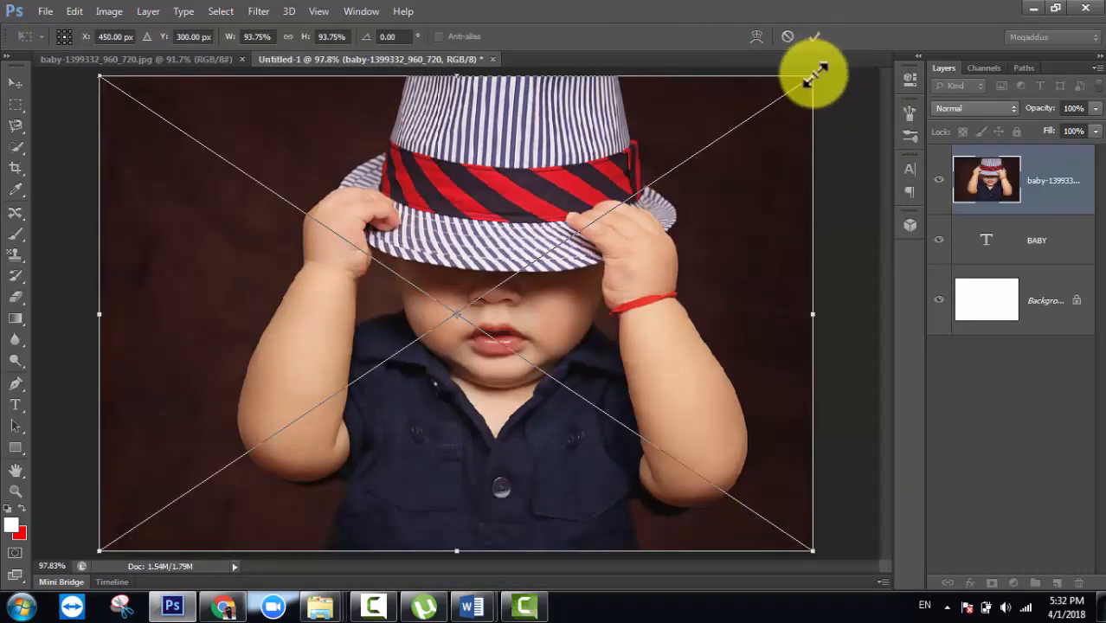
{"action": "left_click_drag", "start_coordinate": [814, 75], "coordinate": [641, 170]}
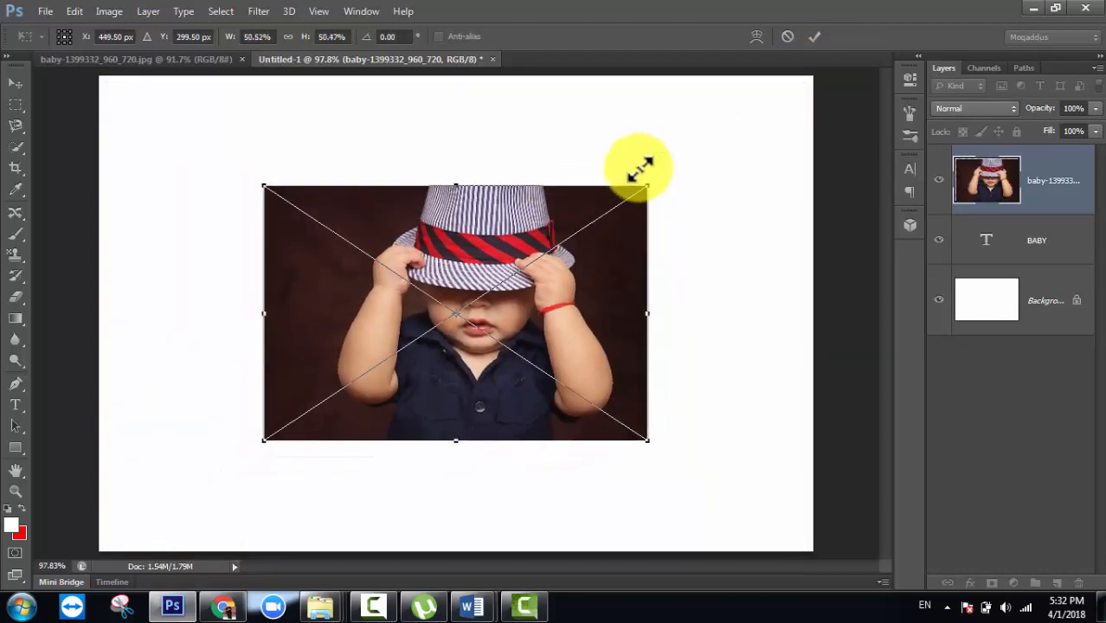
{"action": "left_click", "coordinate": [813, 36]}
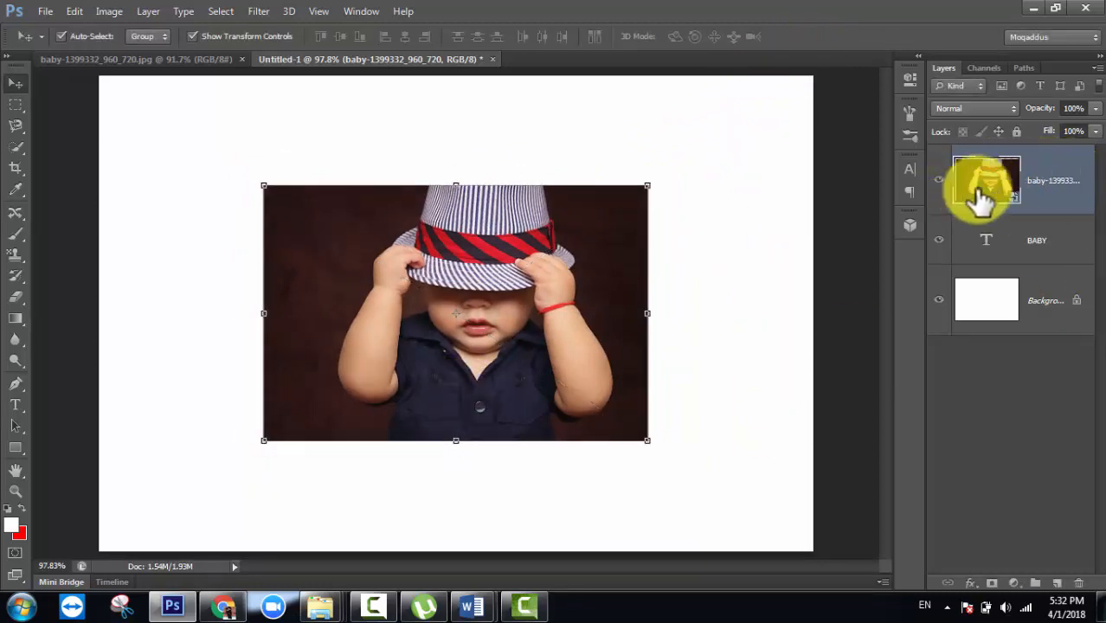
Step: Clip the baby photo to the BABY text with a clipping mask and shift the photo slightly down inside the letters
{"action": "right_click", "coordinate": [1047, 189]}
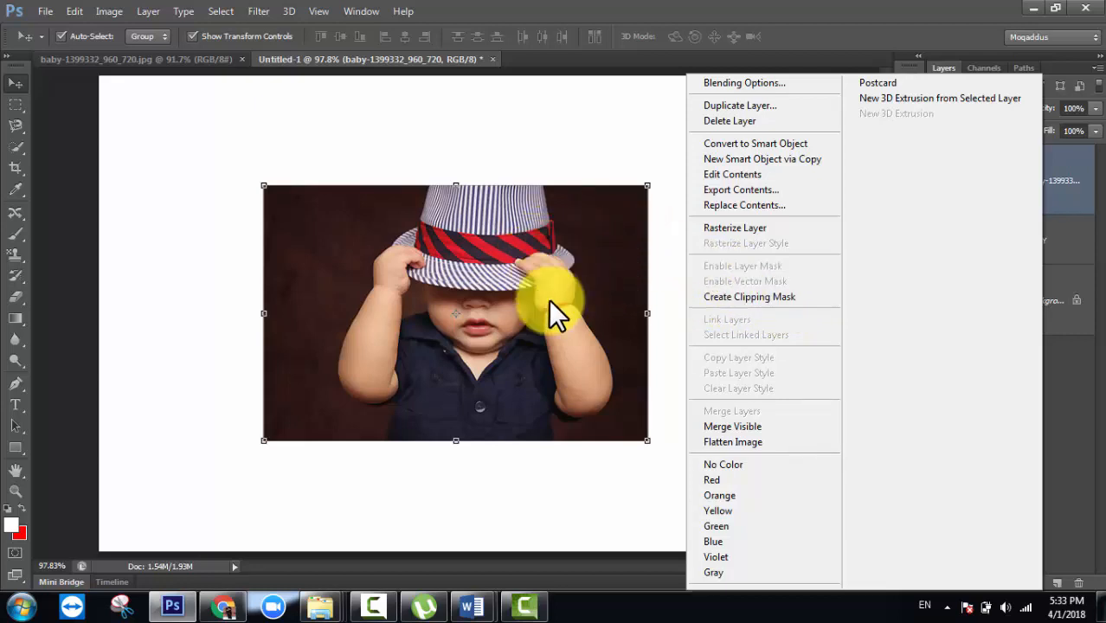
{"action": "left_click", "coordinate": [749, 298]}
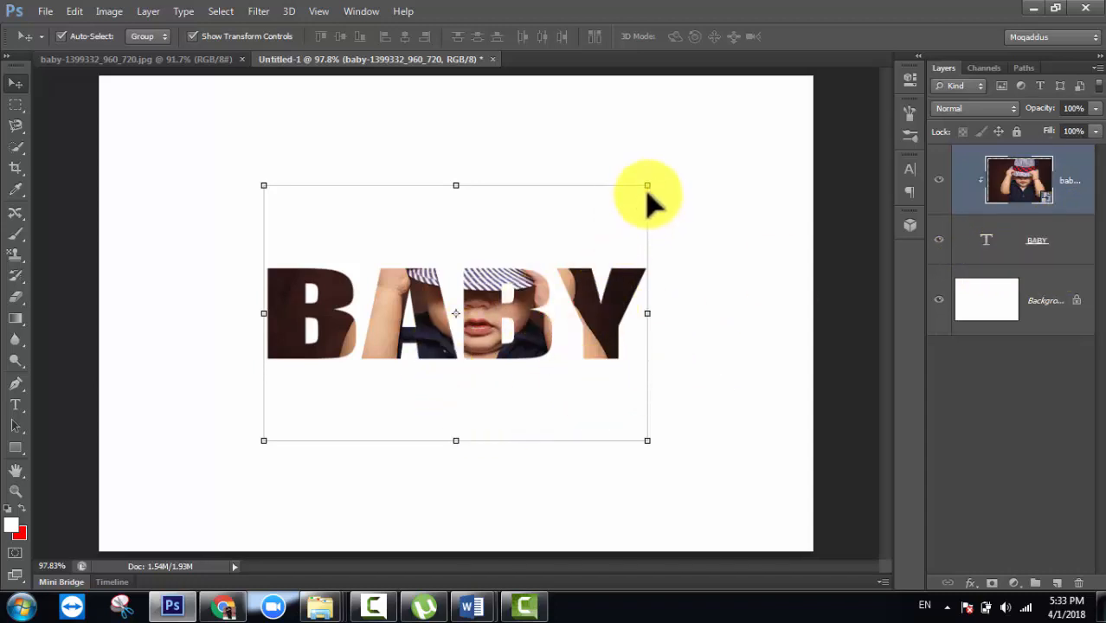
{"action": "left_click_drag", "start_coordinate": [647, 187], "coordinate": [694, 252]}
{"action": "mouse_move", "coordinate": [476, 317]}
{"action": "left_mouse_down"}
{"action": "mouse_move", "coordinate": [480, 344]}
{"action": "mouse_move", "coordinate": [482, 327]}
{"action": "left_mouse_up"}
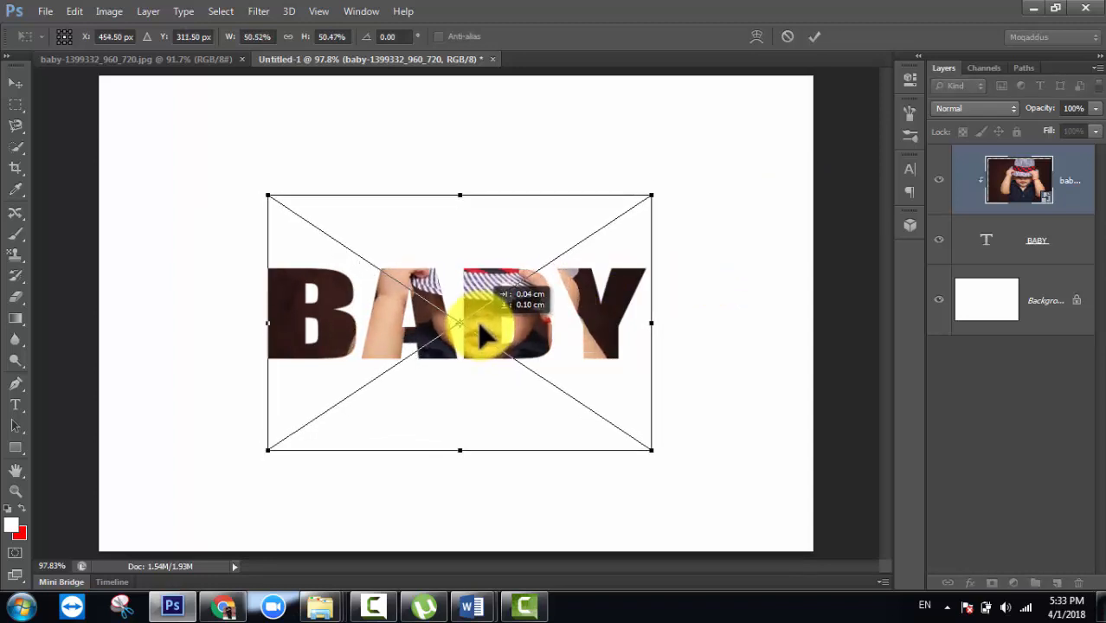
{"action": "left_click", "coordinate": [814, 37]}
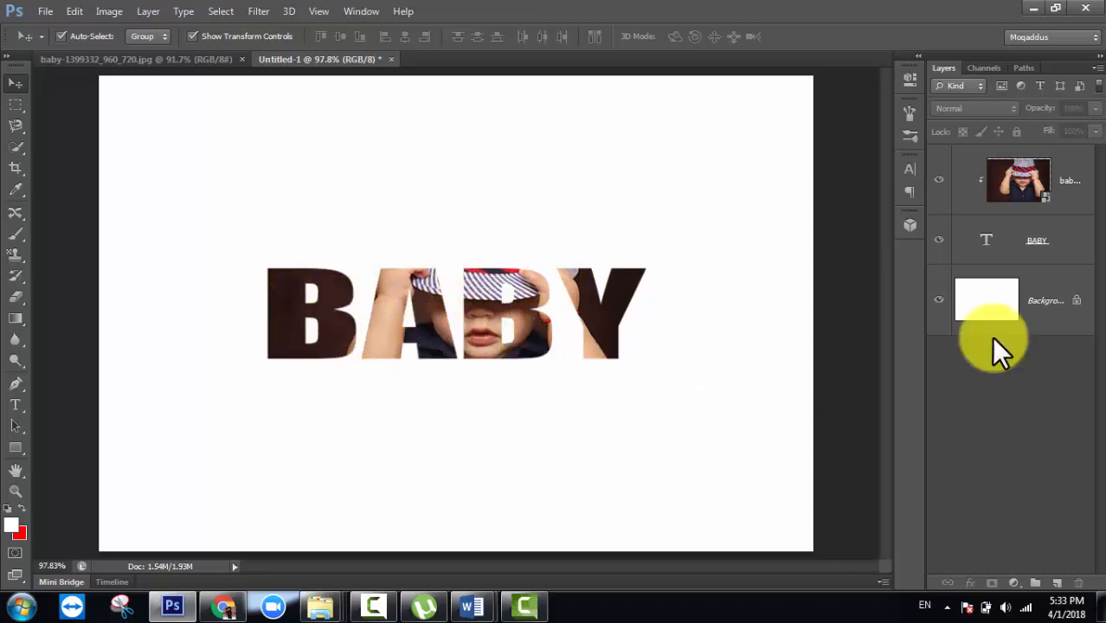
Step: Add a Drop Shadow layer style to the BABY text layer
{"action": "left_click", "coordinate": [1078, 237]}
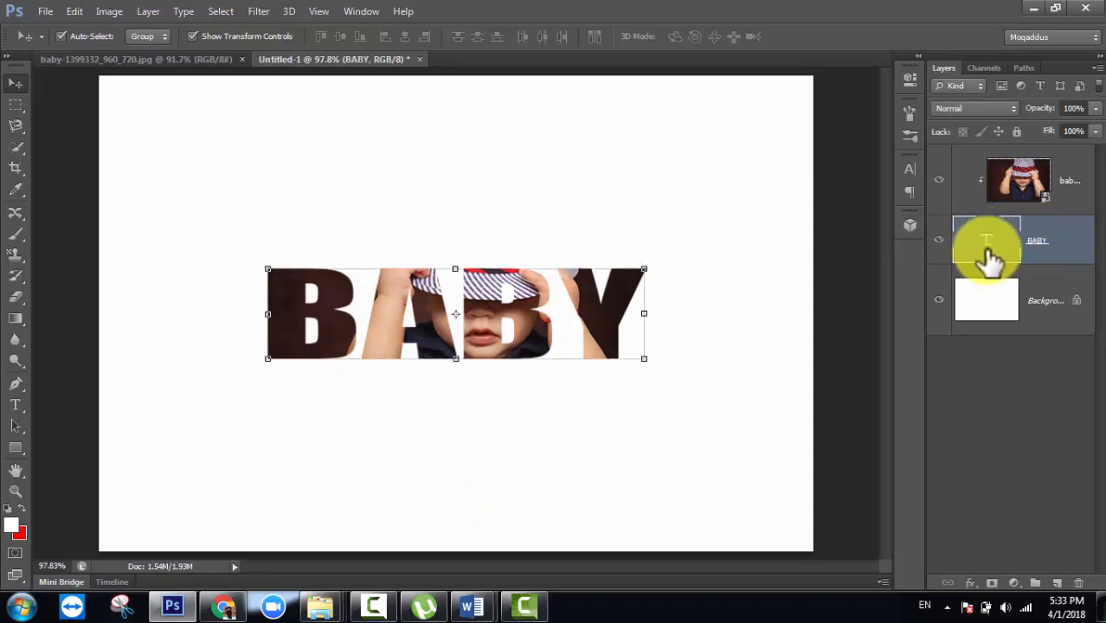
{"action": "double_click", "coordinate": [1084, 234]}
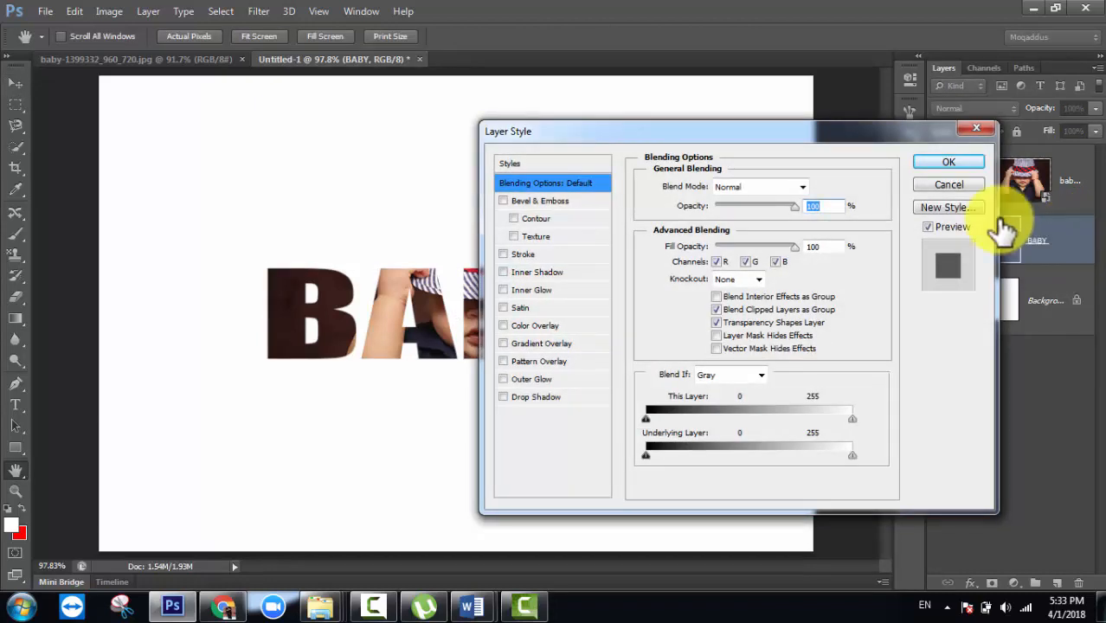
{"action": "mouse_move", "coordinate": [897, 134]}
{"action": "left_mouse_down"}
{"action": "mouse_move", "coordinate": [936, 83]}
{"action": "mouse_move", "coordinate": [961, 84]}
{"action": "mouse_move", "coordinate": [915, 142]}
{"action": "left_mouse_up"}
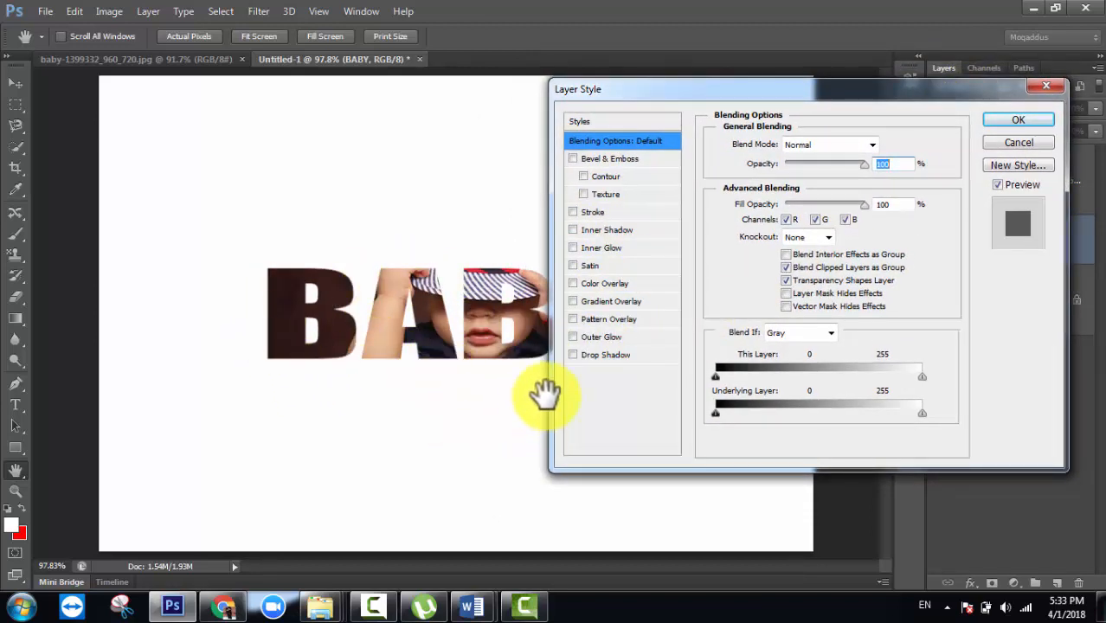
{"action": "left_click", "coordinate": [588, 356]}
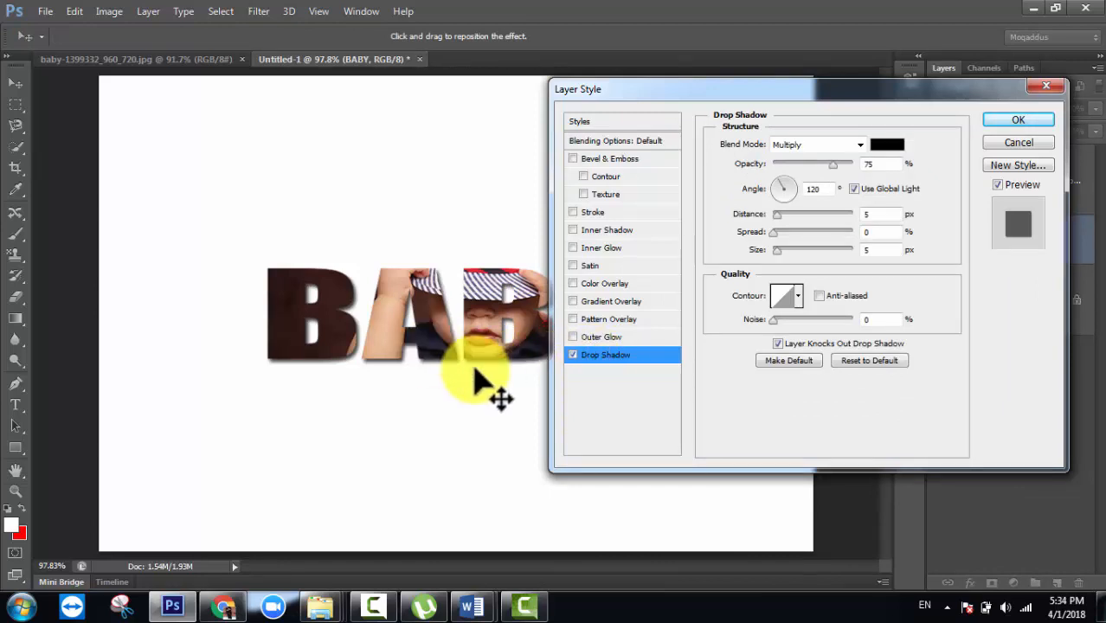
Step: Try out different blend modes for the drop shadow and settle on Normal
{"action": "left_click", "coordinate": [855, 146]}
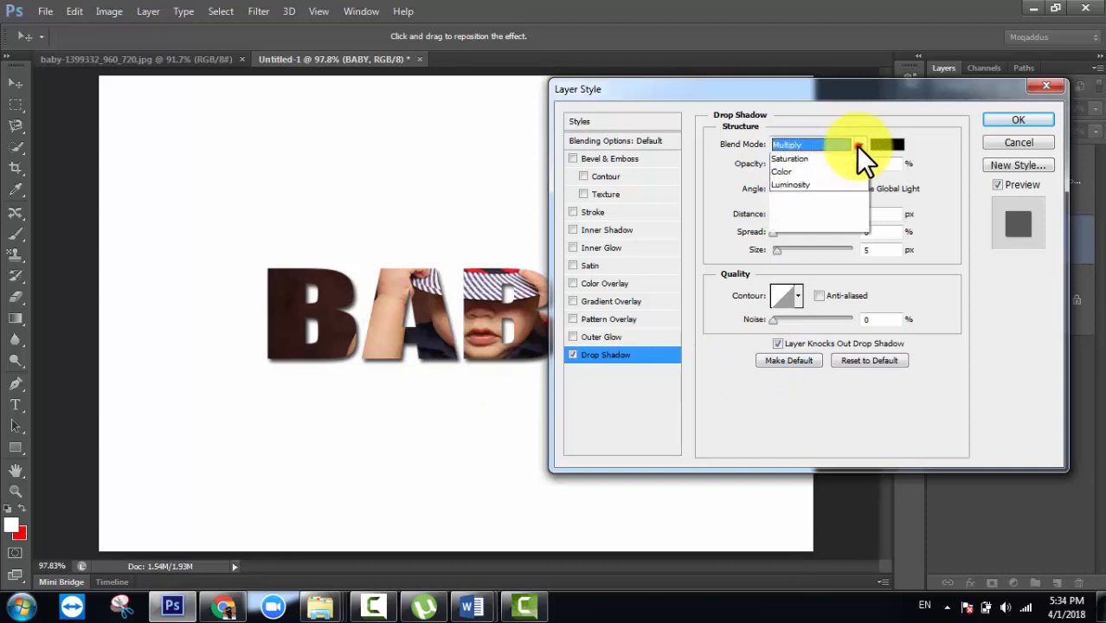
{"action": "left_click", "coordinate": [835, 147]}
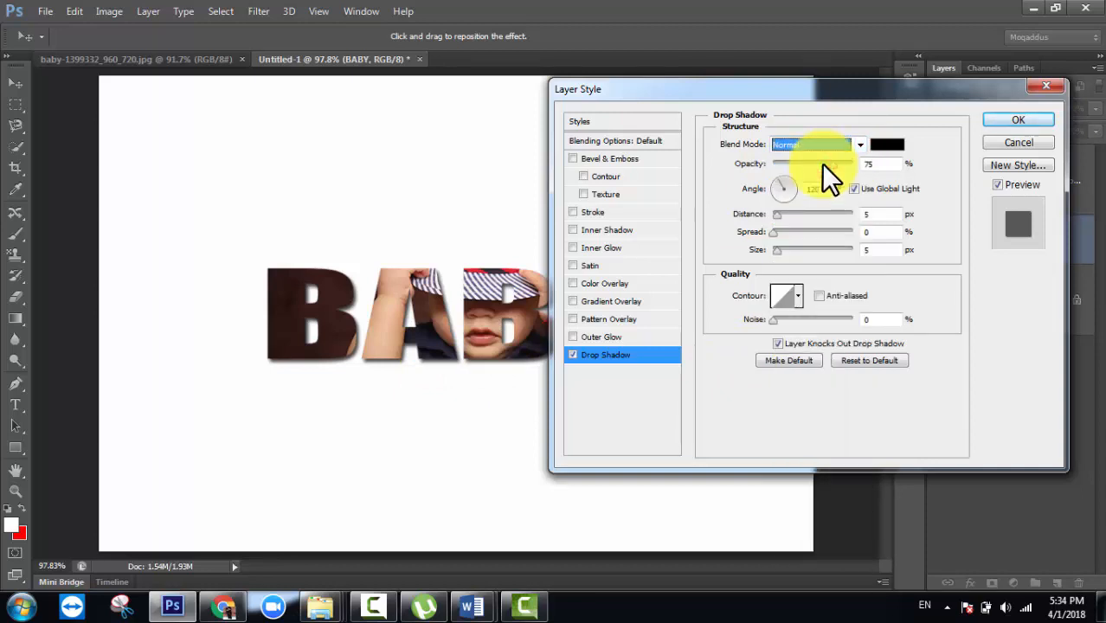
{"action": "key", "text": "Down"}
{"action": "key", "text": "Down"}
{"action": "key", "text": "Down"}
{"action": "key", "text": "Down"}
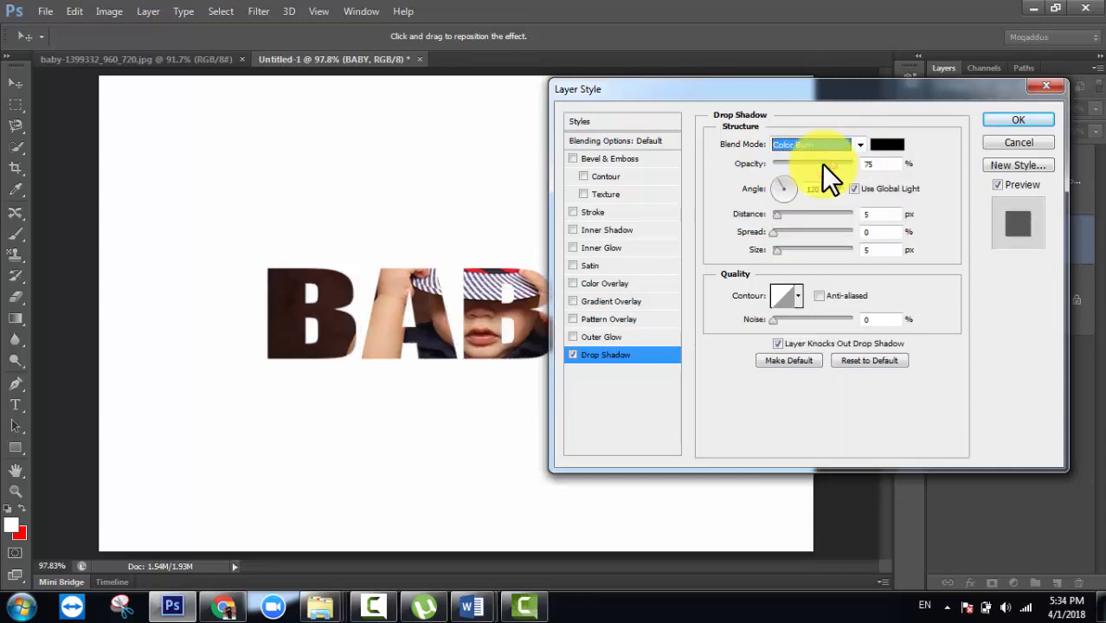
{"action": "key", "text": "Down"}
{"action": "key", "text": "Down"}
{"action": "key", "text": "Down"}
{"action": "key", "text": "Down"}
{"action": "key", "text": "Down"}
{"action": "key", "text": "Down"}
{"action": "left_click", "coordinate": [853, 144]}
{"action": "left_click", "coordinate": [835, 161]}
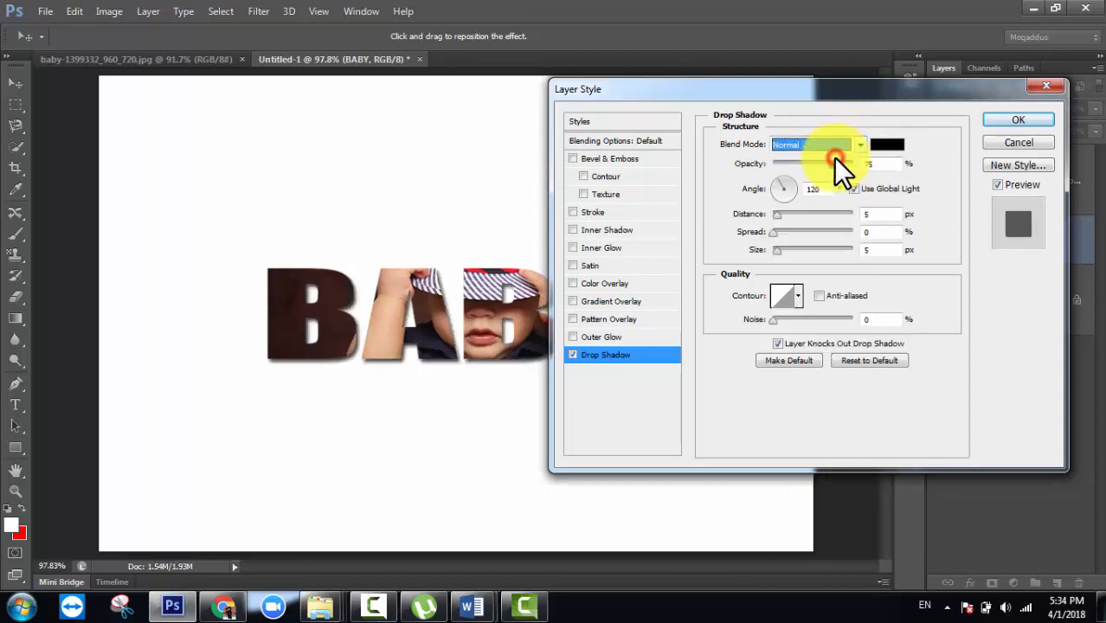
Step: Set the drop shadow's opacity to 91%, spread to 7% and size to 9 px, keeping the whole word in view
{"action": "mouse_move", "coordinate": [836, 166]}
{"action": "left_mouse_down"}
{"action": "mouse_move", "coordinate": [853, 165]}
{"action": "mouse_move", "coordinate": [810, 167]}
{"action": "mouse_move", "coordinate": [843, 168]}
{"action": "left_mouse_up"}
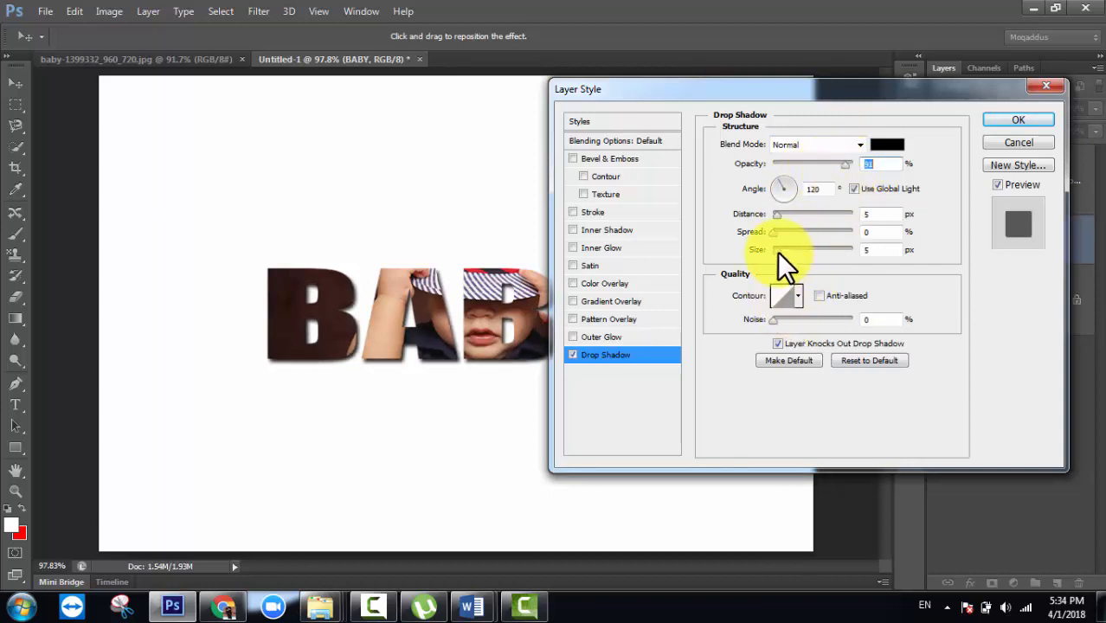
{"action": "mouse_move", "coordinate": [777, 252]}
{"action": "left_mouse_down"}
{"action": "mouse_move", "coordinate": [774, 236]}
{"action": "mouse_move", "coordinate": [778, 247]}
{"action": "left_mouse_up"}
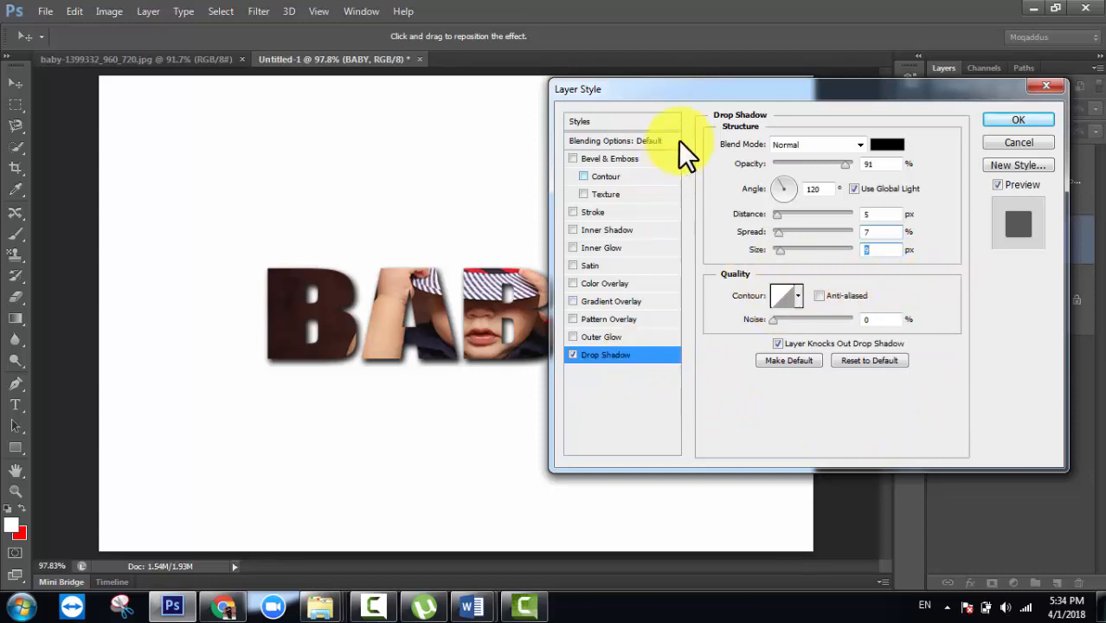
{"action": "left_click_drag", "start_coordinate": [694, 92], "coordinate": [804, 86]}
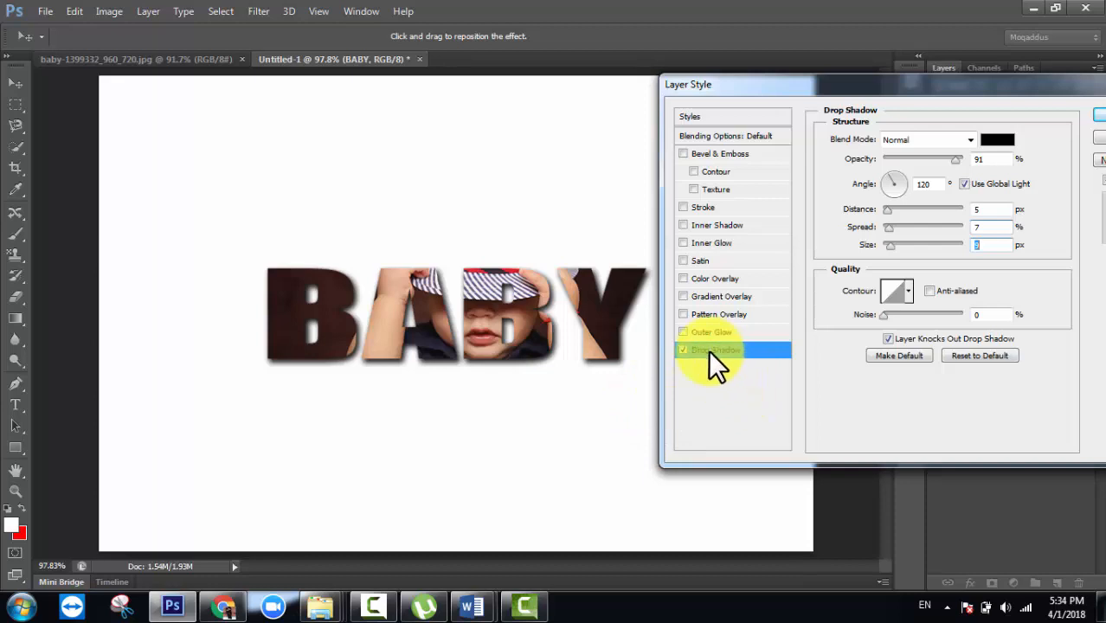
Step: Add a black outside Stroke to the BABY text and set its size to 2 px
{"action": "left_click", "coordinate": [683, 207]}
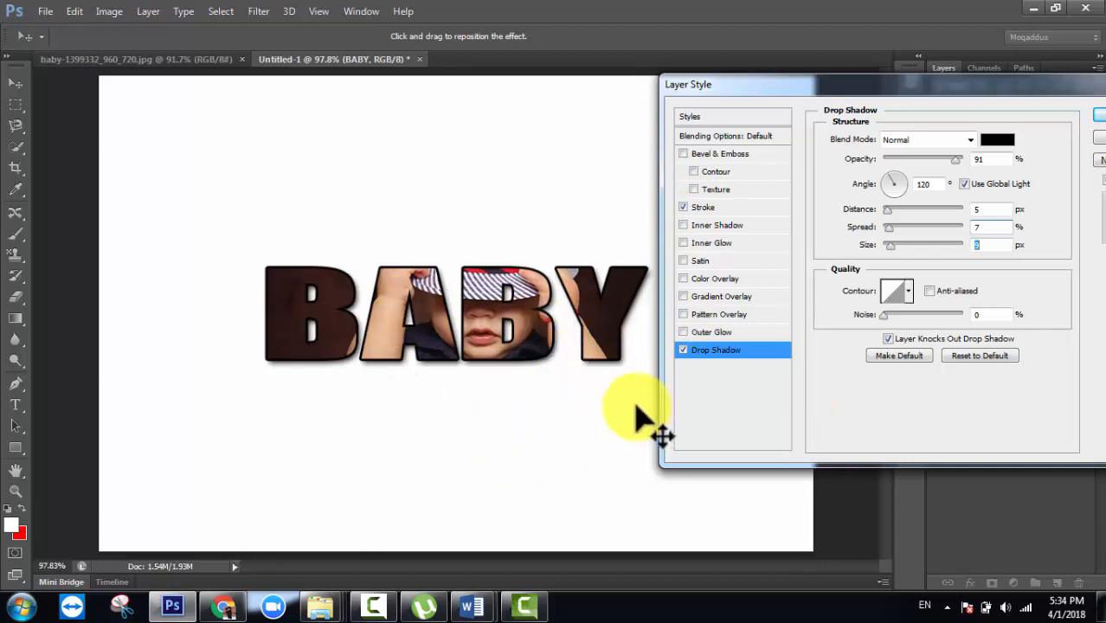
{"action": "left_click", "coordinate": [712, 211]}
{"action": "left_click", "coordinate": [885, 140]}
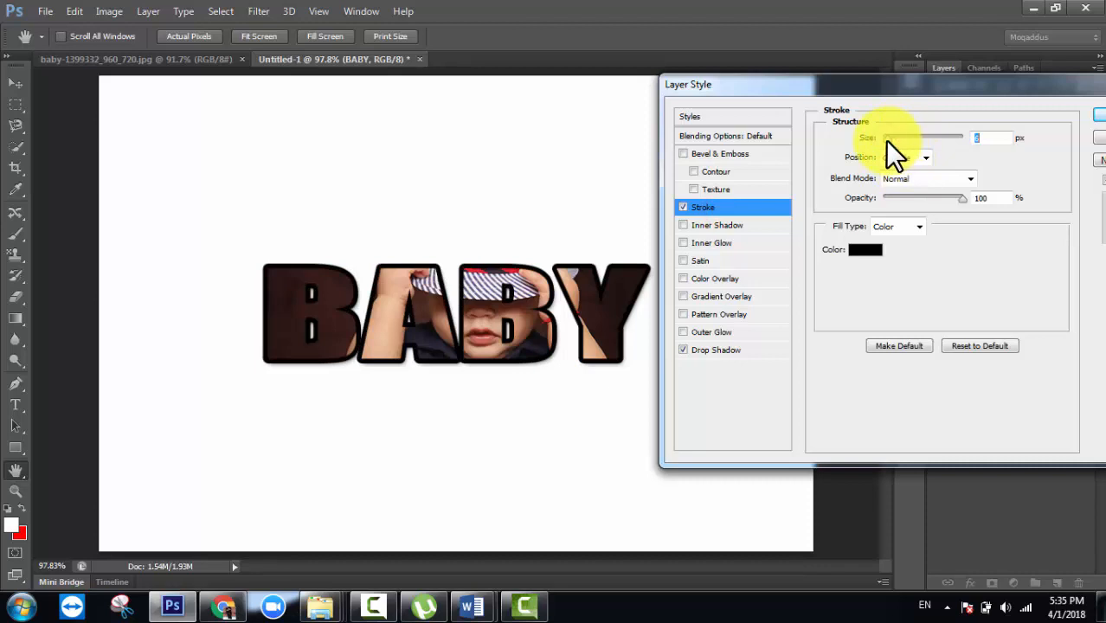
{"action": "mouse_move", "coordinate": [886, 138]}
{"action": "left_mouse_down"}
{"action": "mouse_move", "coordinate": [871, 138]}
{"action": "mouse_move", "coordinate": [896, 137]}
{"action": "mouse_move", "coordinate": [884, 139]}
{"action": "left_mouse_up"}
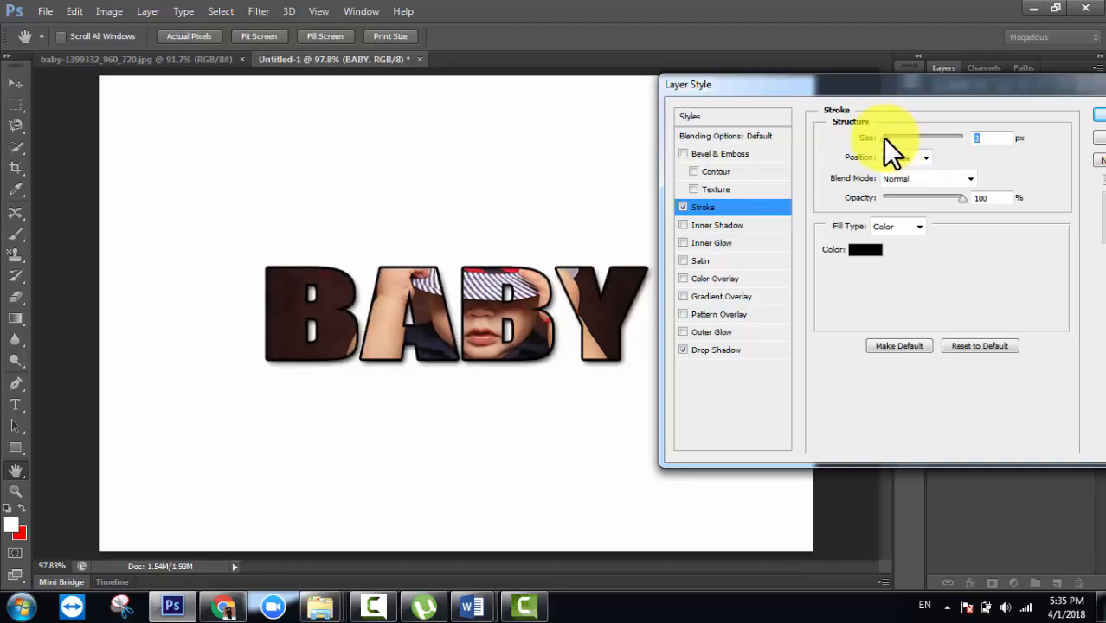
{"action": "left_click_drag", "start_coordinate": [884, 139], "coordinate": [886, 138]}
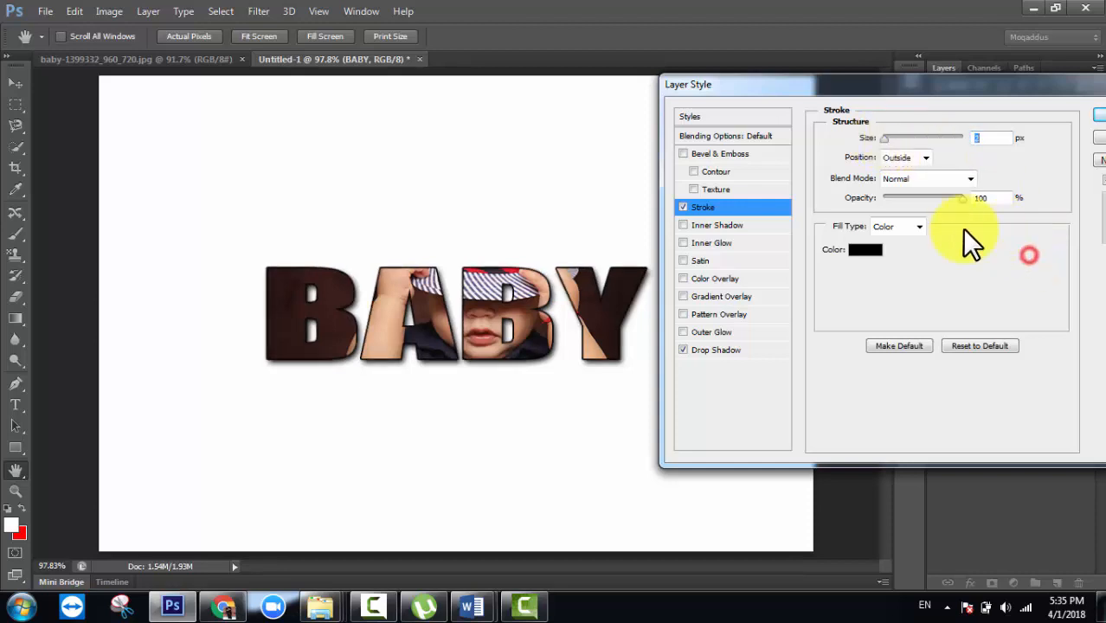
Step: Set the drop shadow's distance to 12 px and opacity to 65%, and apply the layer style to the BABY text
{"action": "left_click", "coordinate": [725, 348]}
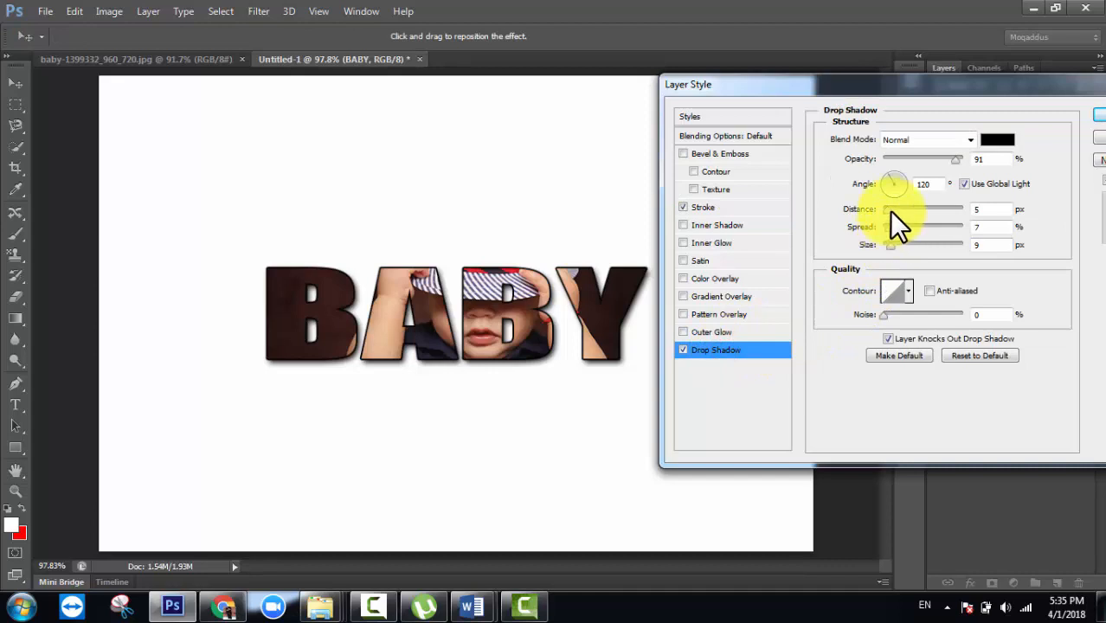
{"action": "left_click_drag", "start_coordinate": [889, 210], "coordinate": [890, 211]}
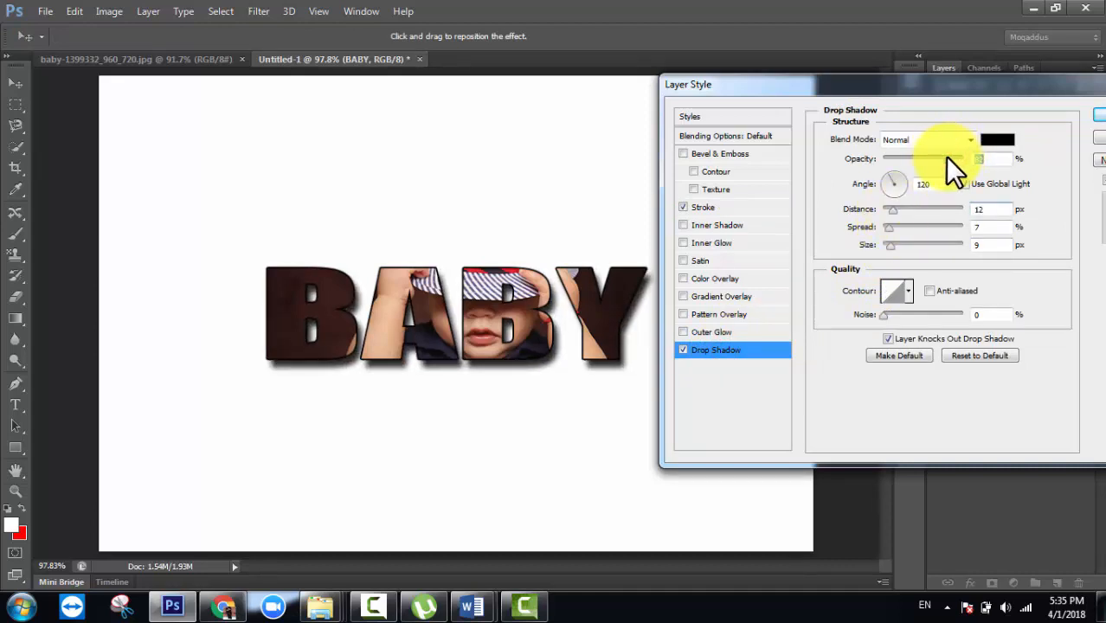
{"action": "left_click_drag", "start_coordinate": [944, 157], "coordinate": [933, 155]}
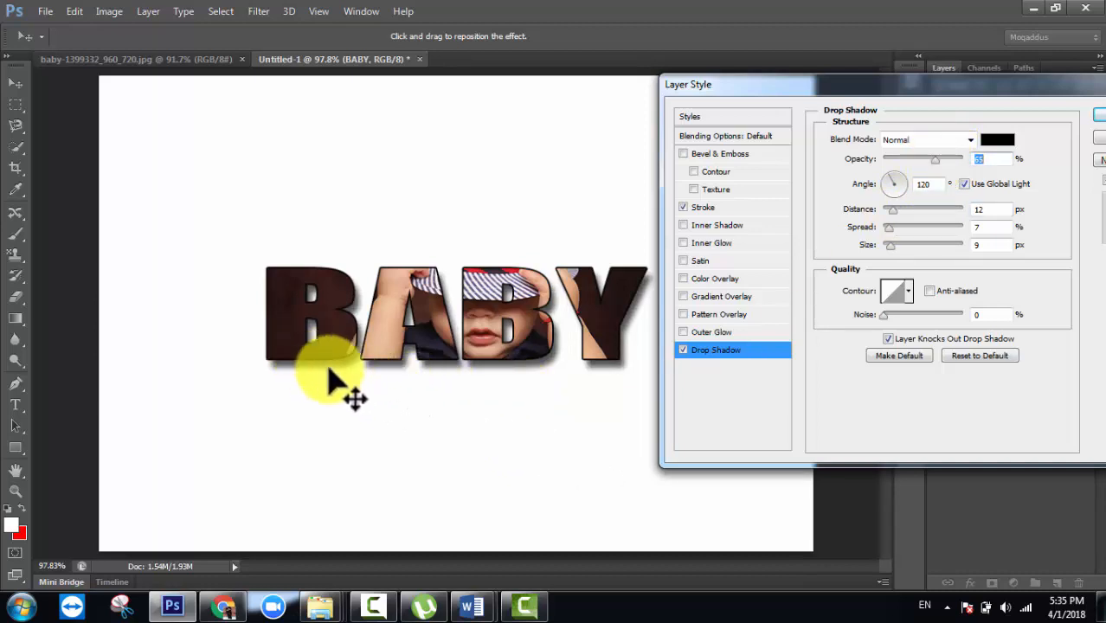
{"action": "left_click_drag", "start_coordinate": [1049, 86], "coordinate": [942, 90]}
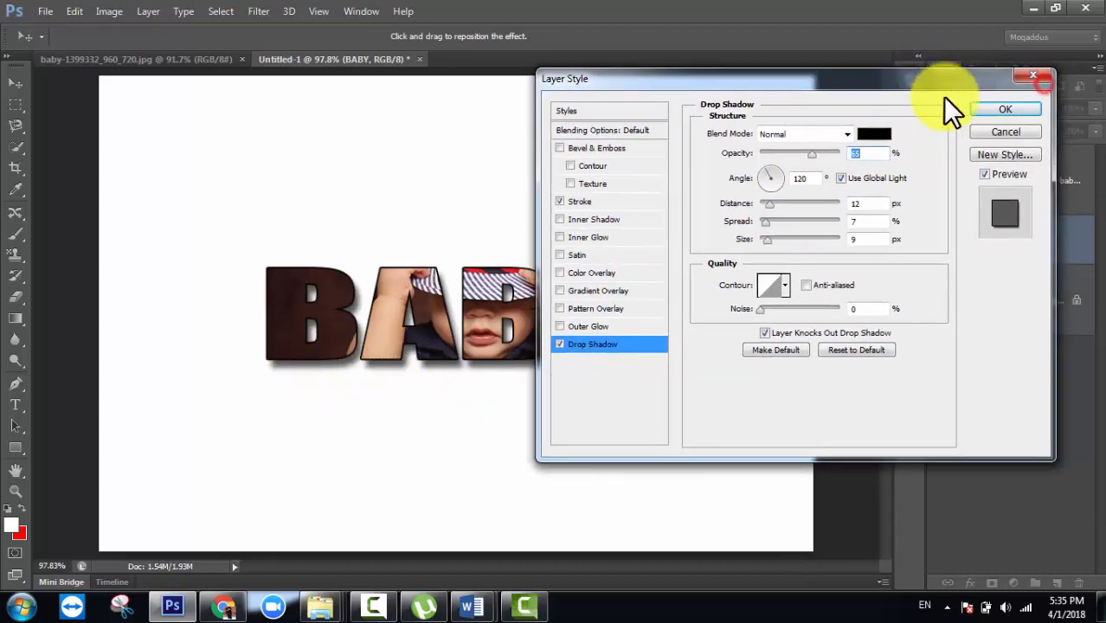
{"action": "left_click", "coordinate": [995, 111]}
{"action": "left_click", "coordinate": [463, 454]}
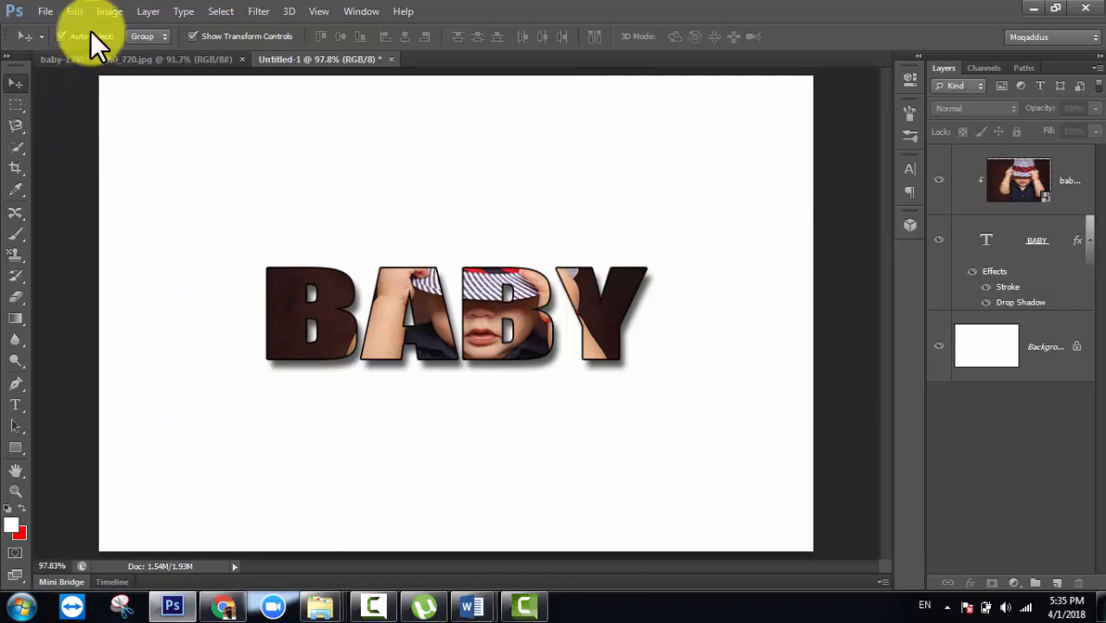
Step: Place the baby photo at full canvas size and move its layer directly beneath the BABY text layer
{"action": "left_click", "coordinate": [48, 11]}
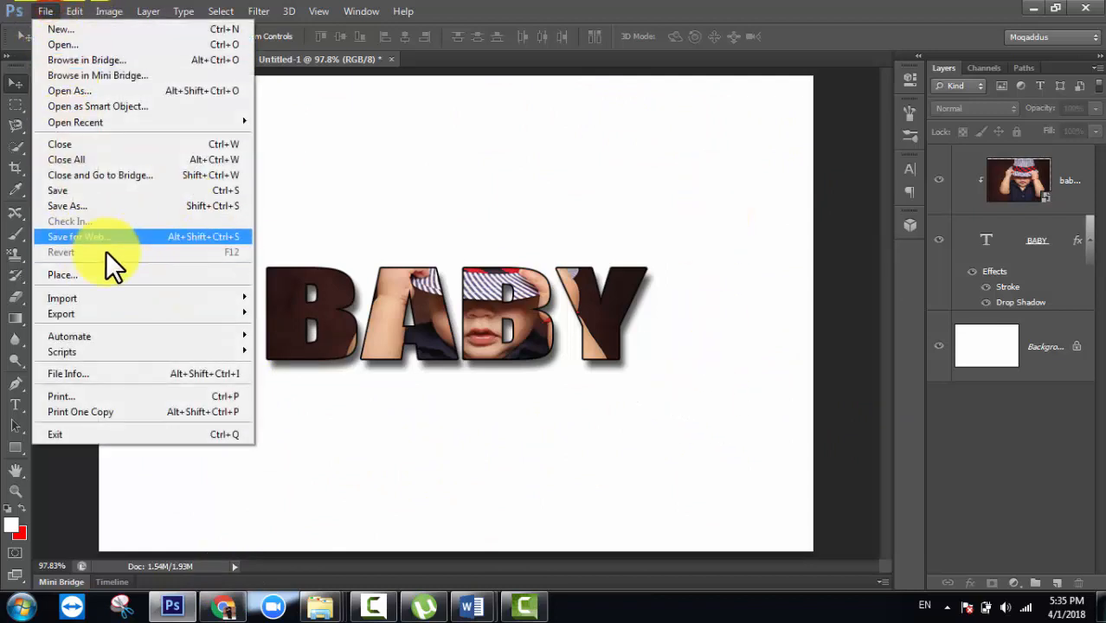
{"action": "left_click", "coordinate": [93, 275]}
{"action": "double_click", "coordinate": [626, 416]}
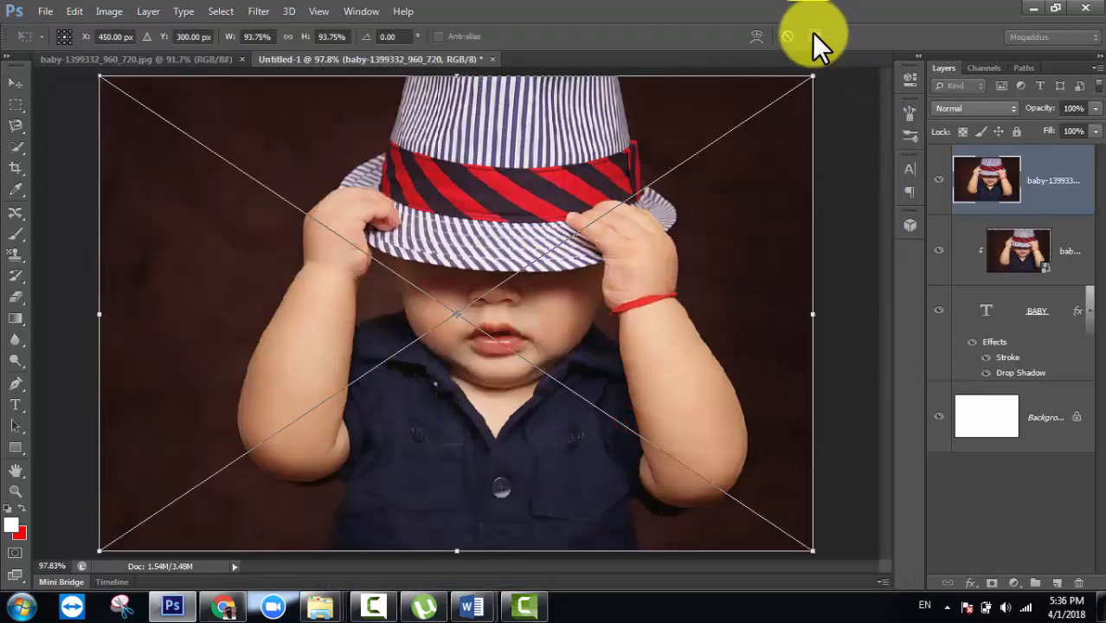
{"action": "left_click", "coordinate": [811, 34]}
{"action": "left_click_drag", "start_coordinate": [980, 177], "coordinate": [970, 390]}
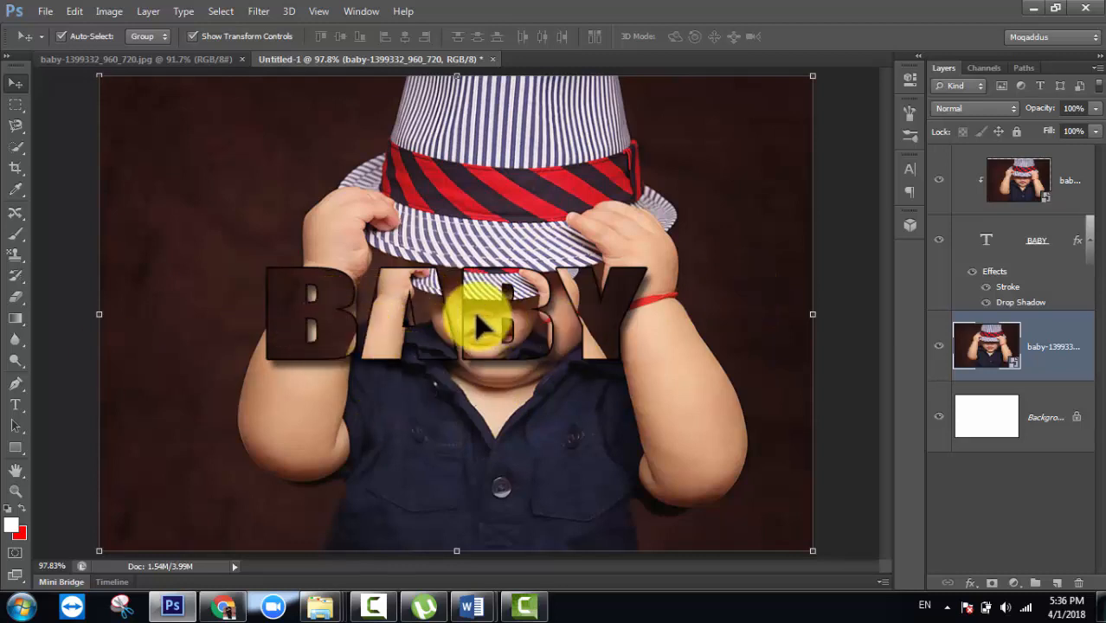
Step: Convert the locked Background into a regular layer named Layer 0 and move it above the newly placed baby photo
{"action": "left_click", "coordinate": [1058, 331]}
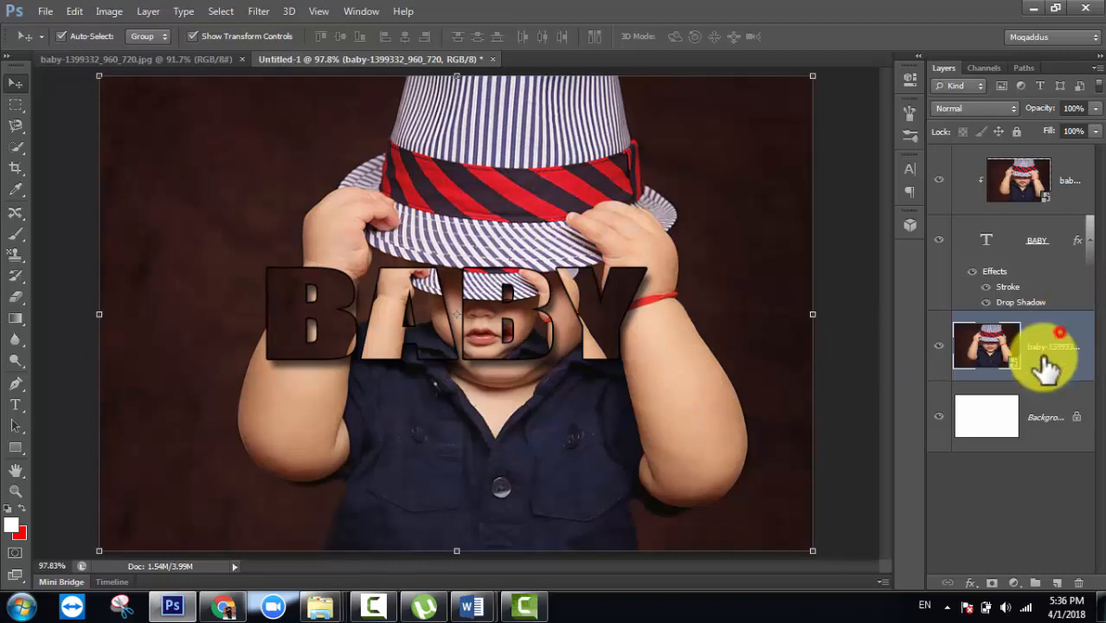
{"action": "left_click", "coordinate": [1042, 419]}
{"action": "double_click", "coordinate": [1053, 424]}
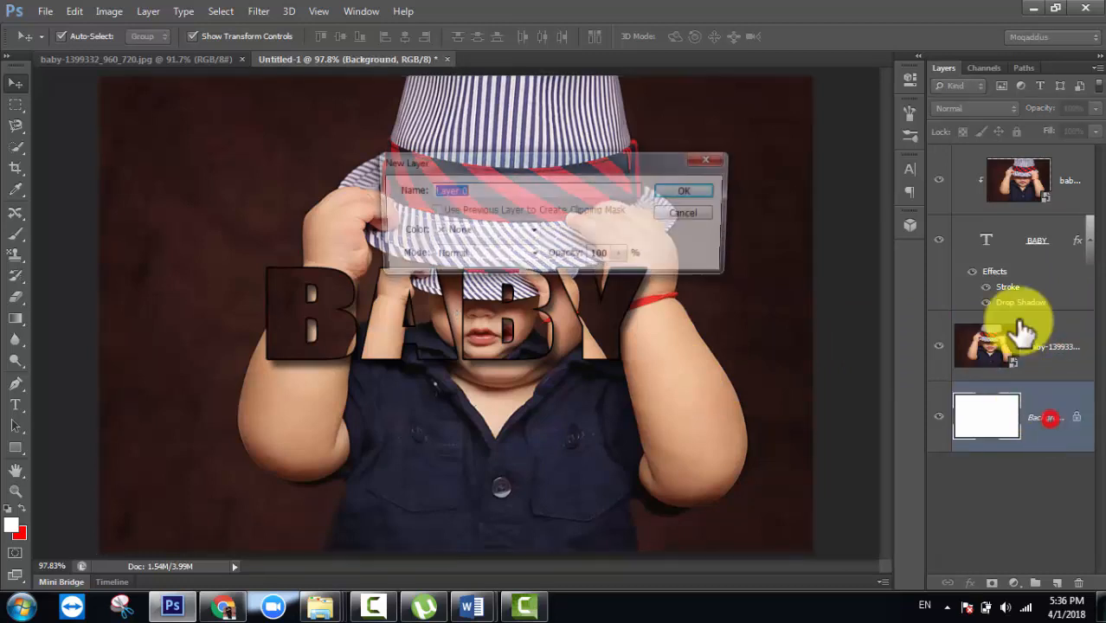
{"action": "left_click", "coordinate": [679, 192]}
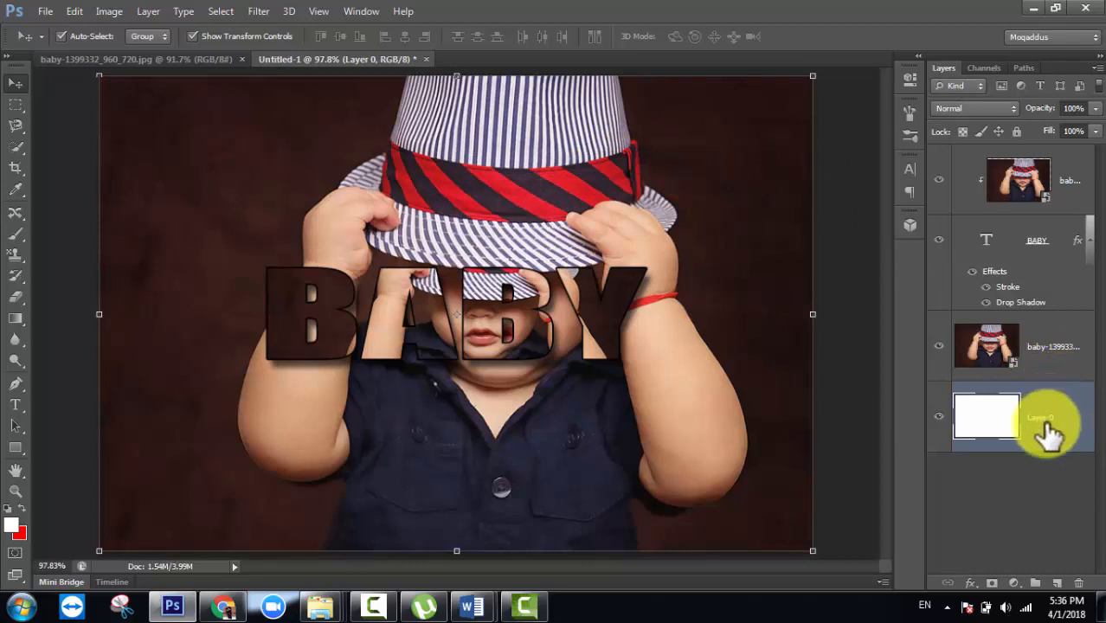
{"action": "left_click_drag", "start_coordinate": [1047, 426], "coordinate": [1052, 360]}
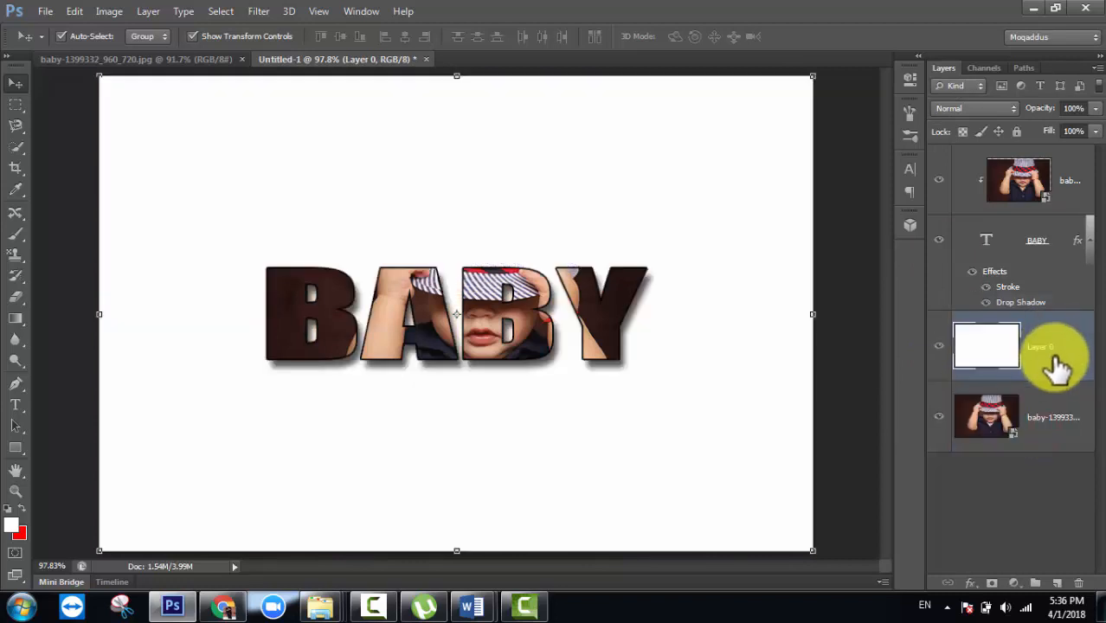
{"action": "left_click", "coordinate": [1047, 343]}
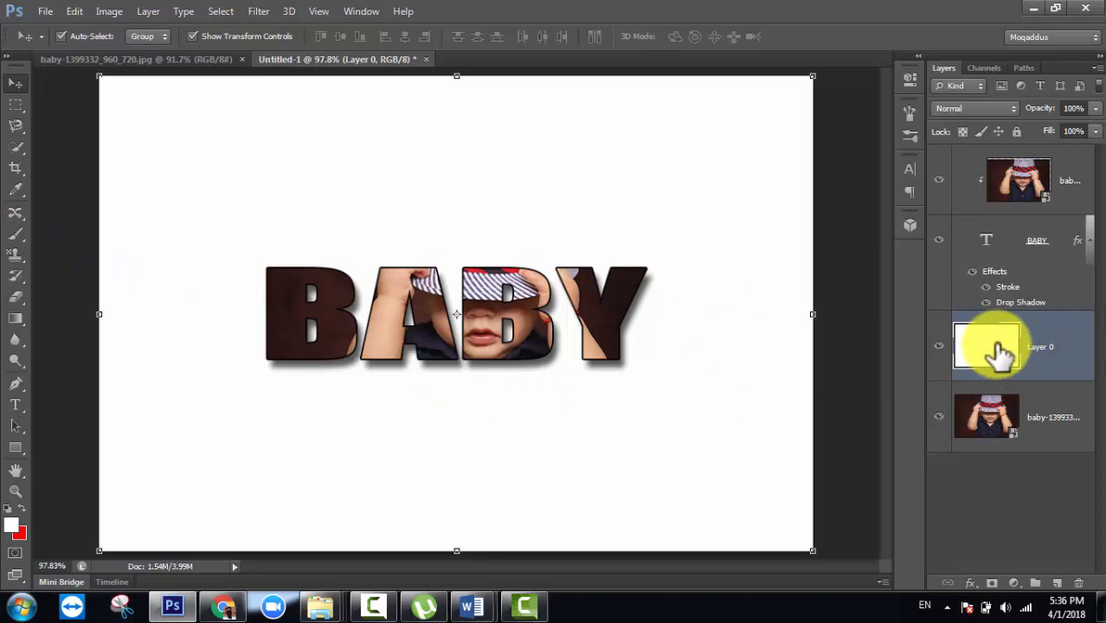
Step: Add a Gradient Overlay to Layer 0, try several presets and settle on the brown-to-beige gradient
{"action": "double_click", "coordinate": [1076, 344]}
{"action": "left_click", "coordinate": [596, 291]}
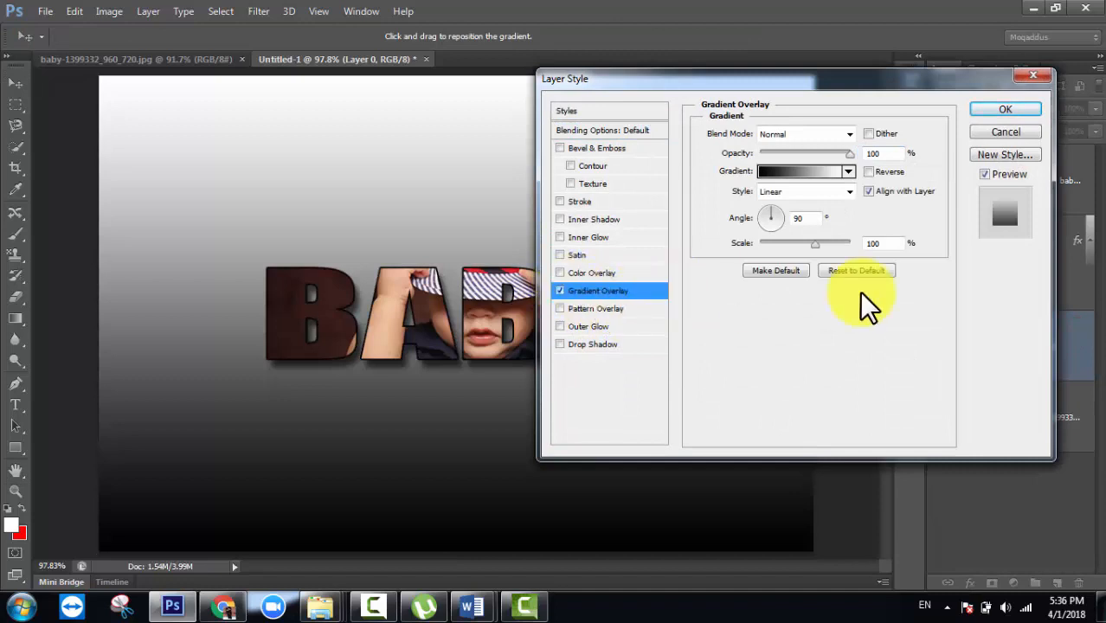
{"action": "left_click", "coordinate": [849, 171]}
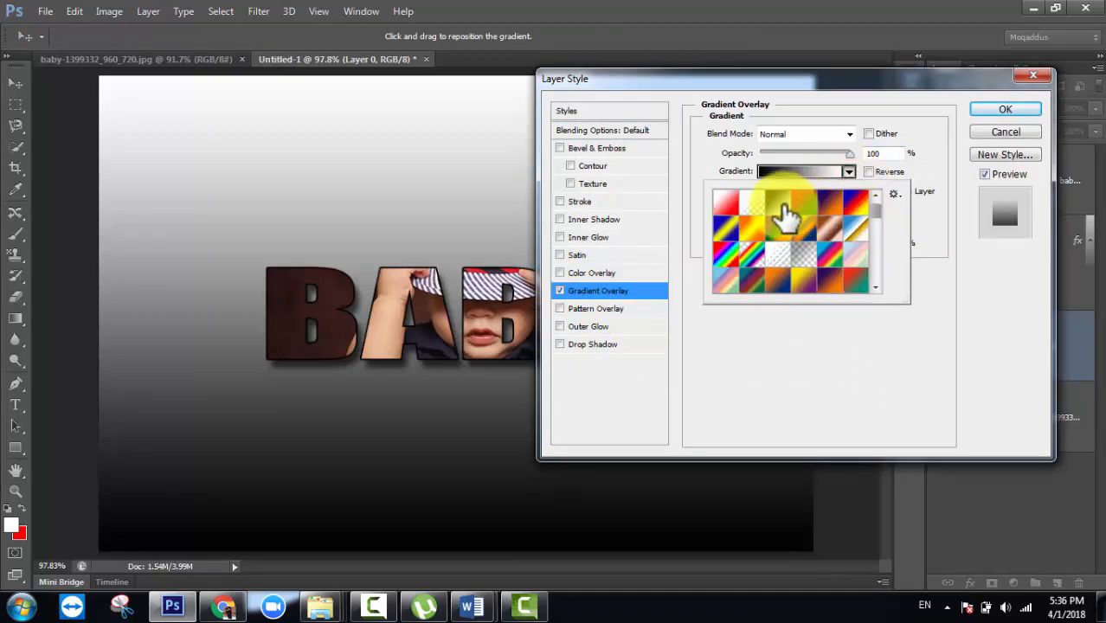
{"action": "left_click", "coordinate": [753, 231]}
{"action": "left_click", "coordinate": [725, 202]}
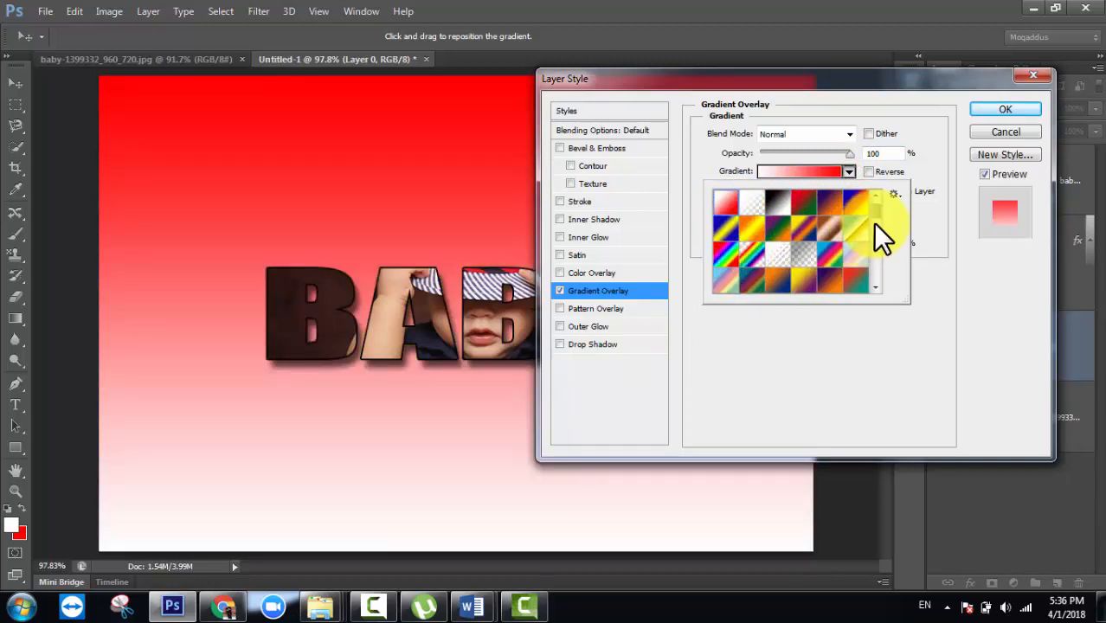
{"action": "left_click_drag", "start_coordinate": [873, 218], "coordinate": [874, 241]}
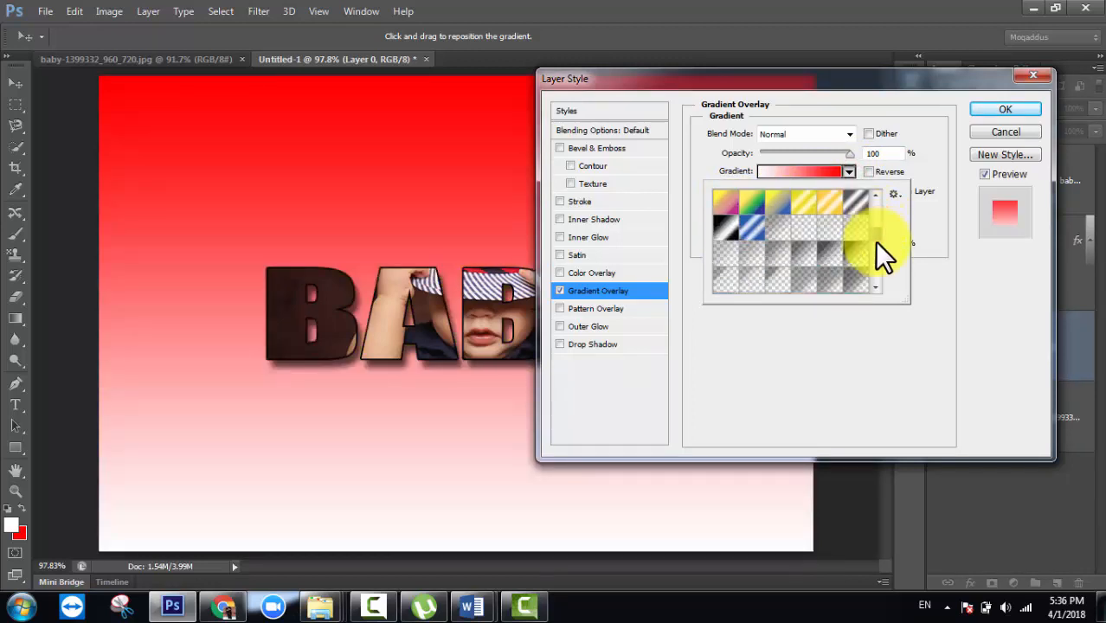
{"action": "left_click", "coordinate": [731, 211]}
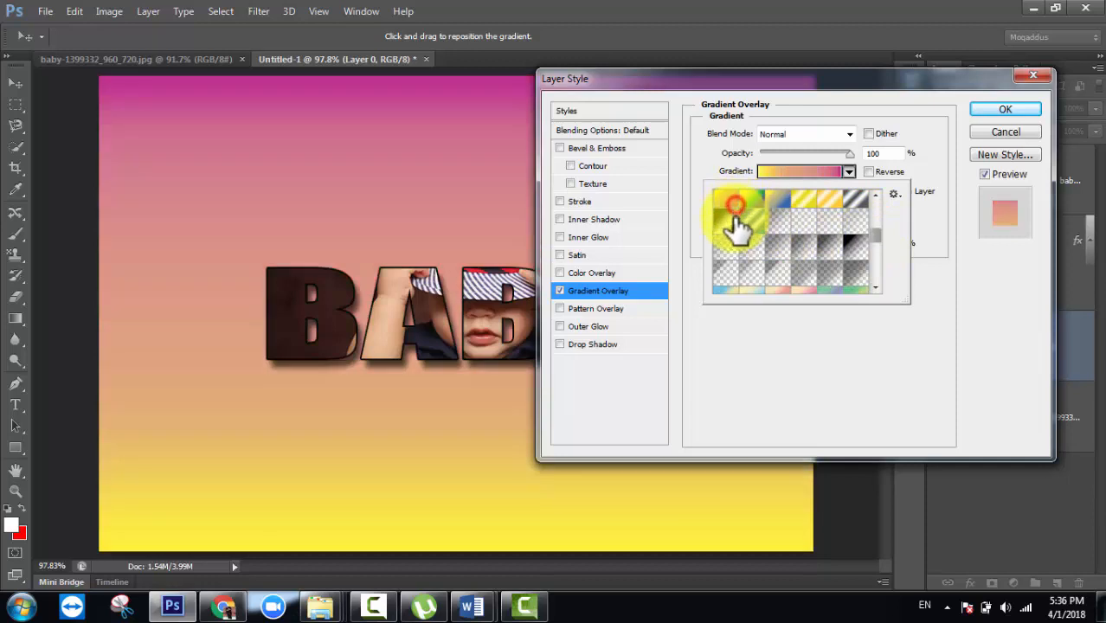
{"action": "left_click", "coordinate": [736, 279]}
{"action": "scroll", "coordinate": [778, 284], "scroll_direction": "down", "scroll_amount": 5}
{"action": "left_click", "coordinate": [778, 261]}
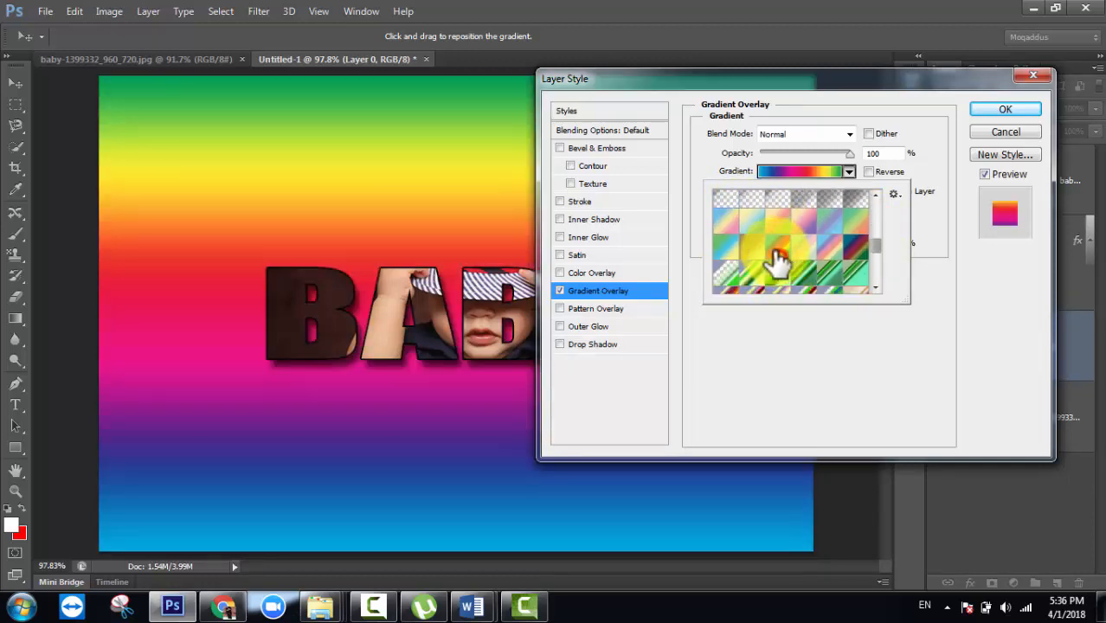
{"action": "left_click", "coordinate": [765, 251]}
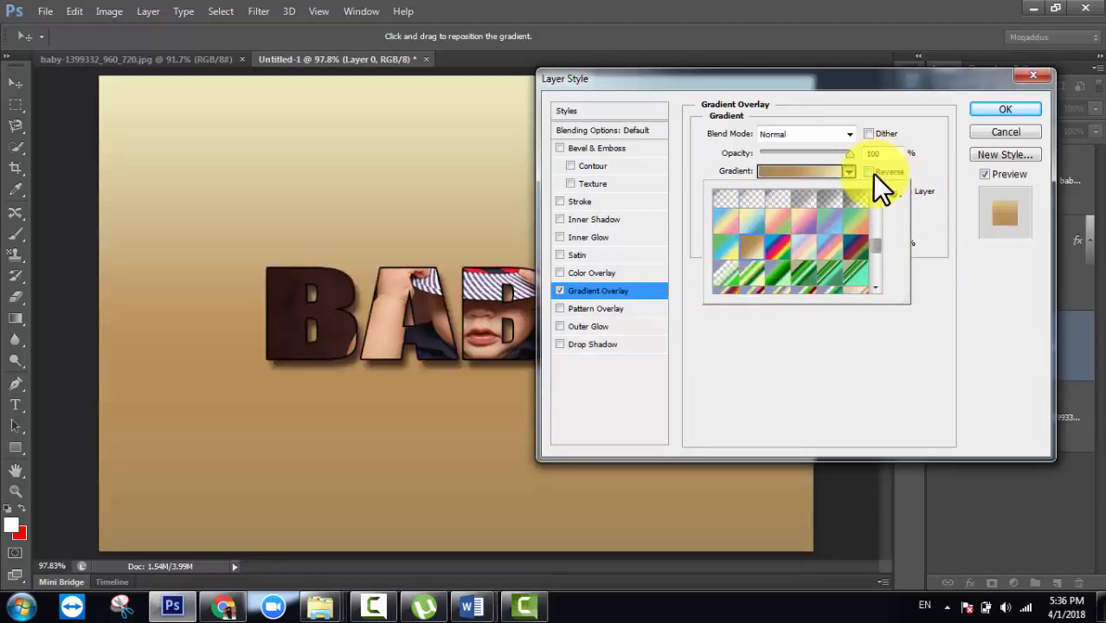
Step: Set the gradient overlay's style to Radial, reverse it and set its scale to 150%
{"action": "left_click", "coordinate": [922, 171]}
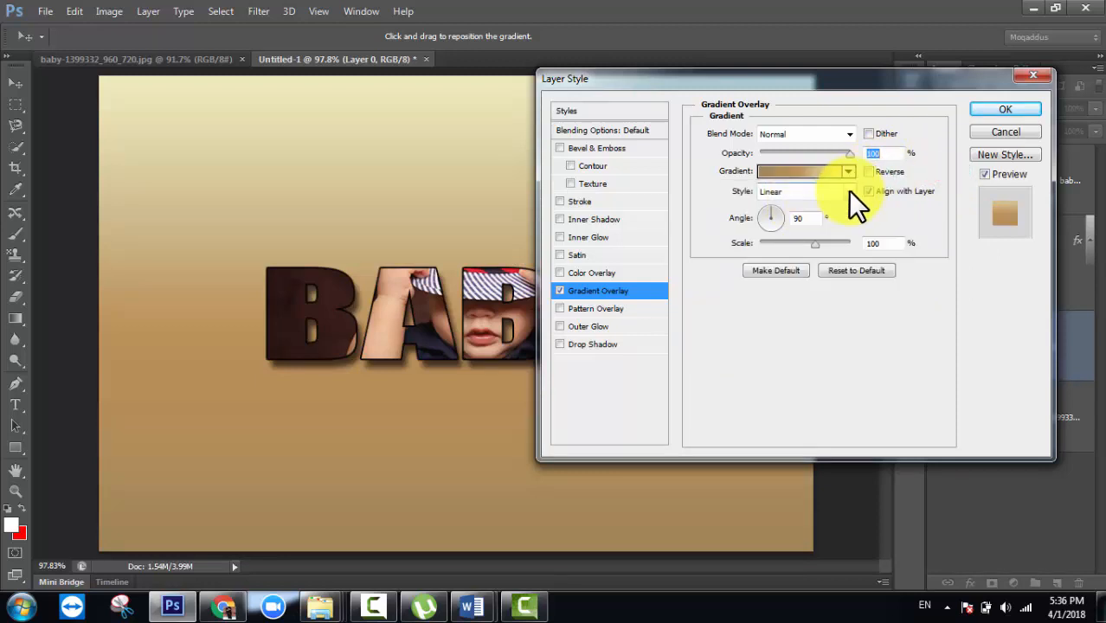
{"action": "left_click", "coordinate": [847, 190]}
{"action": "left_click", "coordinate": [799, 215]}
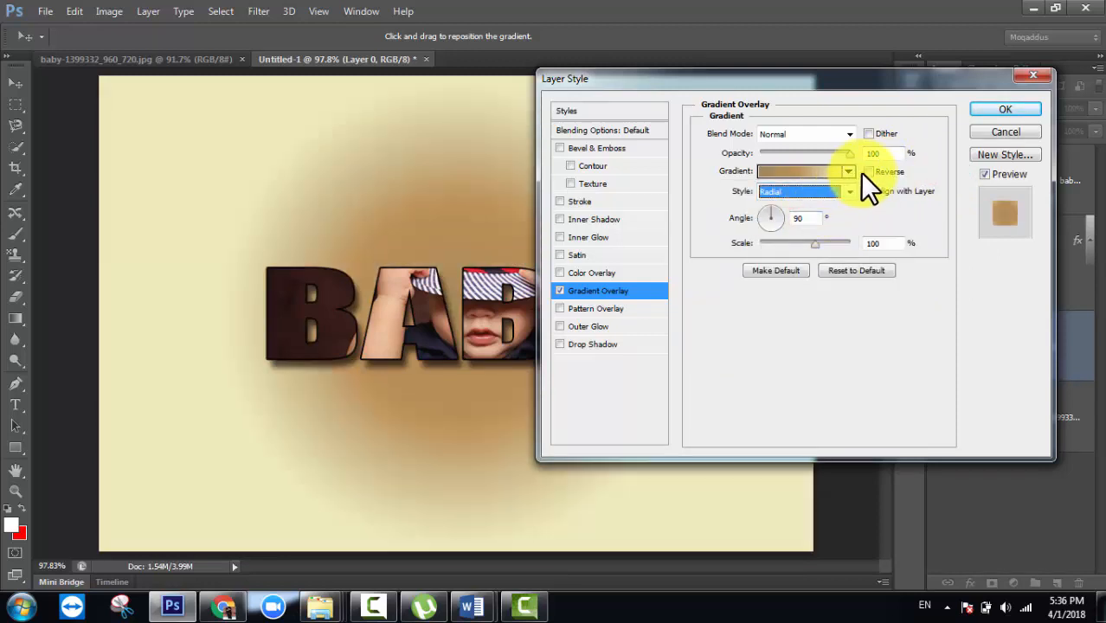
{"action": "left_click", "coordinate": [868, 171]}
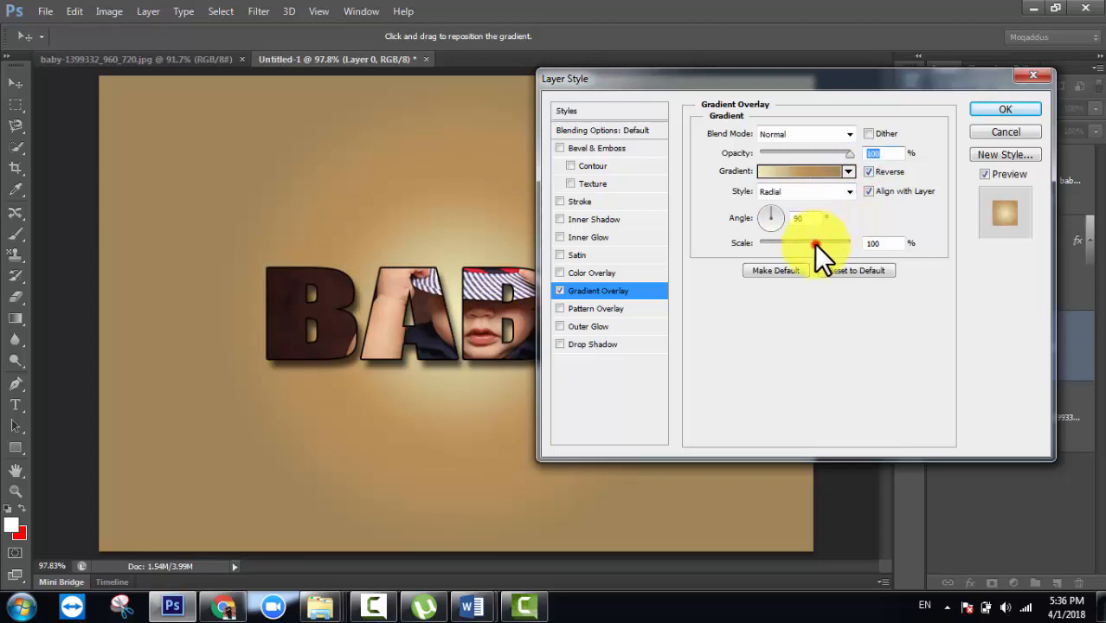
{"action": "left_click_drag", "start_coordinate": [815, 243], "coordinate": [925, 252]}
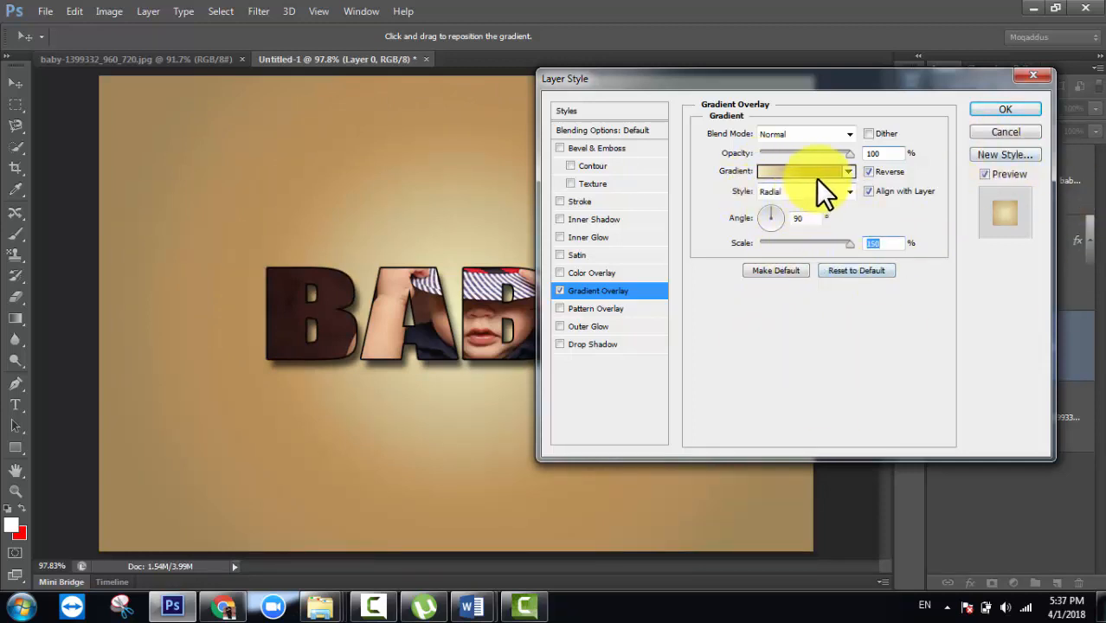
Step: Open the overlay's gradient for editing, try other presets and return to Brown, Tan, Beige
{"action": "left_click", "coordinate": [762, 170]}
{"action": "left_click", "coordinate": [765, 173]}
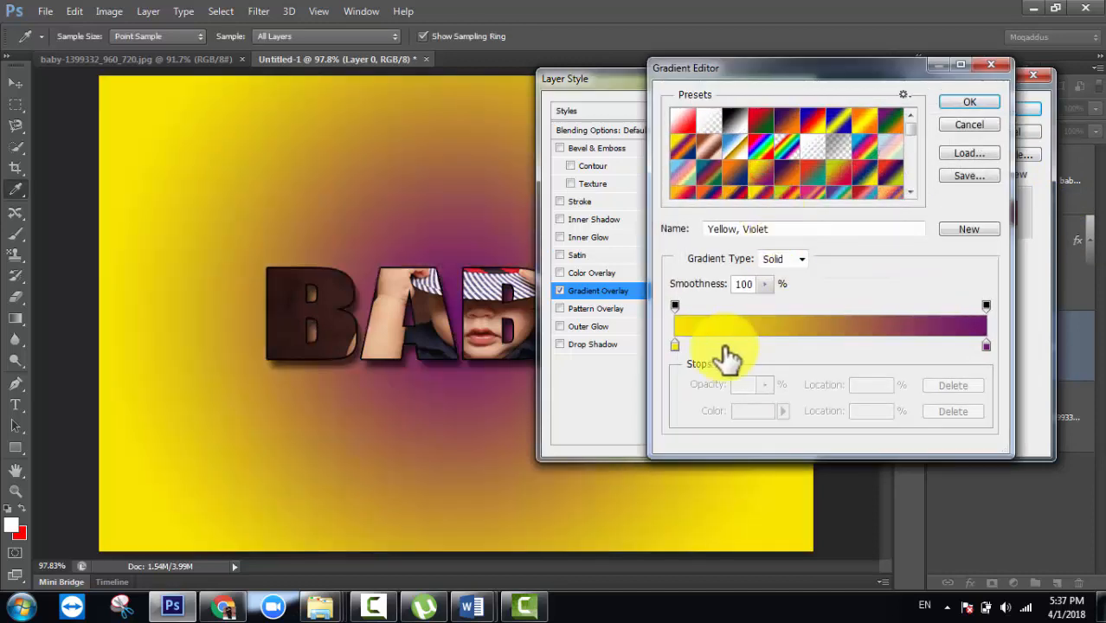
{"action": "left_click", "coordinate": [731, 153]}
{"action": "scroll", "coordinate": [768, 168], "scroll_direction": "down", "scroll_amount": 5}
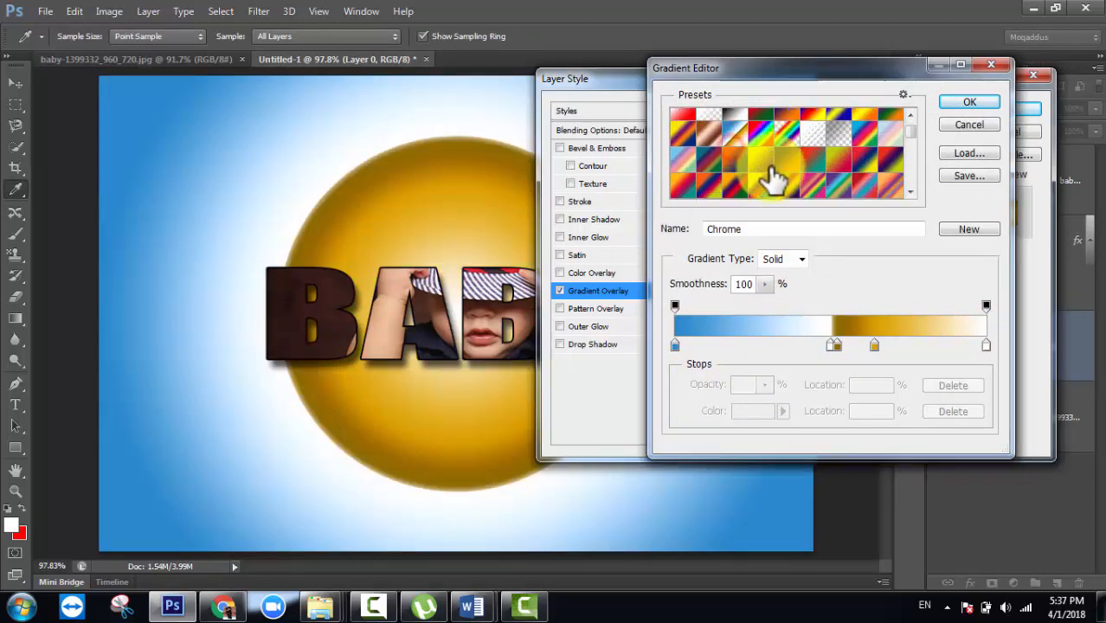
{"action": "left_click", "coordinate": [709, 149]}
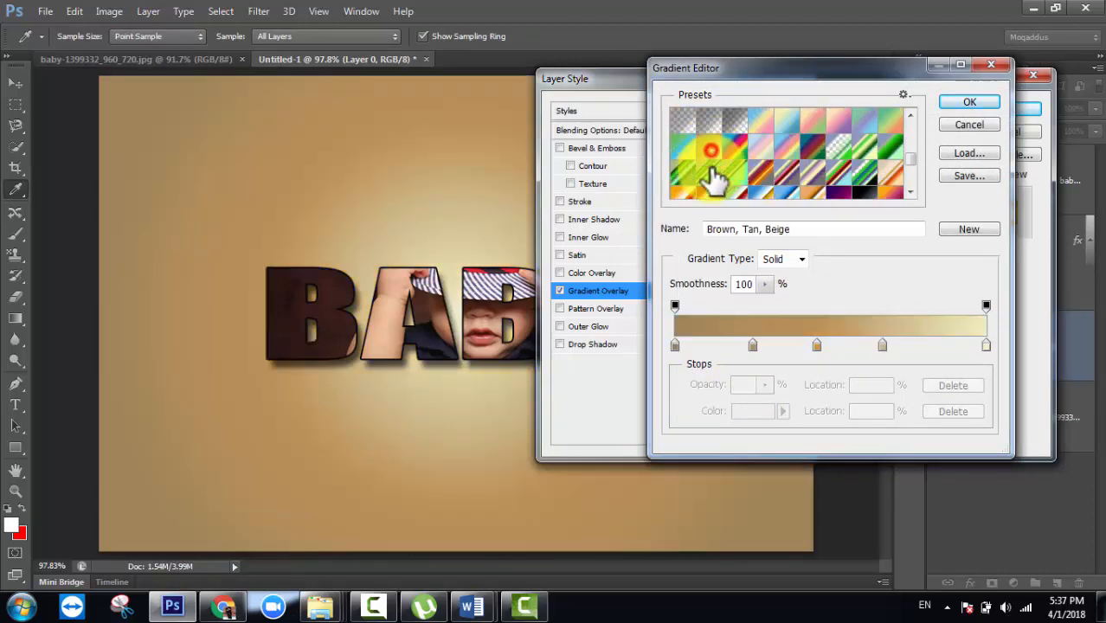
Step: Remove the three intermediate color stops from the gradient, leaving only its two end stops
{"action": "left_click_drag", "start_coordinate": [749, 347], "coordinate": [752, 367]}
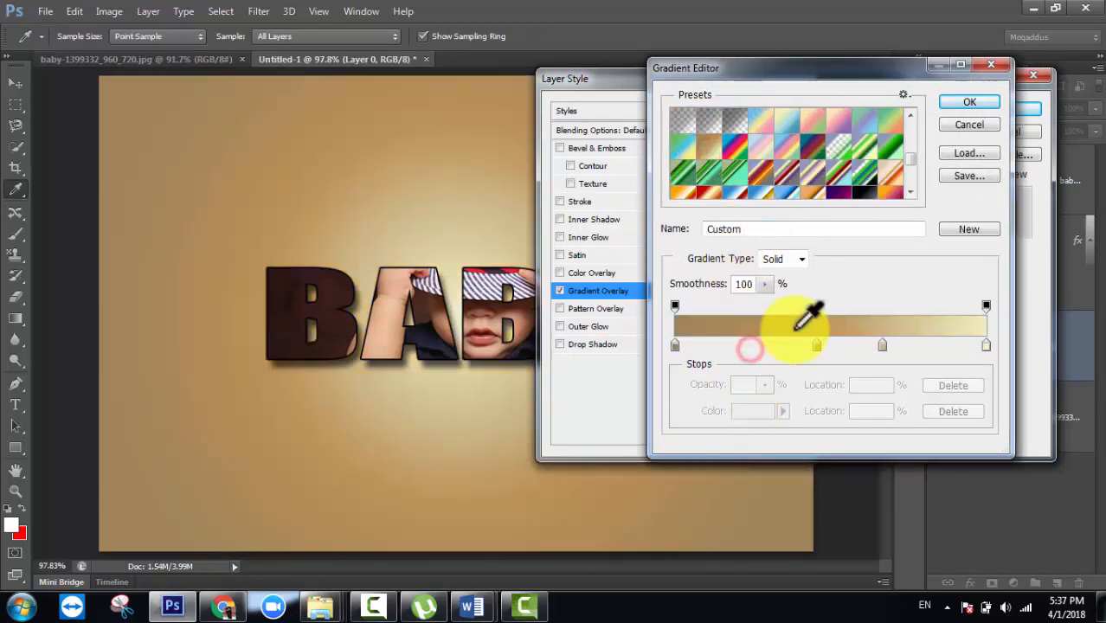
{"action": "left_click_drag", "start_coordinate": [816, 346], "coordinate": [821, 391]}
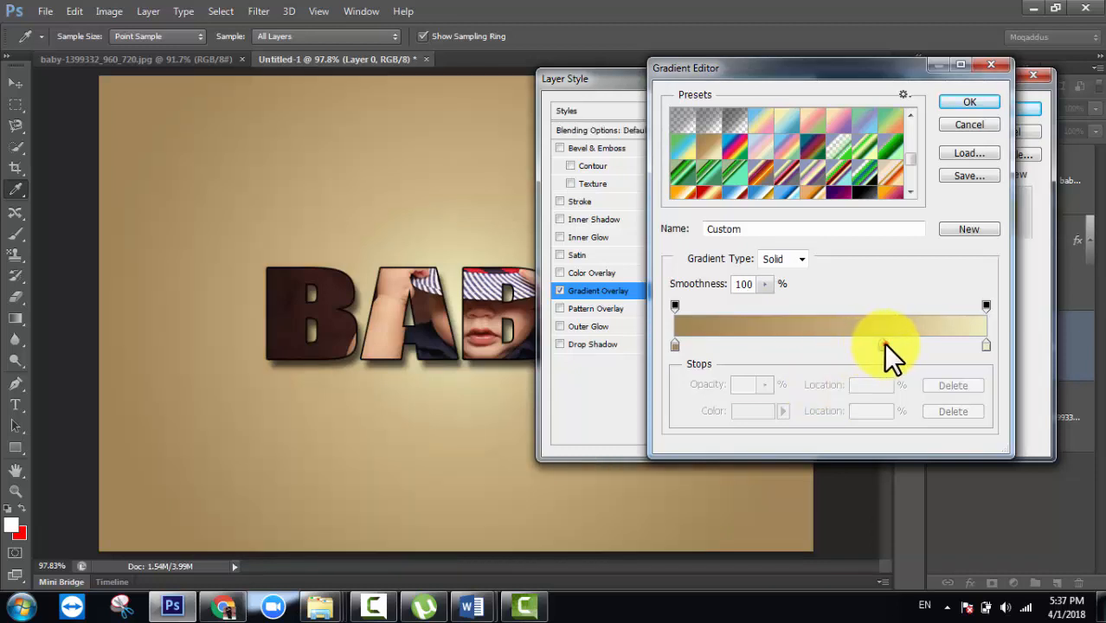
{"action": "left_click_drag", "start_coordinate": [882, 345], "coordinate": [659, 345]}
Step: Set the gradient's first color stop to the brown #a48857 and accept the edited gradient
{"action": "left_click", "coordinate": [676, 346]}
{"action": "left_click", "coordinate": [766, 409]}
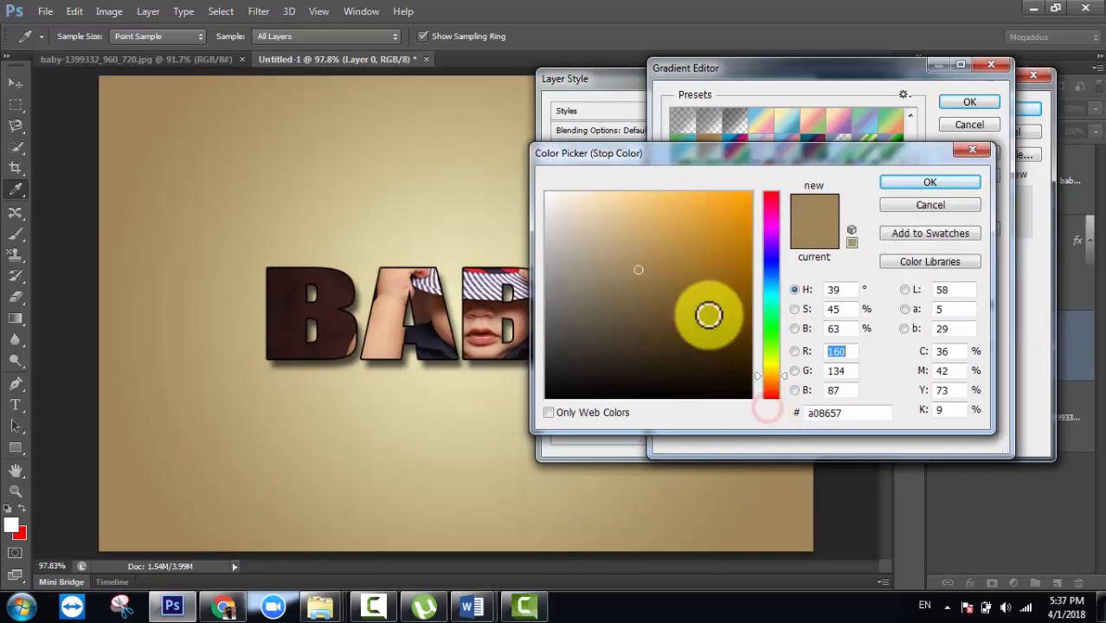
{"action": "mouse_move", "coordinate": [644, 261]}
{"action": "left_mouse_down"}
{"action": "mouse_move", "coordinate": [637, 239]}
{"action": "mouse_move", "coordinate": [642, 264]}
{"action": "left_mouse_up"}
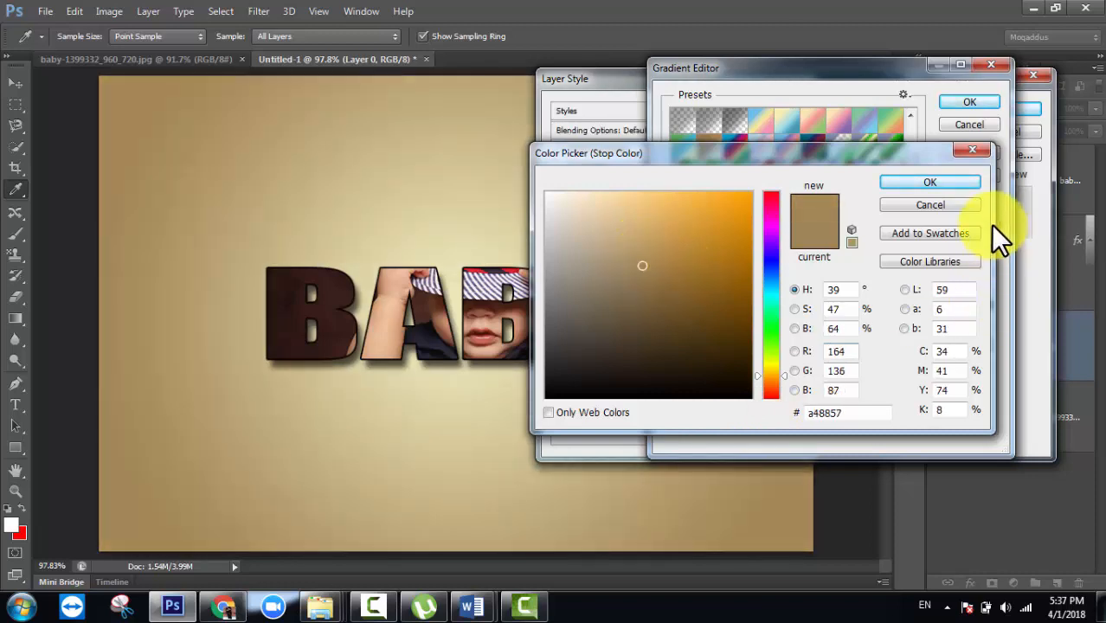
{"action": "left_click", "coordinate": [929, 182]}
{"action": "left_click", "coordinate": [966, 103]}
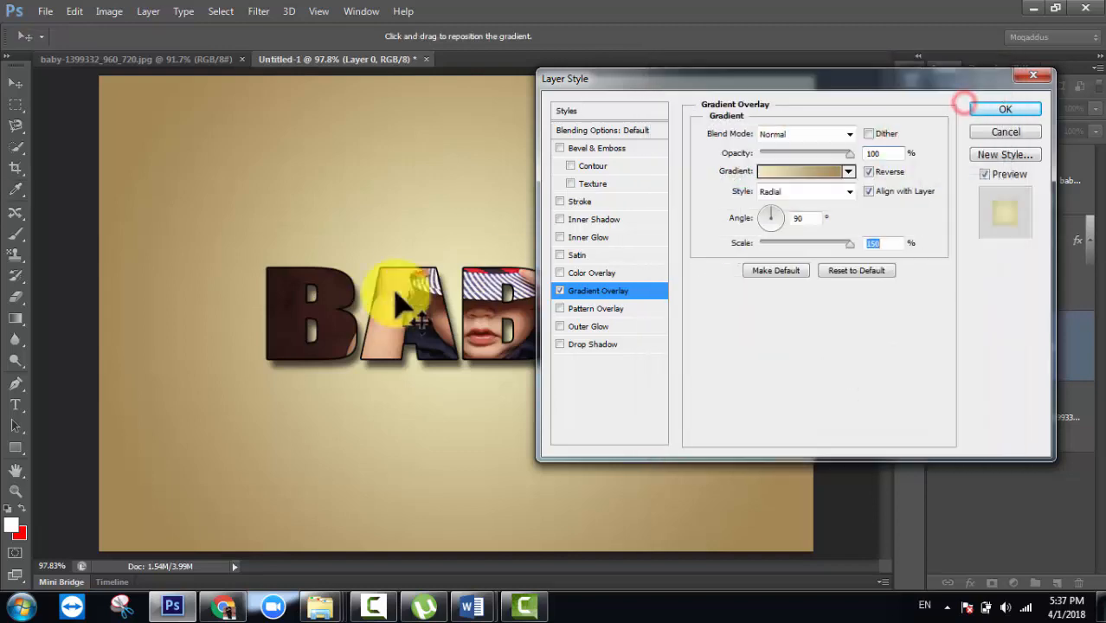
Step: Apply the gradient overlay to Layer 0 and lower the layer's opacity to 83%
{"action": "left_click_drag", "start_coordinate": [786, 79], "coordinate": [748, 94]}
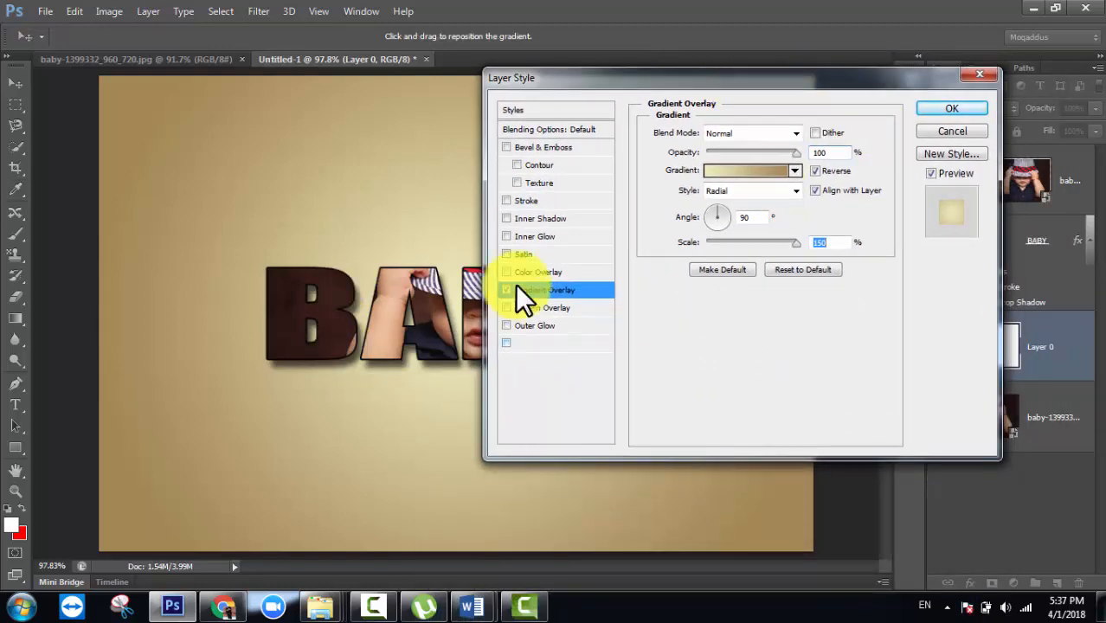
{"action": "left_click", "coordinate": [945, 107]}
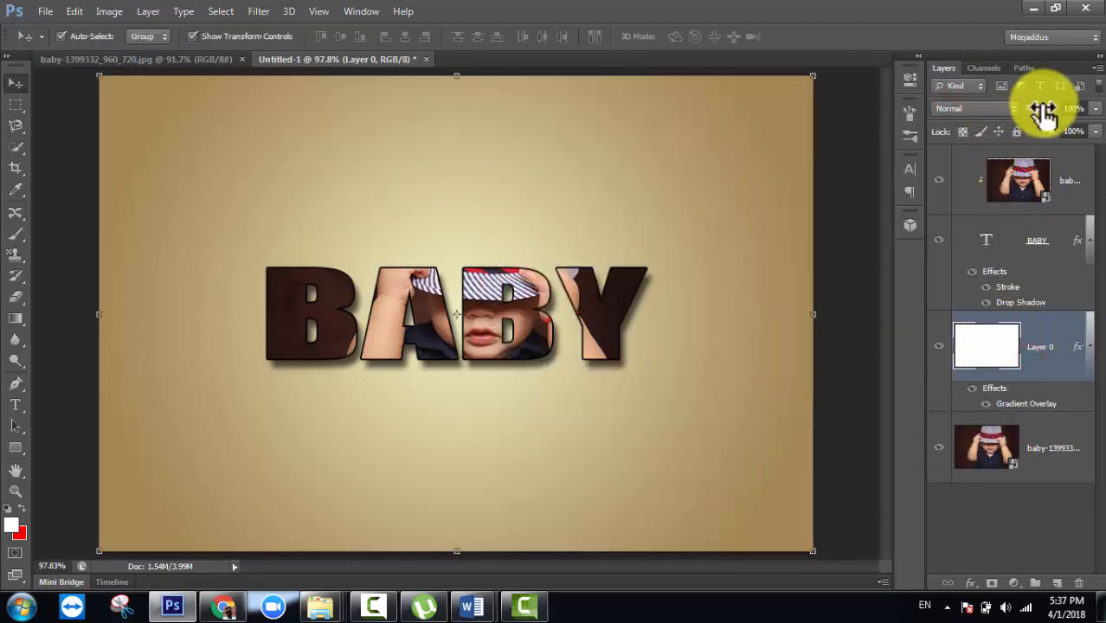
{"action": "left_click_drag", "start_coordinate": [1042, 115], "coordinate": [1038, 121]}
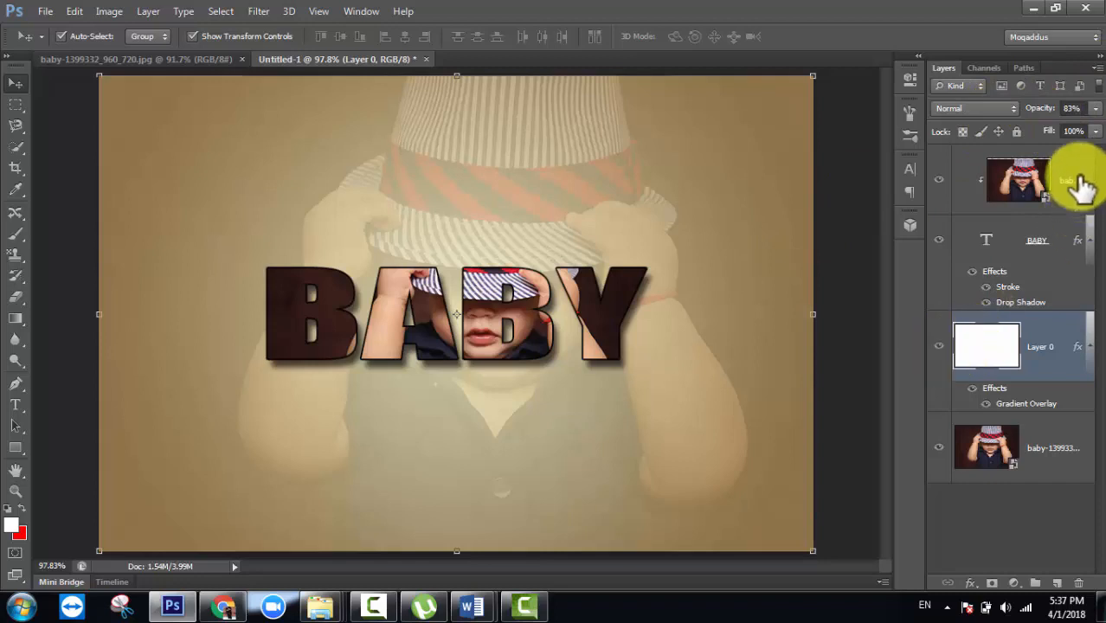
Step: Lower Layer 0's opacity to 75% and apply a Gaussian Blur with a 4-pixel radius to the background baby photo
{"action": "left_click_drag", "start_coordinate": [1047, 121], "coordinate": [1047, 119]}
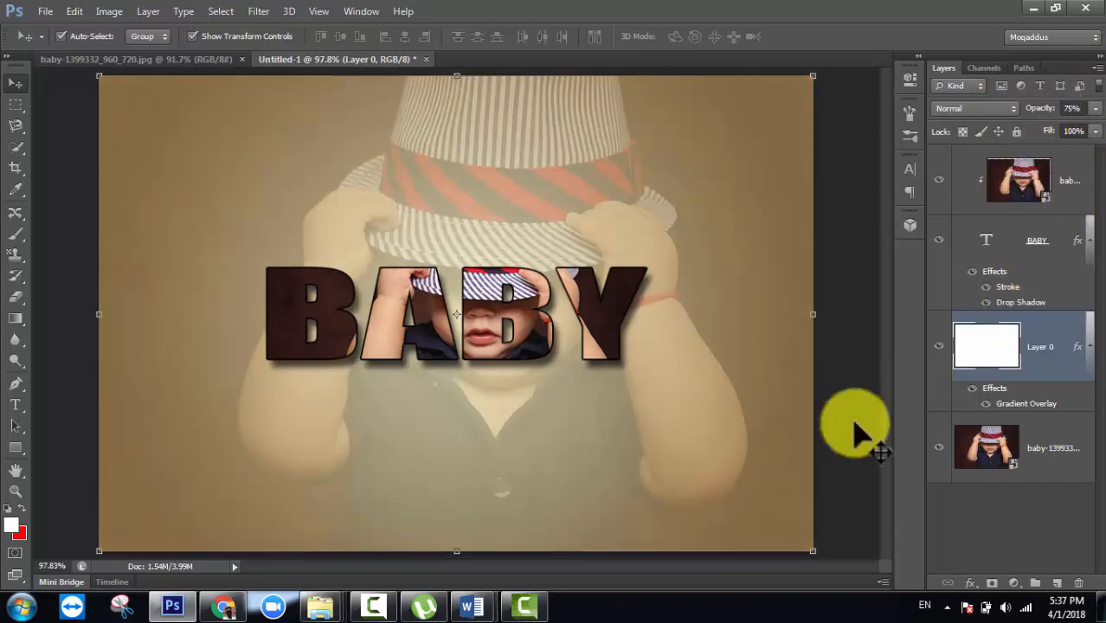
{"action": "left_click", "coordinate": [970, 534]}
{"action": "left_click", "coordinate": [991, 455]}
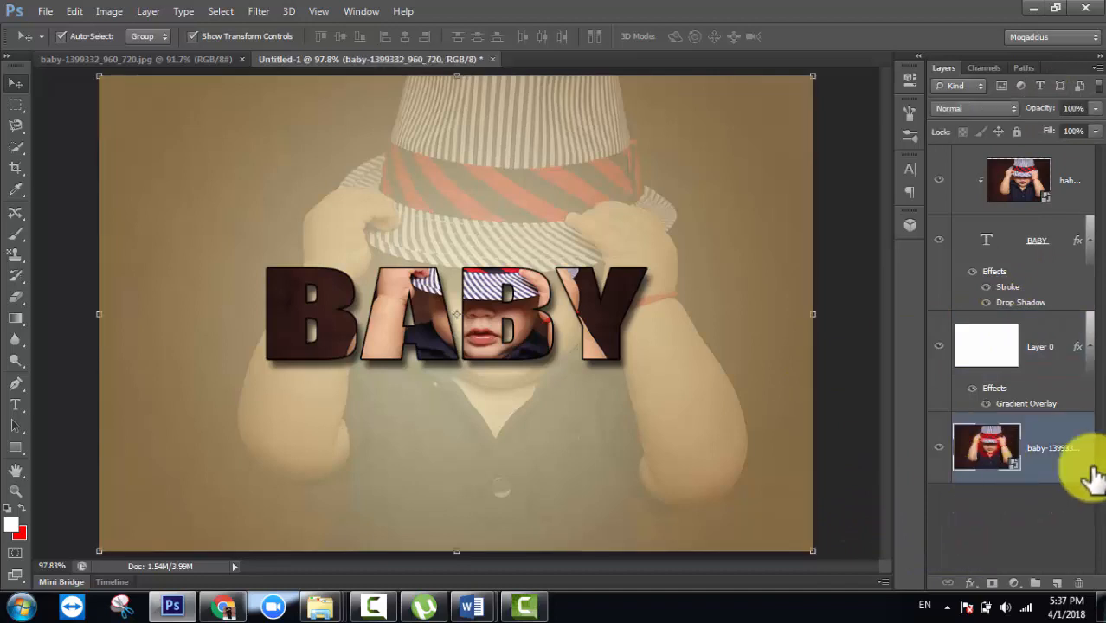
{"action": "left_click", "coordinate": [257, 11]}
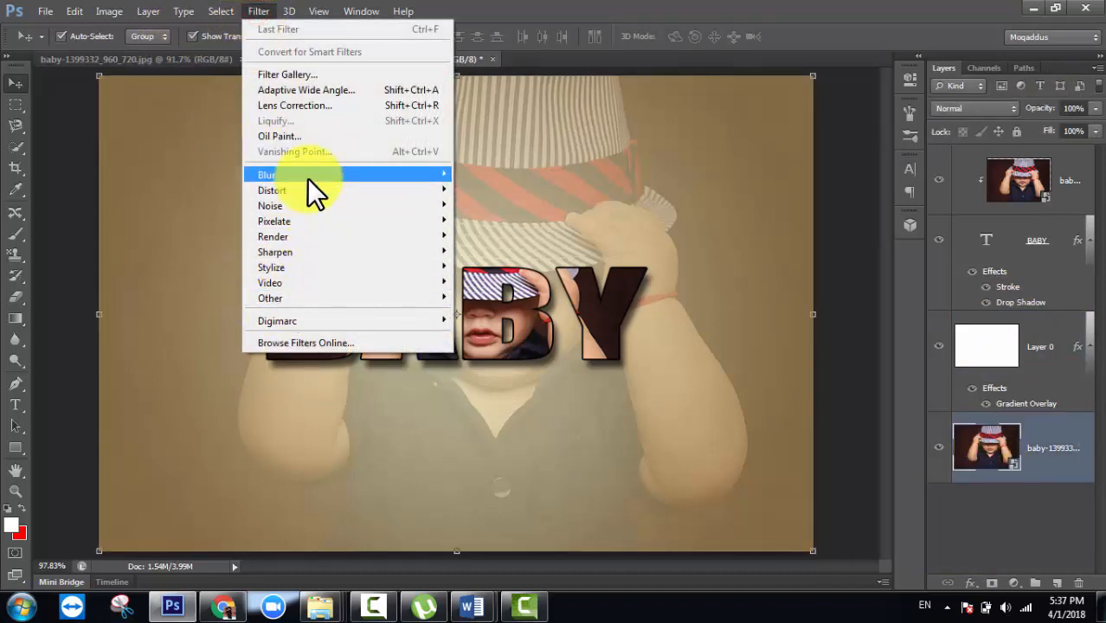
{"action": "mouse_move", "coordinate": [306, 177]}
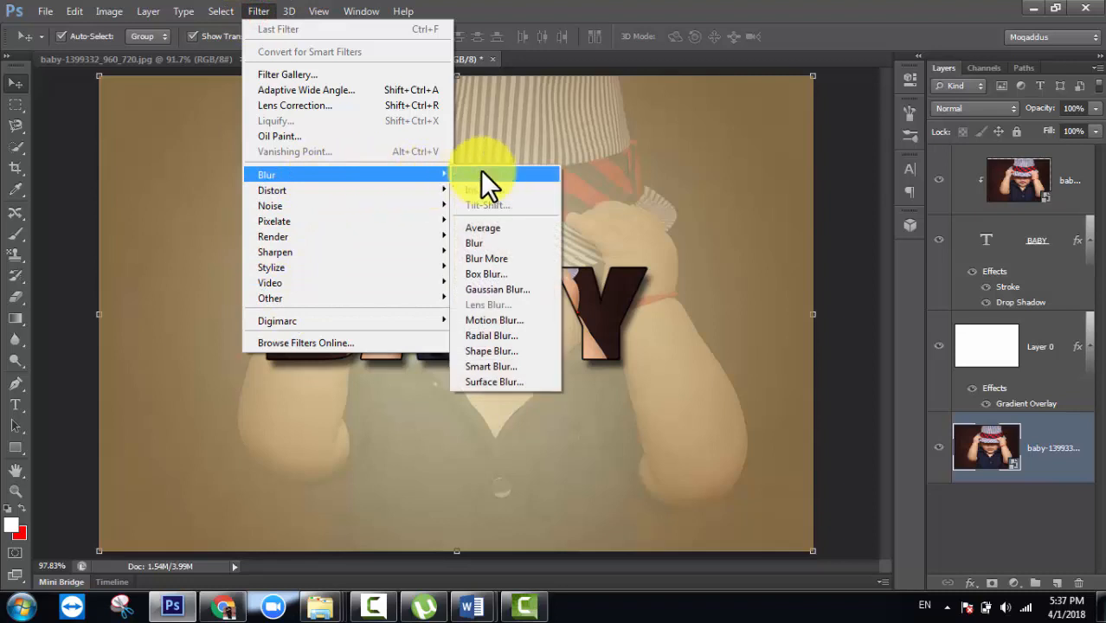
{"action": "left_click", "coordinate": [495, 288]}
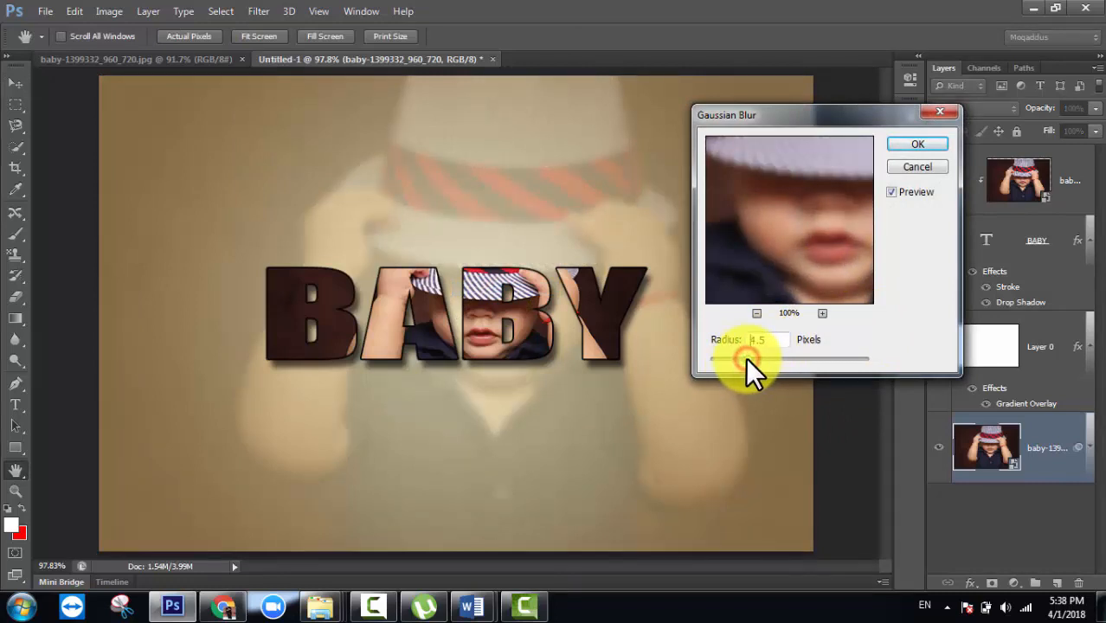
{"action": "left_click_drag", "start_coordinate": [744, 358], "coordinate": [717, 339]}
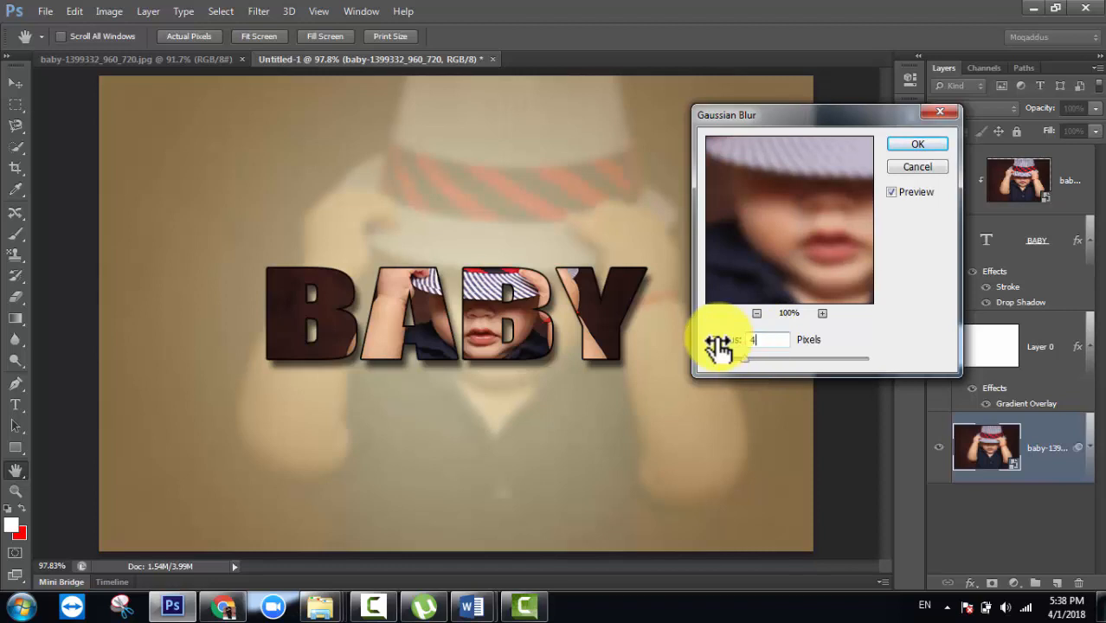
{"action": "left_click", "coordinate": [914, 141]}
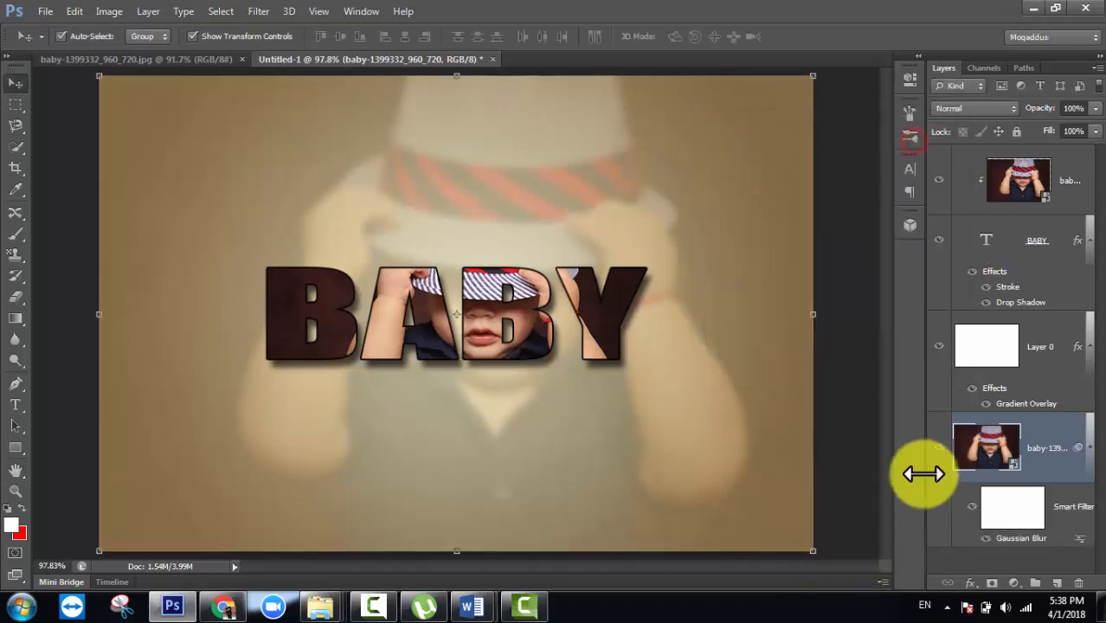
Step: Lower the opacity of the gradient-filled Layer 0 to 66%
{"action": "left_click", "coordinate": [1043, 362]}
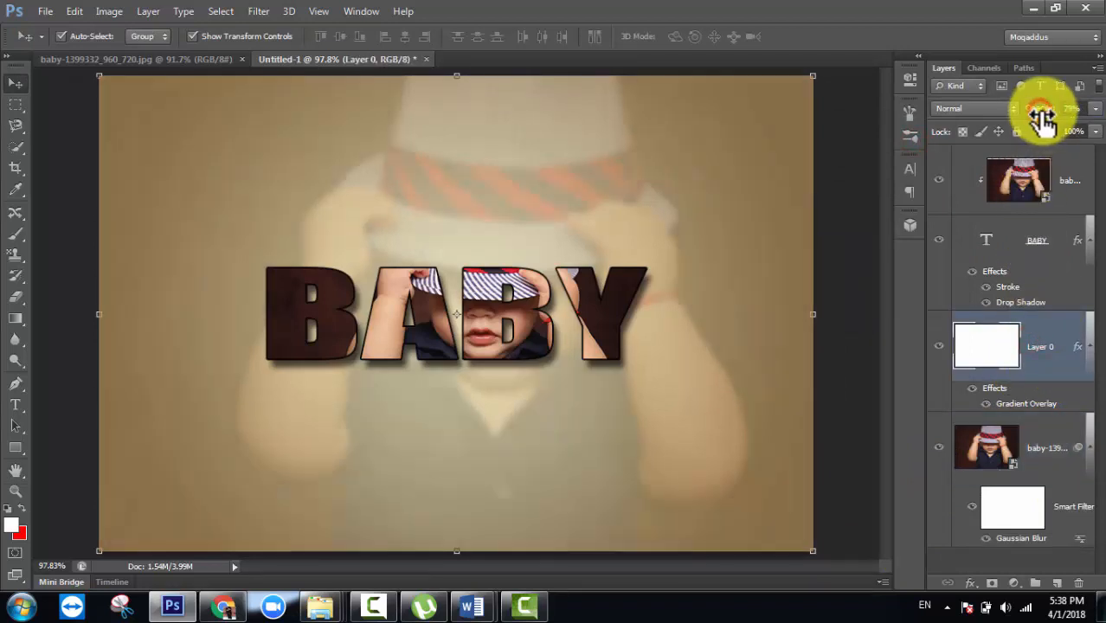
{"action": "mouse_move", "coordinate": [1043, 121]}
{"action": "left_mouse_down"}
{"action": "mouse_move", "coordinate": [1023, 118]}
{"action": "mouse_move", "coordinate": [1033, 122]}
{"action": "left_mouse_up"}
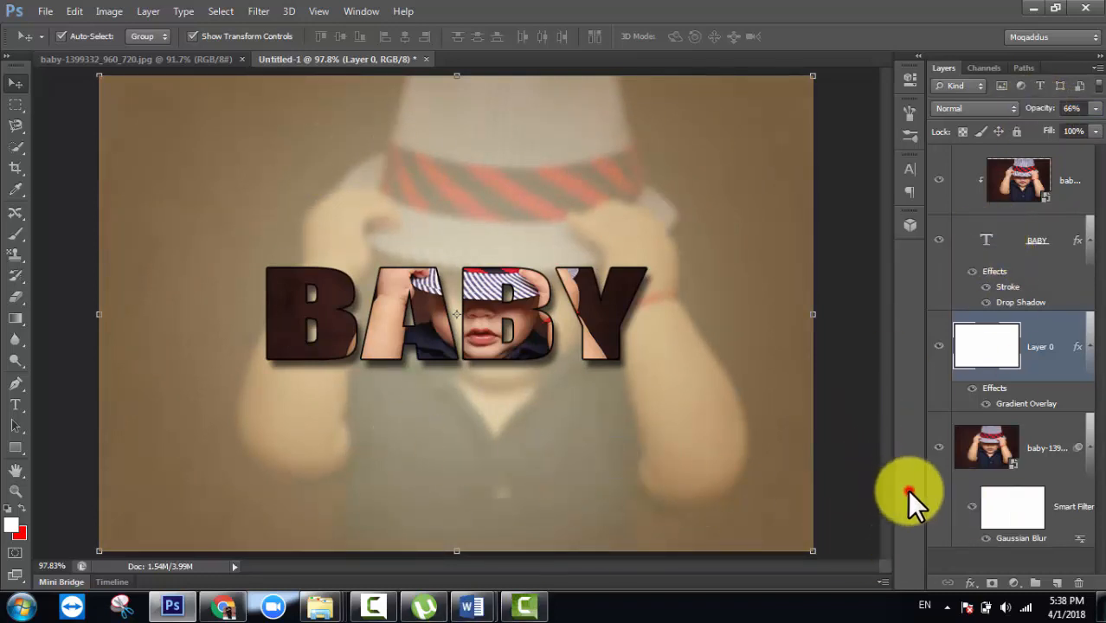
{"action": "left_click", "coordinate": [1028, 183]}
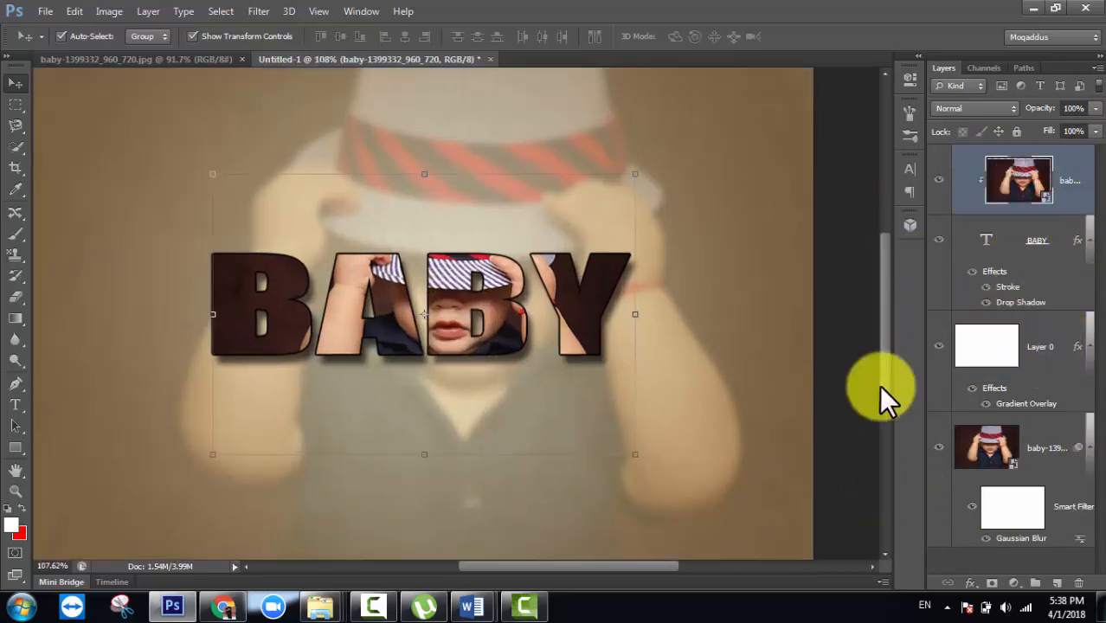
{"action": "scroll", "coordinate": [820, 327], "scroll_direction": "down", "scroll_amount": 1}
{"action": "scroll", "coordinate": [820, 327], "scroll_direction": "up", "scroll_amount": 1}
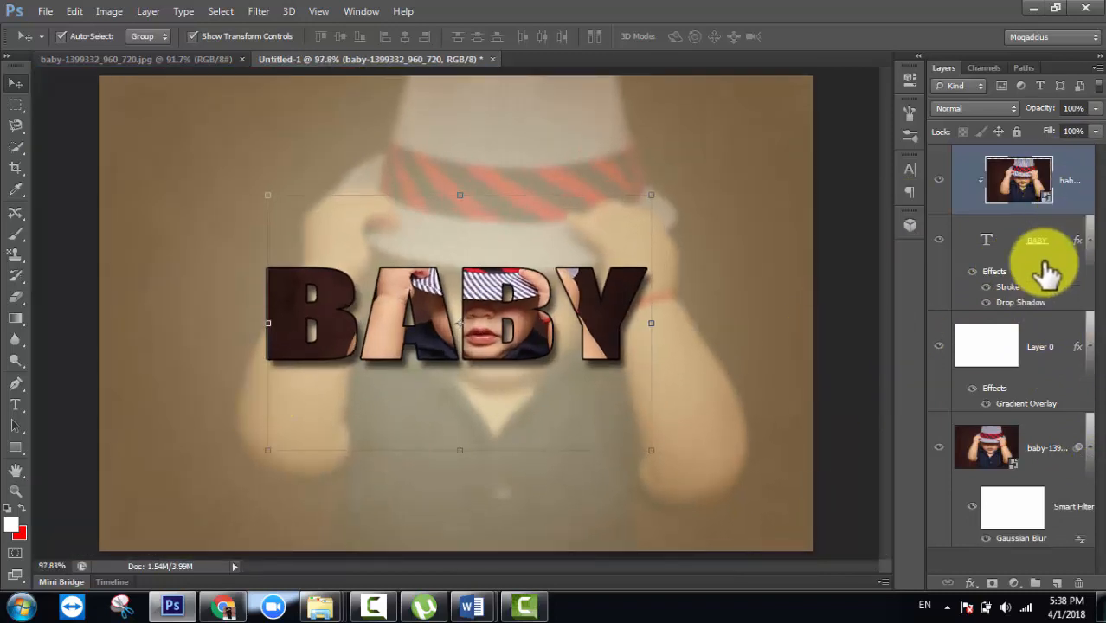
Step: Duplicate the BABY text layer together with its effects
{"action": "left_click", "coordinate": [1062, 243]}
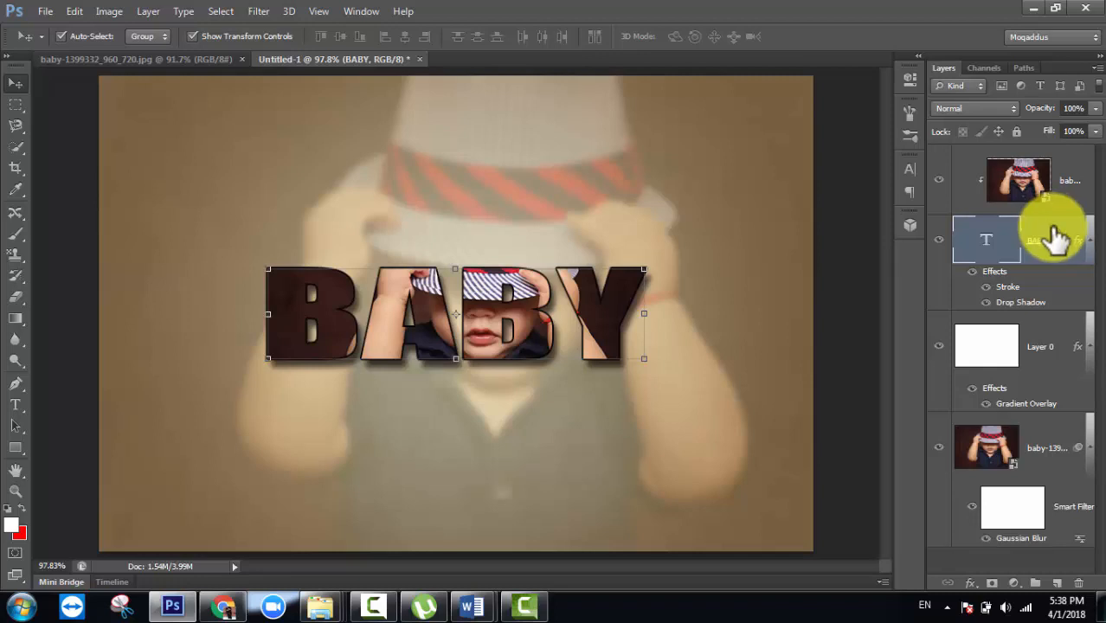
{"action": "left_click_drag", "start_coordinate": [1056, 235], "coordinate": [1057, 584]}
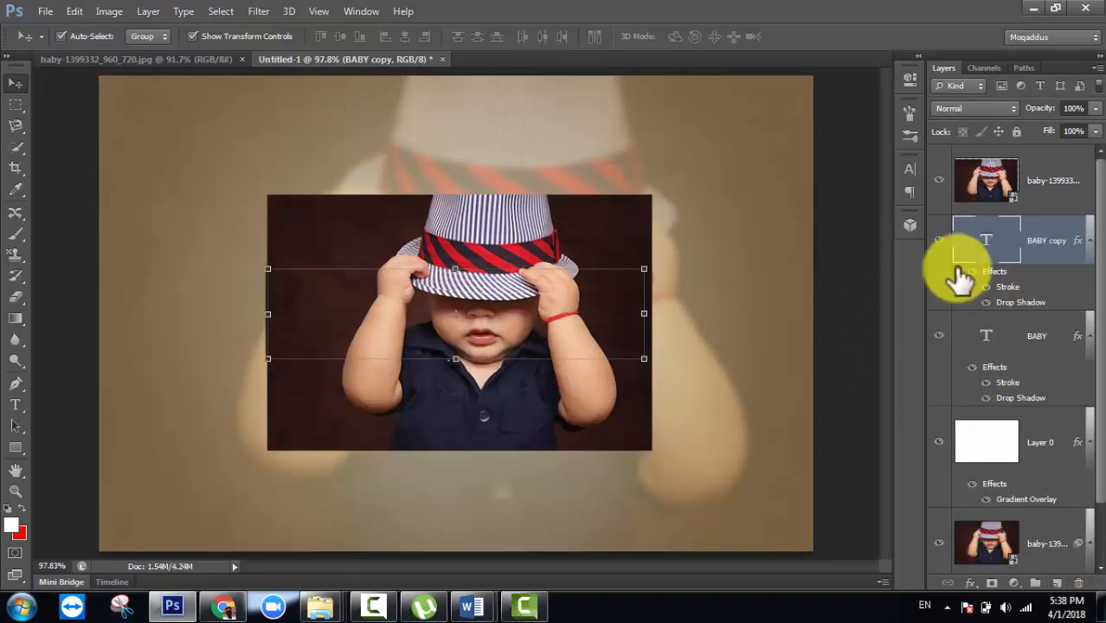
Step: Try moving the small baby photo beneath the BABY copy, clipping it to the original BABY layer and hiding that layer
{"action": "left_click_drag", "start_coordinate": [1079, 190], "coordinate": [1067, 289]}
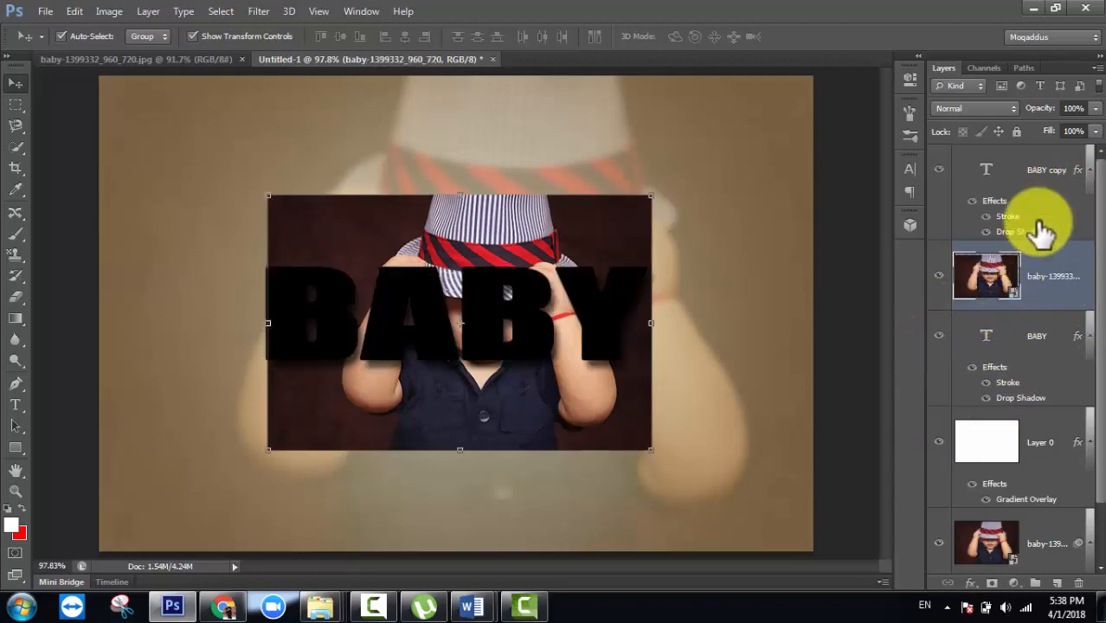
{"action": "right_click", "coordinate": [1060, 281]}
{"action": "left_click", "coordinate": [804, 295]}
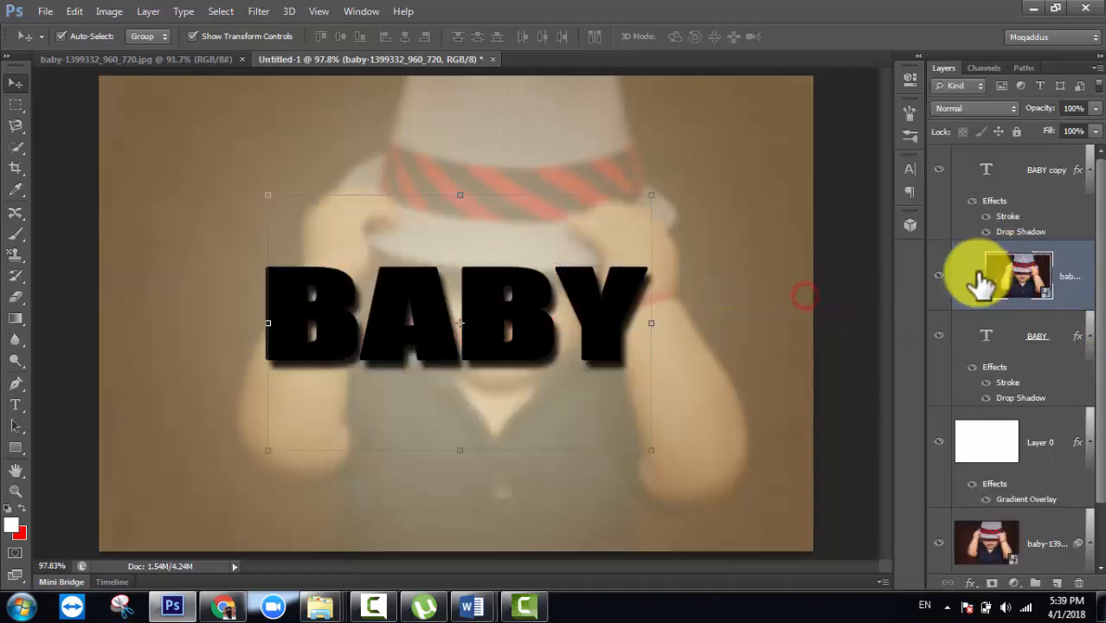
{"action": "left_click", "coordinate": [1052, 167]}
{"action": "left_click", "coordinate": [947, 335]}
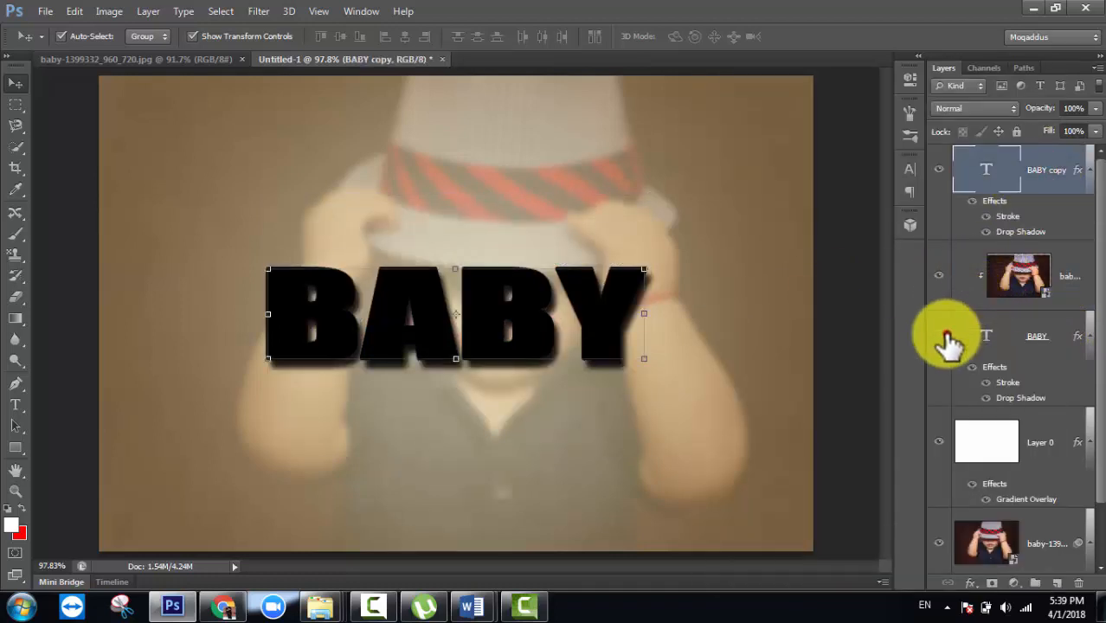
{"action": "scroll", "coordinate": [1042, 385], "scroll_direction": "down", "scroll_amount": 1}
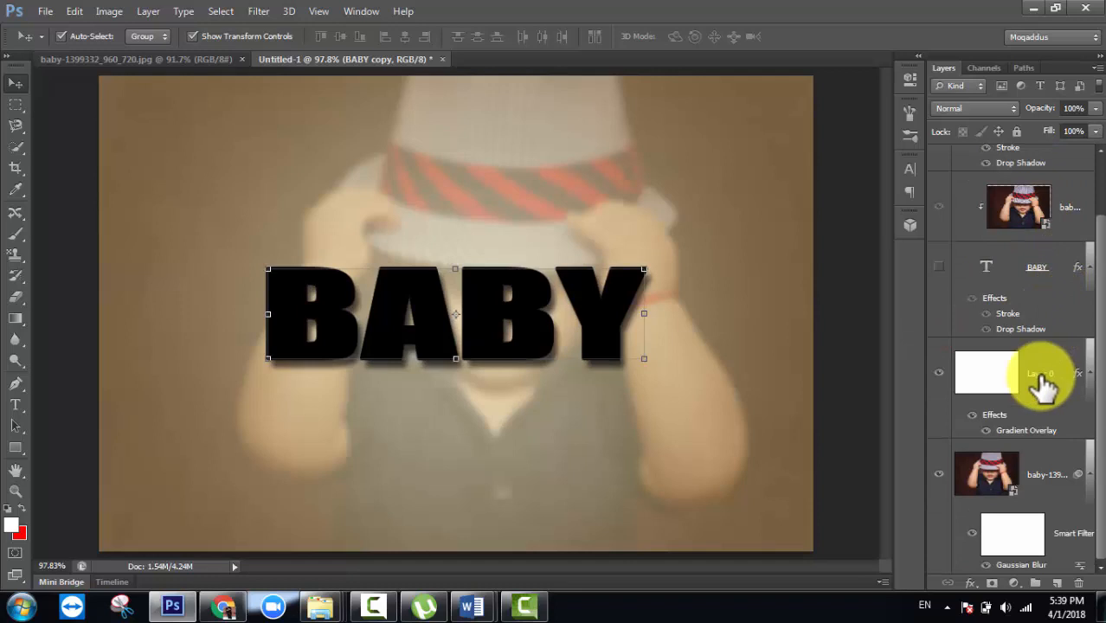
{"action": "scroll", "coordinate": [1042, 385], "scroll_direction": "up", "scroll_amount": 1}
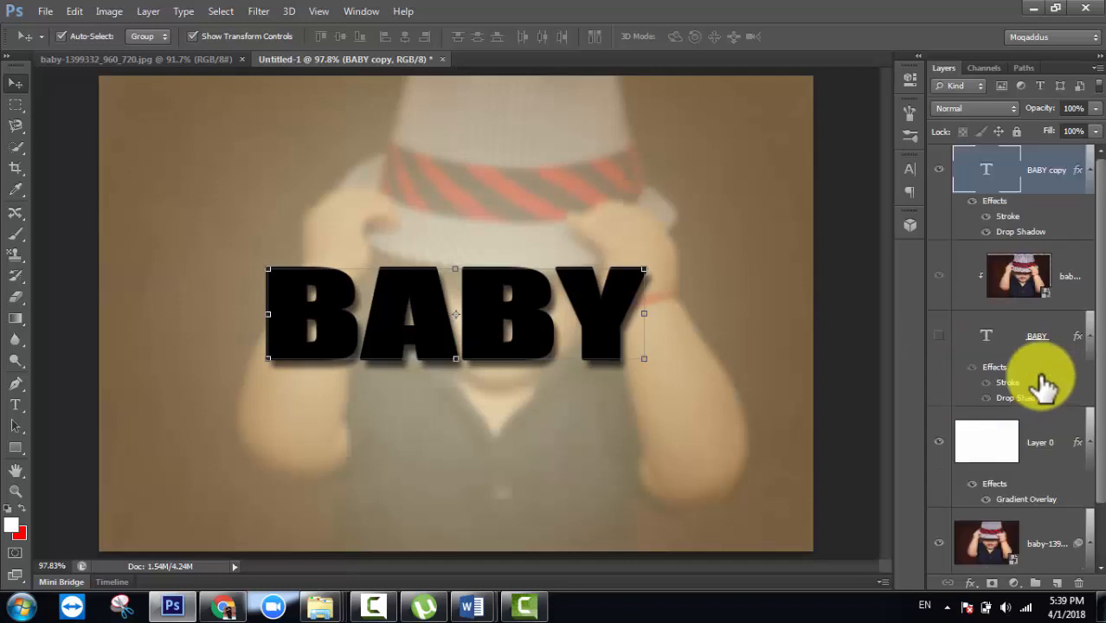
Step: Clip the small baby photo to the BABY copy layer directly beneath it and hide the original BABY text layer
{"action": "left_click", "coordinate": [1045, 171]}
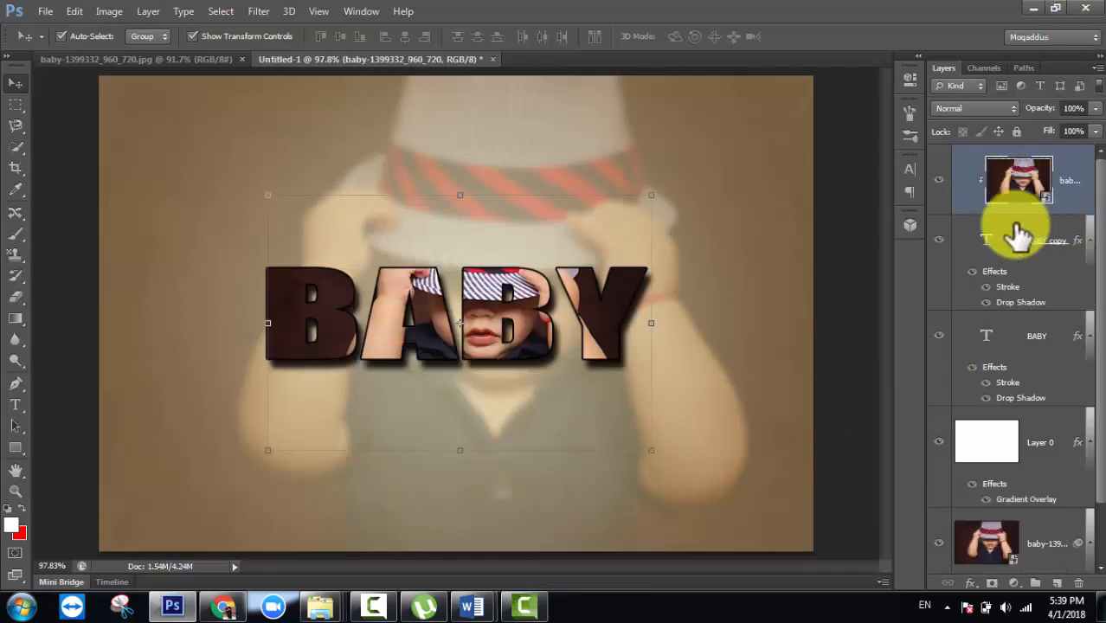
{"action": "left_click", "coordinate": [940, 336]}
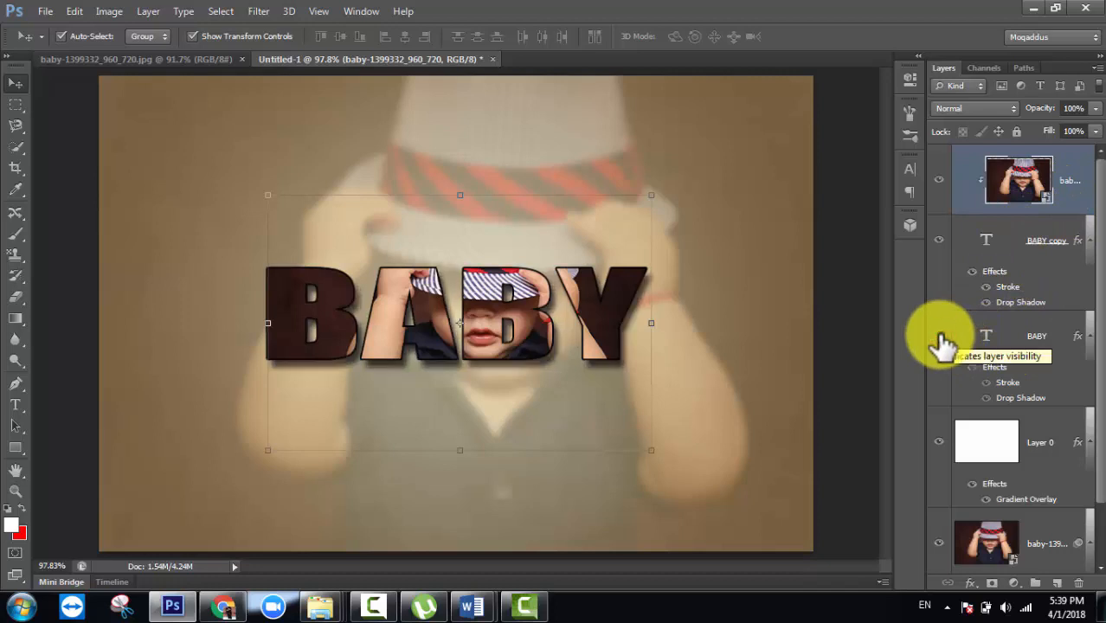
Step: Rasterize the type of the BABY copy layer
{"action": "left_click", "coordinate": [1025, 265]}
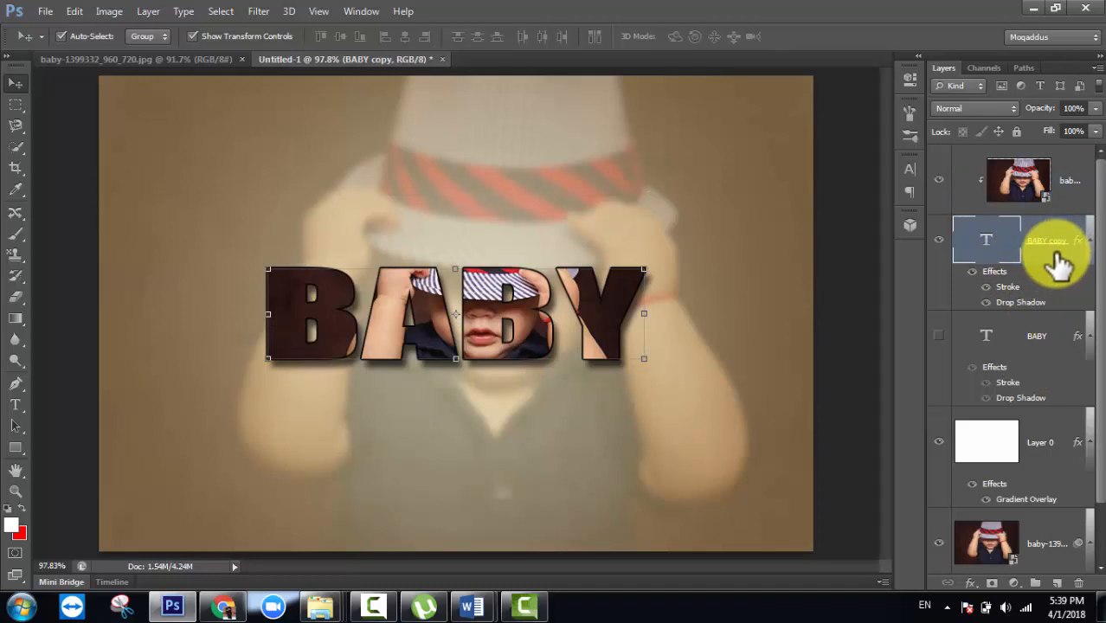
{"action": "right_click", "coordinate": [1059, 264]}
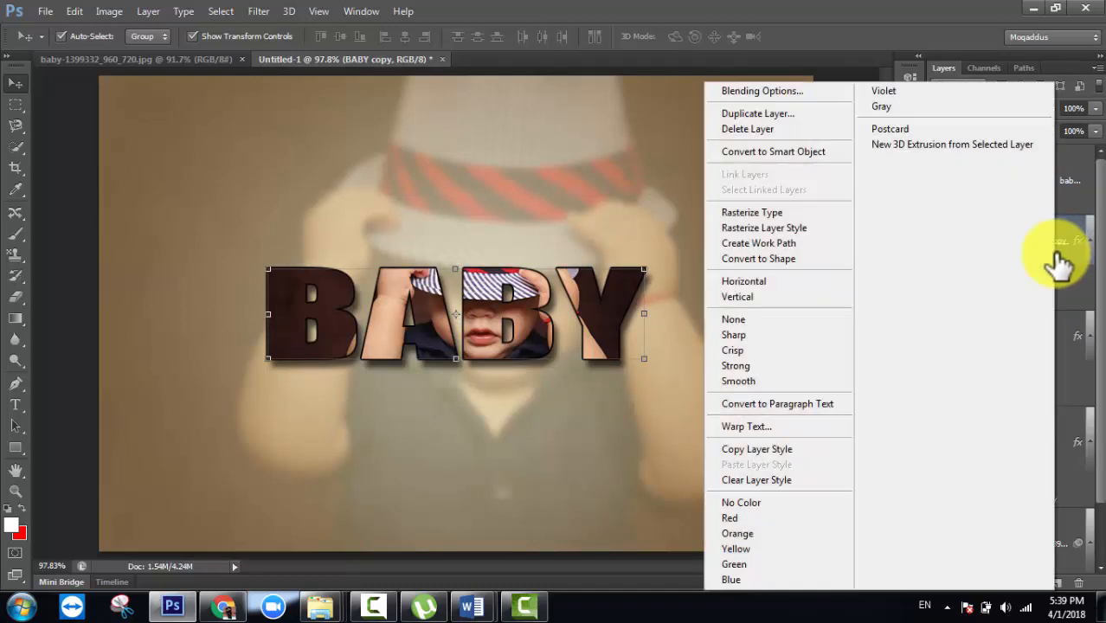
{"action": "left_click", "coordinate": [778, 212]}
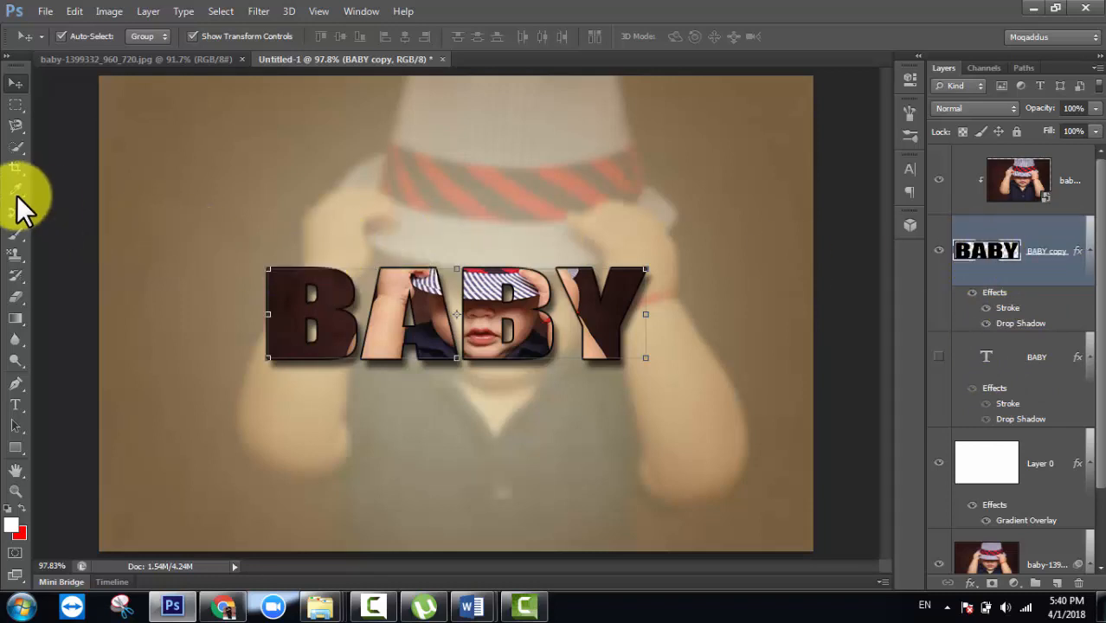
Step: Activate the Brush tool and set the foreground color to black (#000000)
{"action": "left_click", "coordinate": [13, 234]}
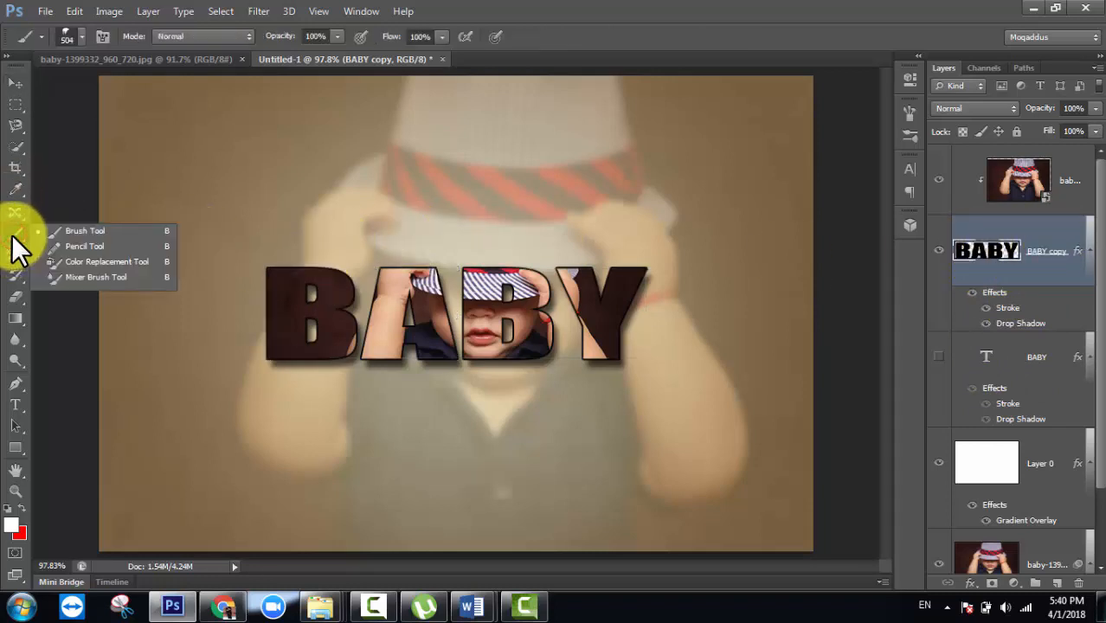
{"action": "left_click", "coordinate": [95, 229]}
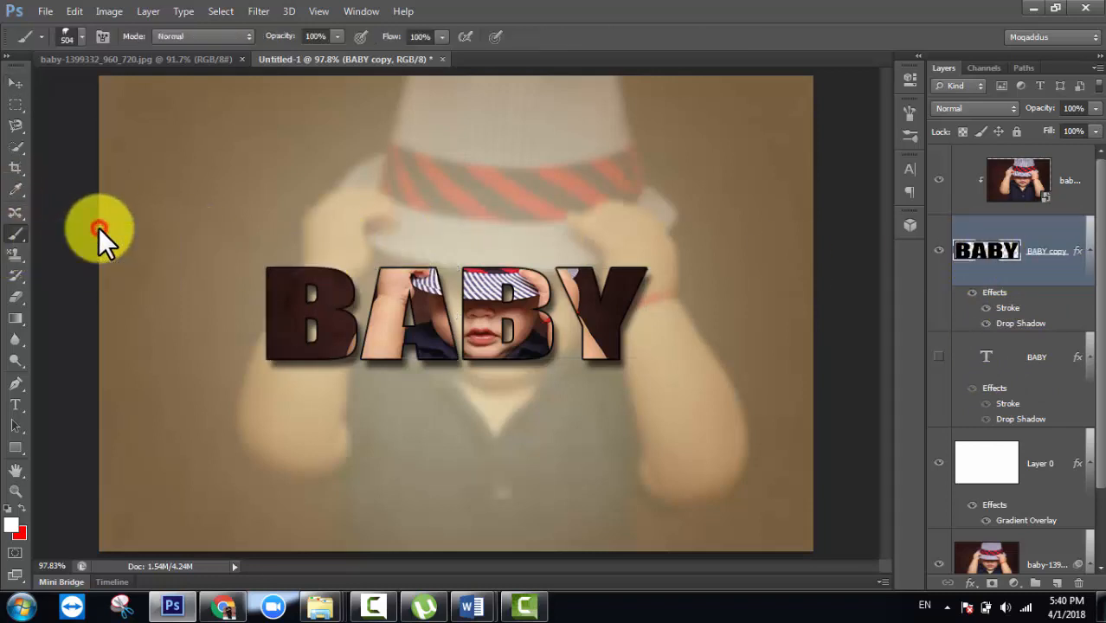
{"action": "left_click", "coordinate": [11, 525]}
{"action": "left_click_drag", "start_coordinate": [588, 335], "coordinate": [521, 412]}
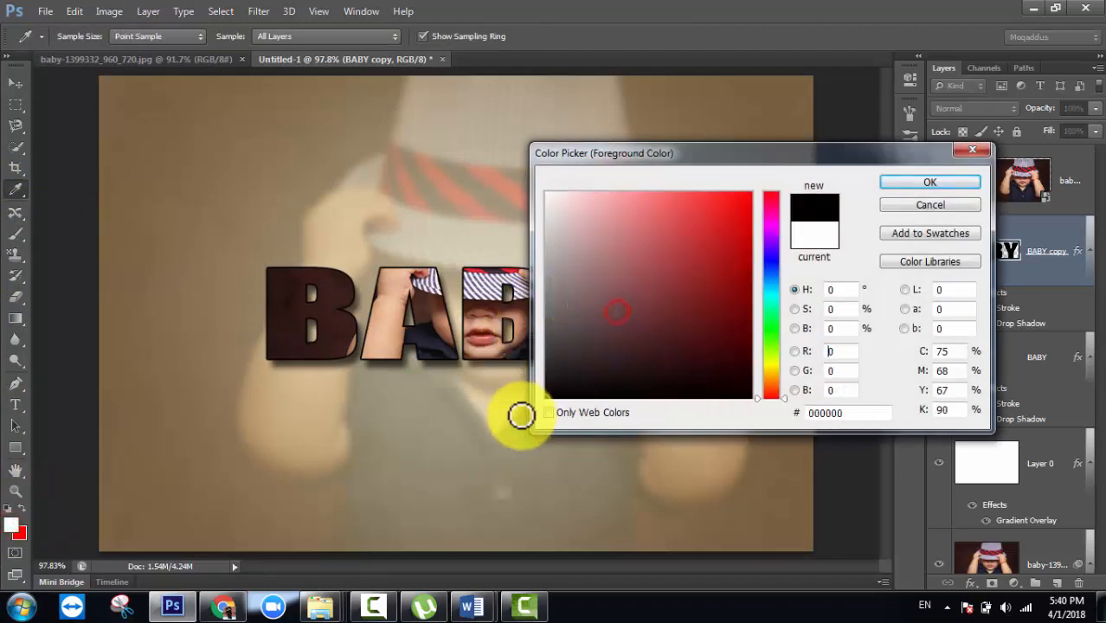
{"action": "left_click", "coordinate": [908, 183]}
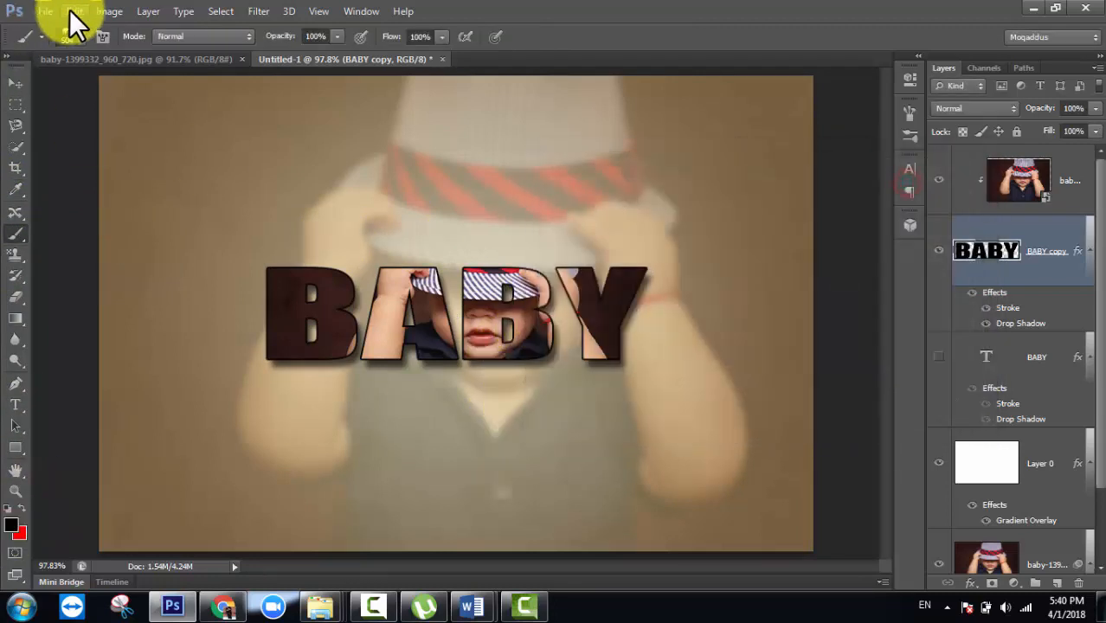
Step: Browse the brush presets and try to append the ._10_Cloud_Brushes_Promo set
{"action": "left_click", "coordinate": [78, 36]}
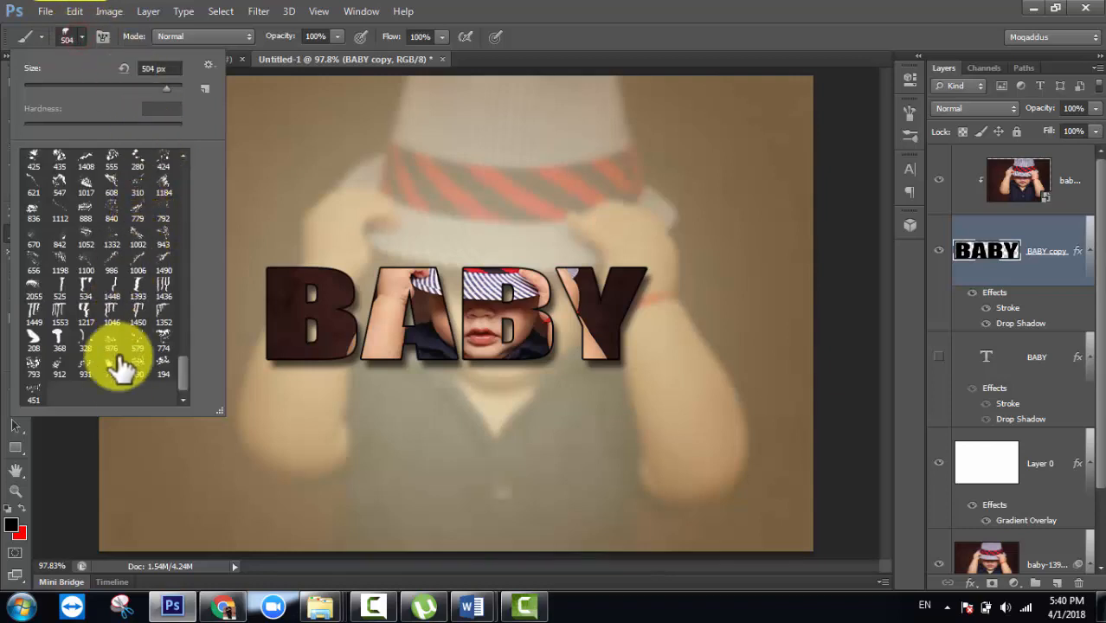
{"action": "scroll", "coordinate": [147, 331], "scroll_direction": "up", "scroll_amount": 3}
{"action": "scroll", "coordinate": [151, 290], "scroll_direction": "up", "scroll_amount": 3}
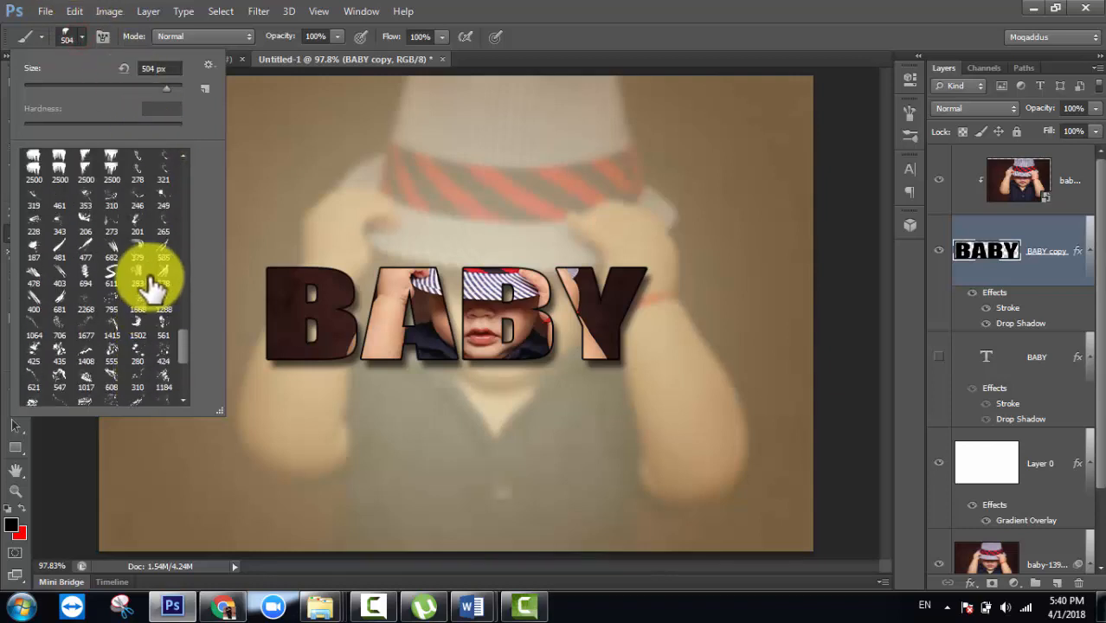
{"action": "mouse_move", "coordinate": [187, 328]}
{"action": "left_mouse_down"}
{"action": "mouse_move", "coordinate": [198, 177]}
{"action": "mouse_move", "coordinate": [198, 376]}
{"action": "left_mouse_up"}
{"action": "left_click", "coordinate": [208, 67]}
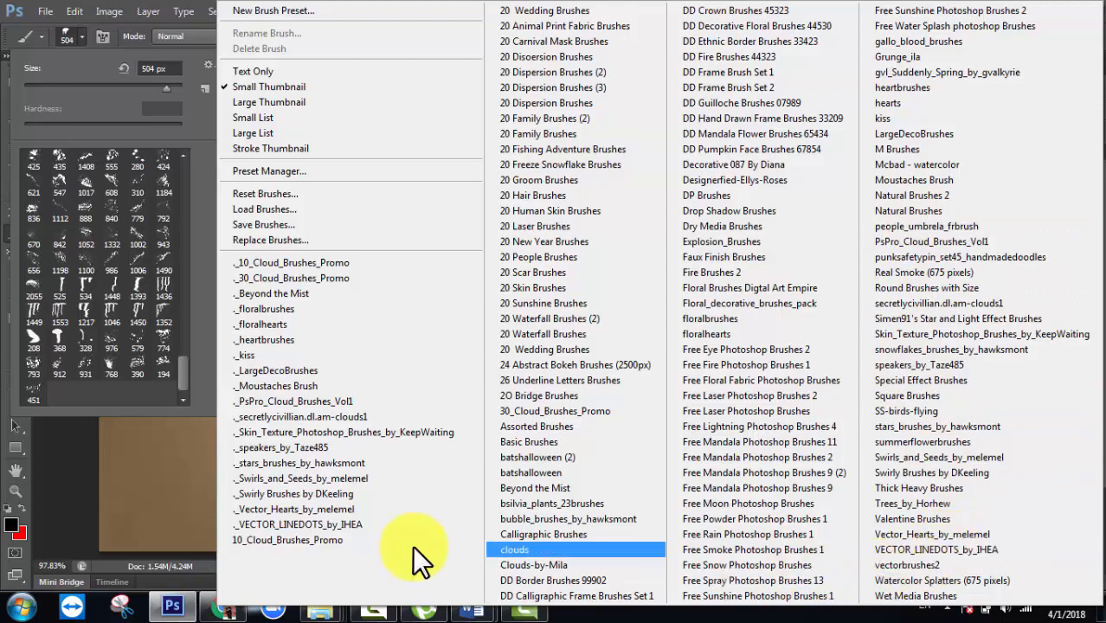
{"action": "left_click", "coordinate": [362, 265]}
{"action": "left_click", "coordinate": [629, 239]}
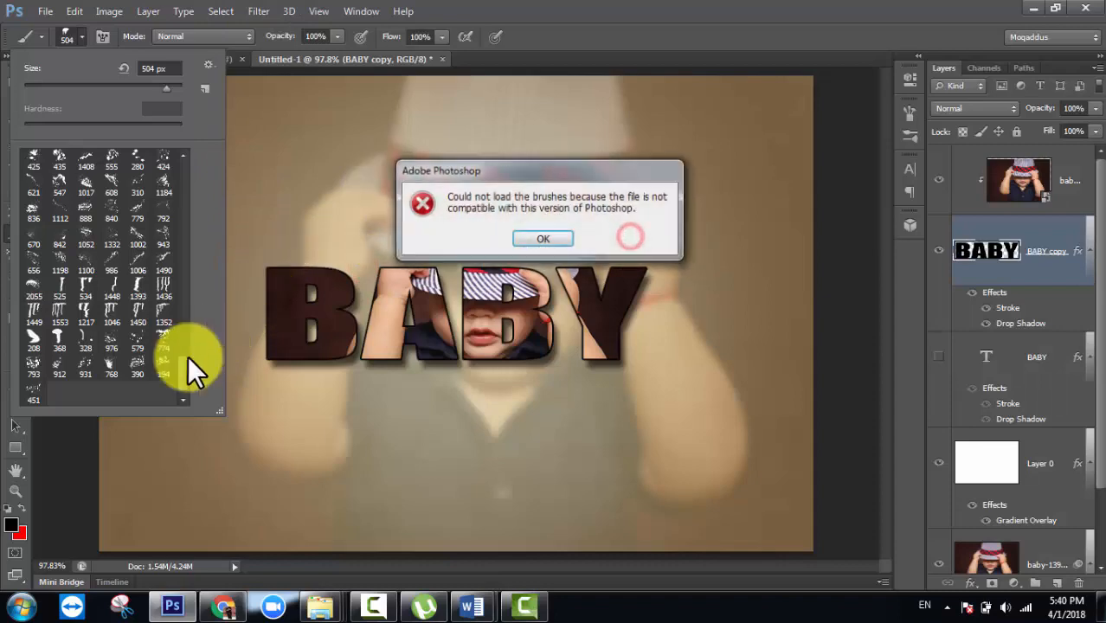
{"action": "left_click", "coordinate": [600, 273]}
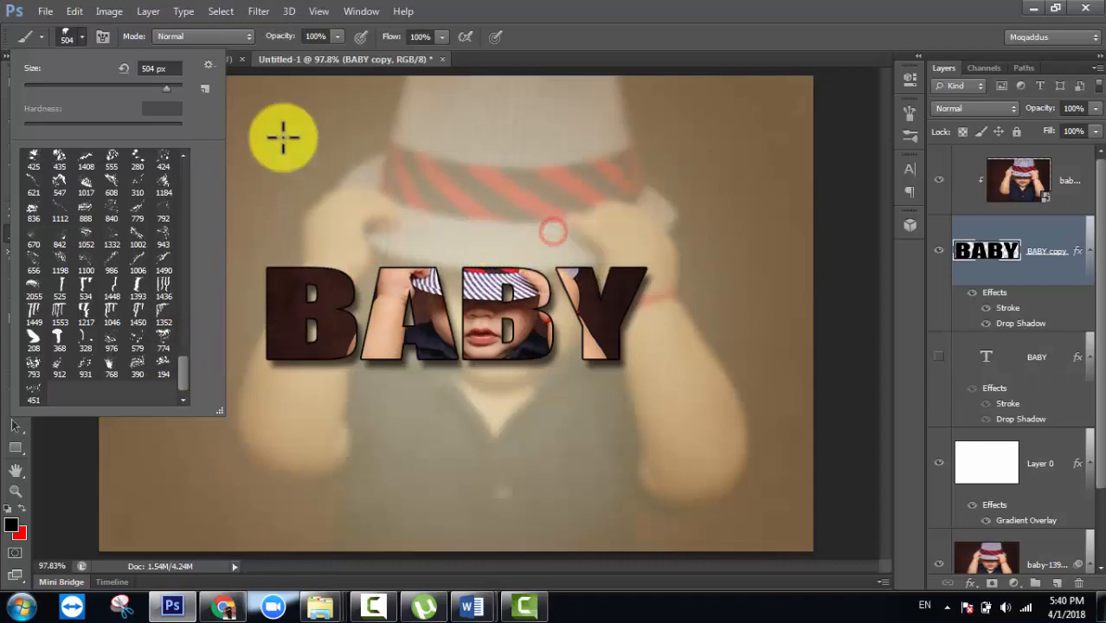
Step: Append the bsilvia_plants_23brushes set to the brush presets and browse the added brushes
{"action": "left_click", "coordinate": [209, 65]}
{"action": "left_click", "coordinate": [532, 504]}
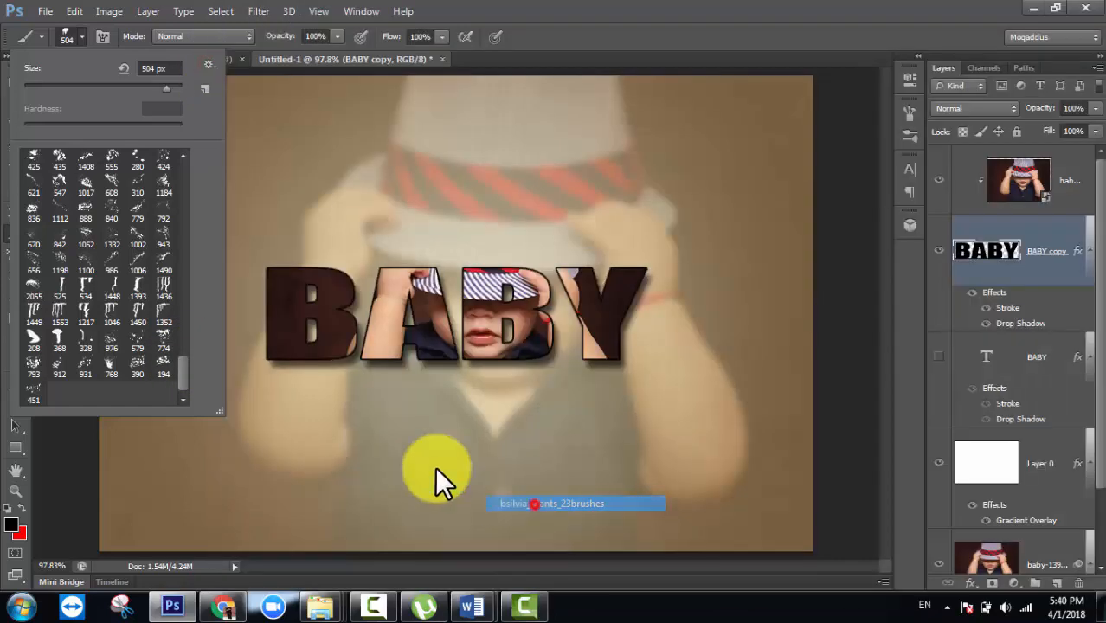
{"action": "left_click", "coordinate": [629, 239]}
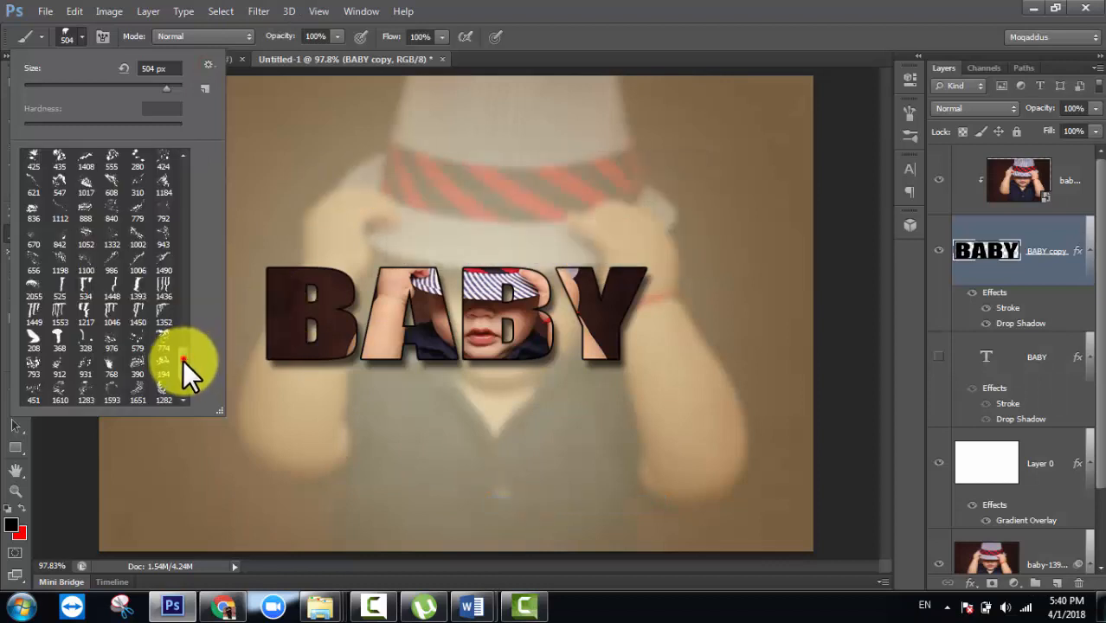
{"action": "scroll", "coordinate": [184, 370], "scroll_direction": "down", "scroll_amount": 3}
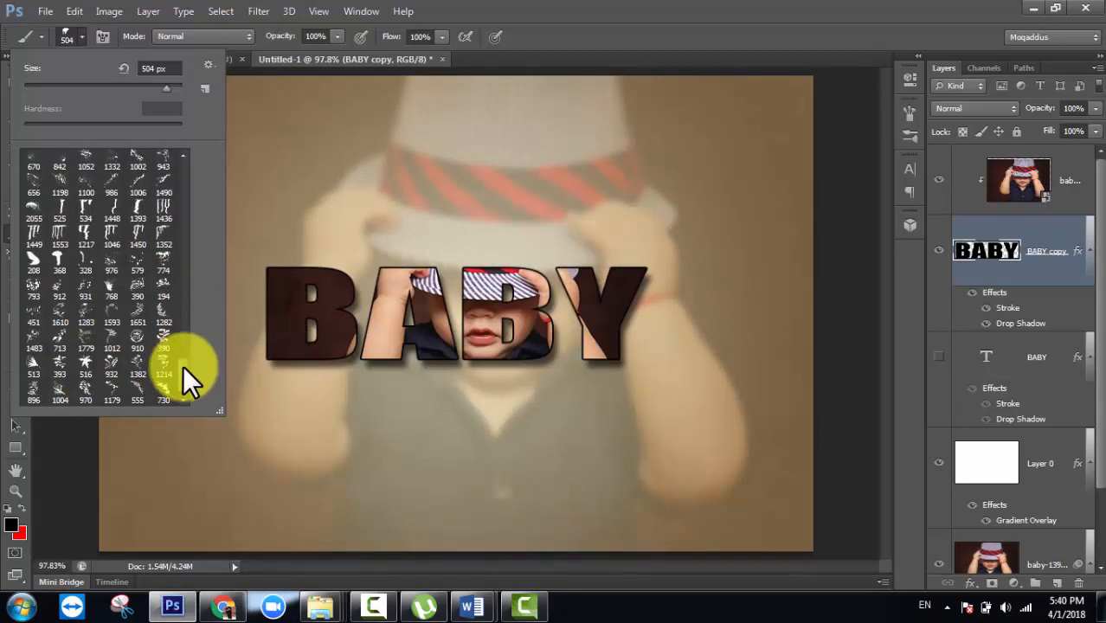
Step: Choose the 986 splatter brush preset and set its size to 370 px
{"action": "scroll", "coordinate": [187, 364], "scroll_direction": "up", "scroll_amount": 2}
{"action": "scroll", "coordinate": [187, 368], "scroll_direction": "up", "scroll_amount": 1}
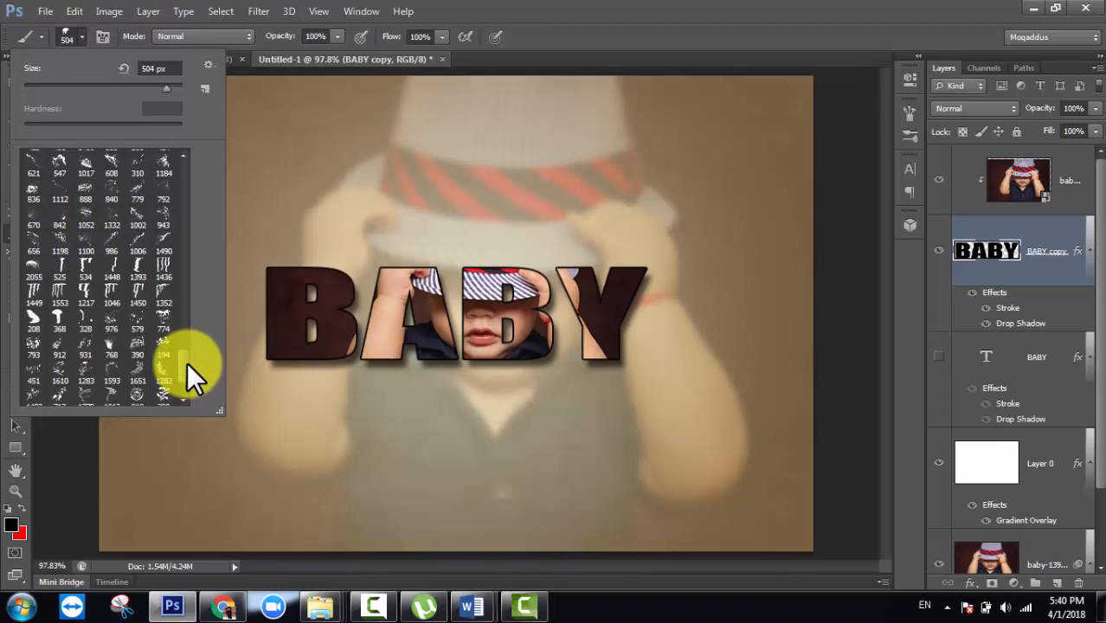
{"action": "left_click", "coordinate": [112, 248]}
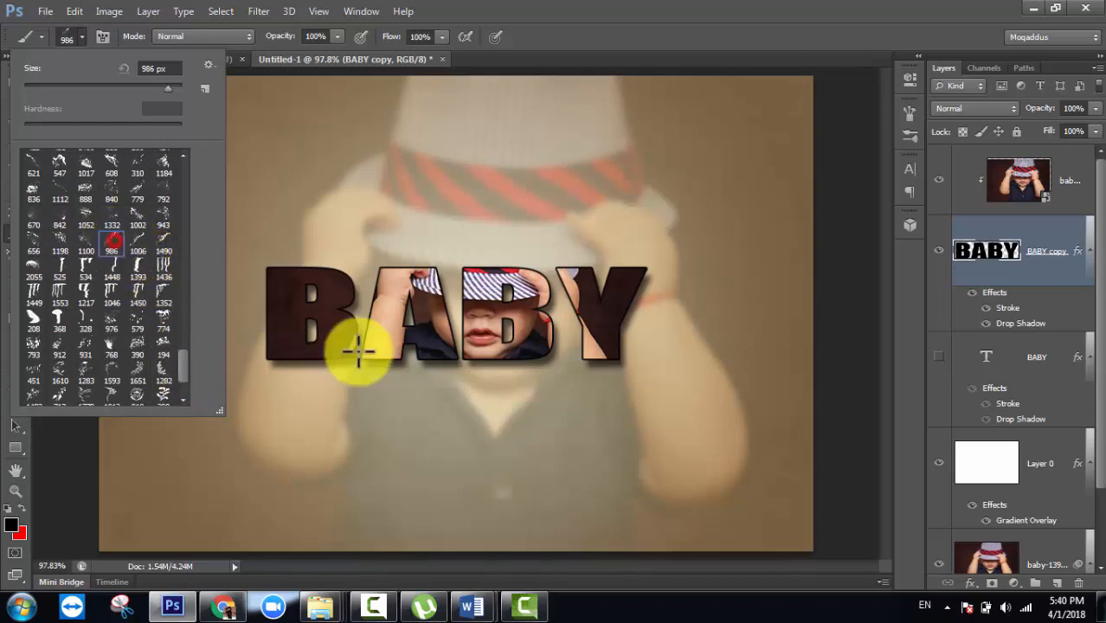
{"action": "left_click", "coordinate": [156, 85]}
{"action": "left_click", "coordinate": [578, 52]}
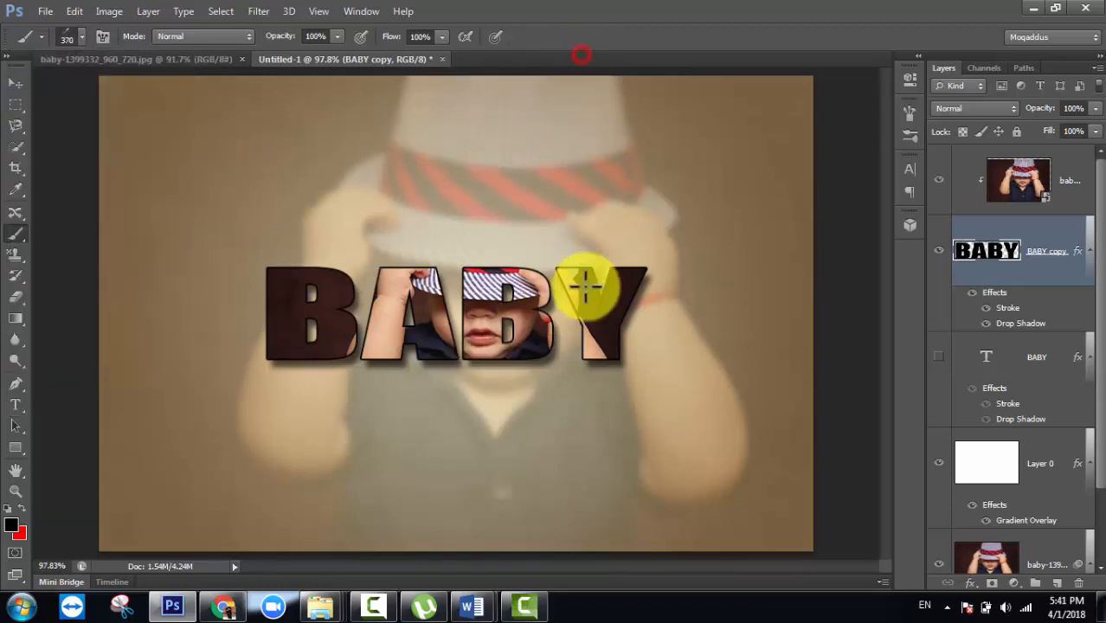
Step: Enlarge the splatter brush to 432 px, try stamping it over the Y and near the canvas's upper edge, and undo both stamps
{"action": "left_click", "coordinate": [82, 37]}
{"action": "left_click_drag", "start_coordinate": [154, 93], "coordinate": [161, 85]}
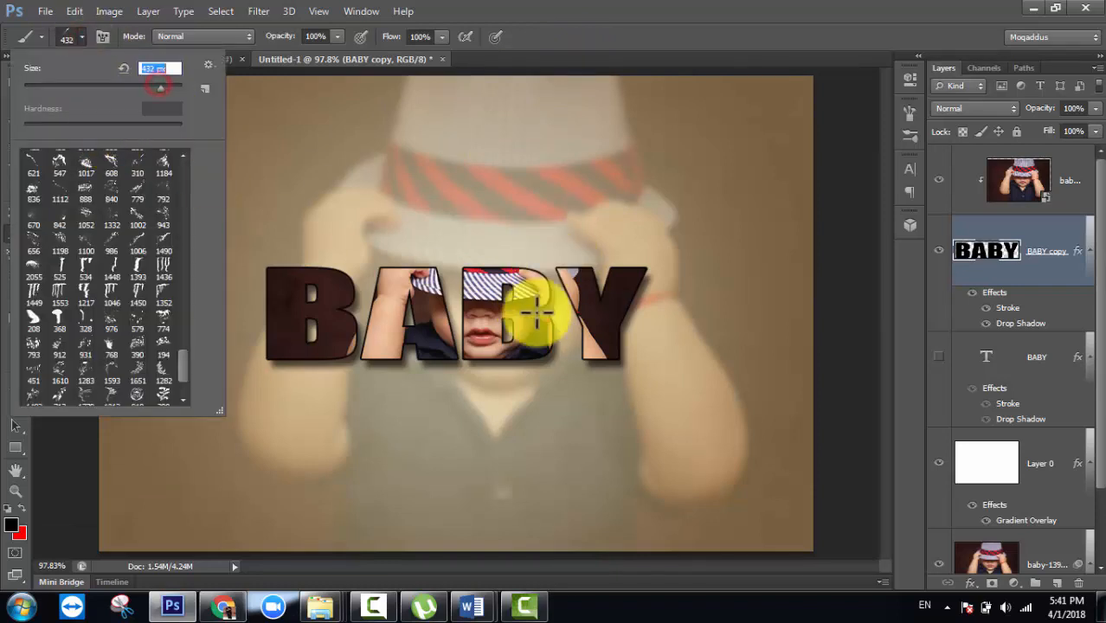
{"action": "left_click", "coordinate": [640, 262]}
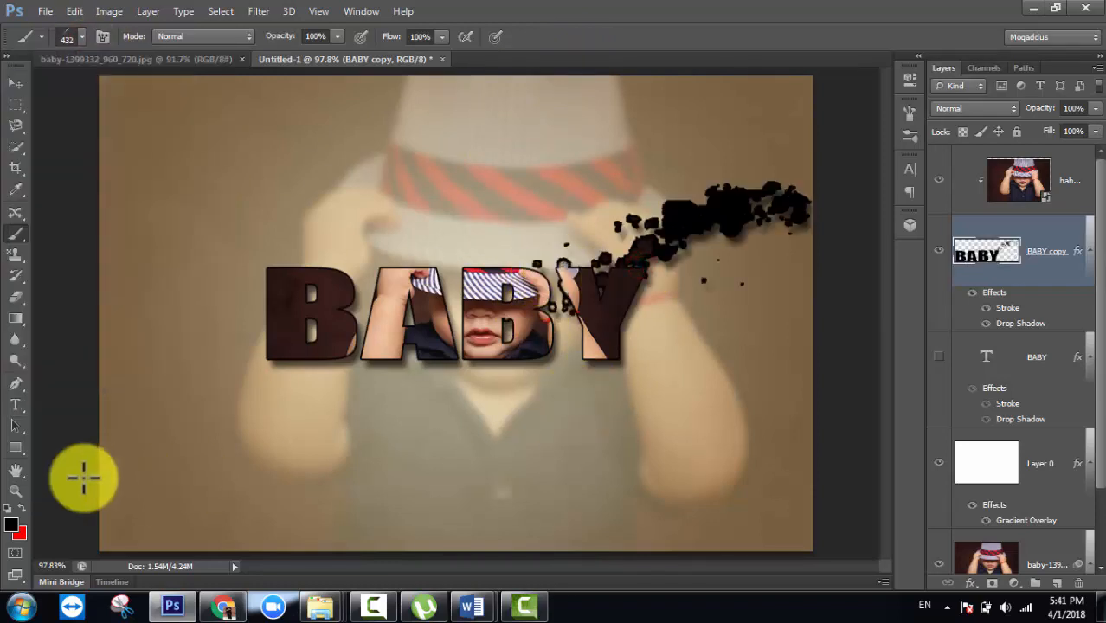
{"action": "key", "text": "ctrl+z"}
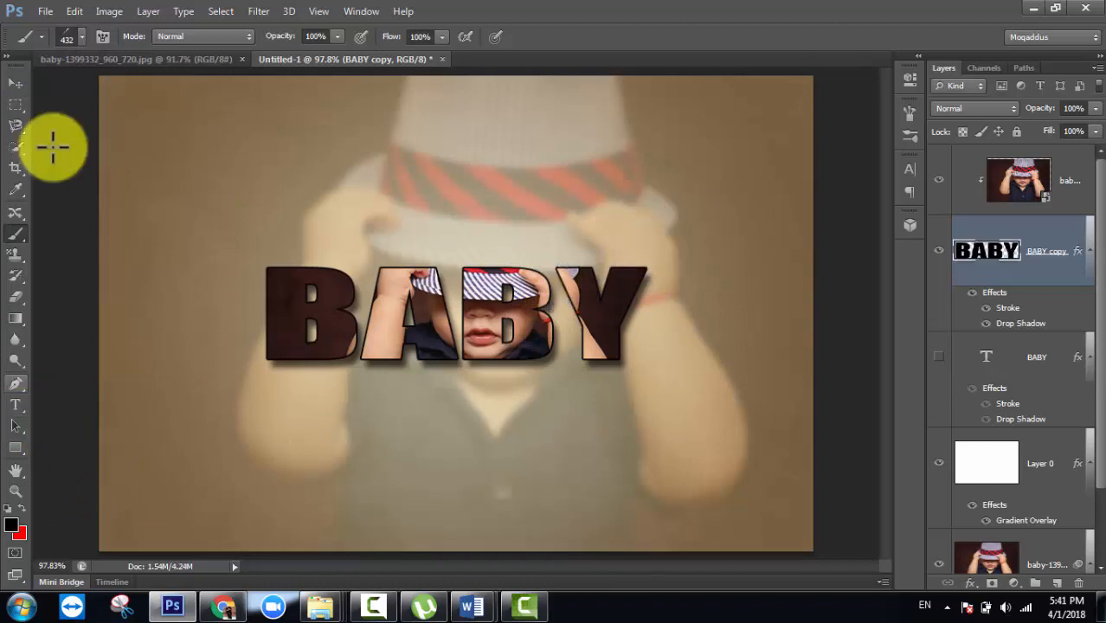
{"action": "left_click", "coordinate": [82, 36]}
{"action": "left_click", "coordinate": [285, 121]}
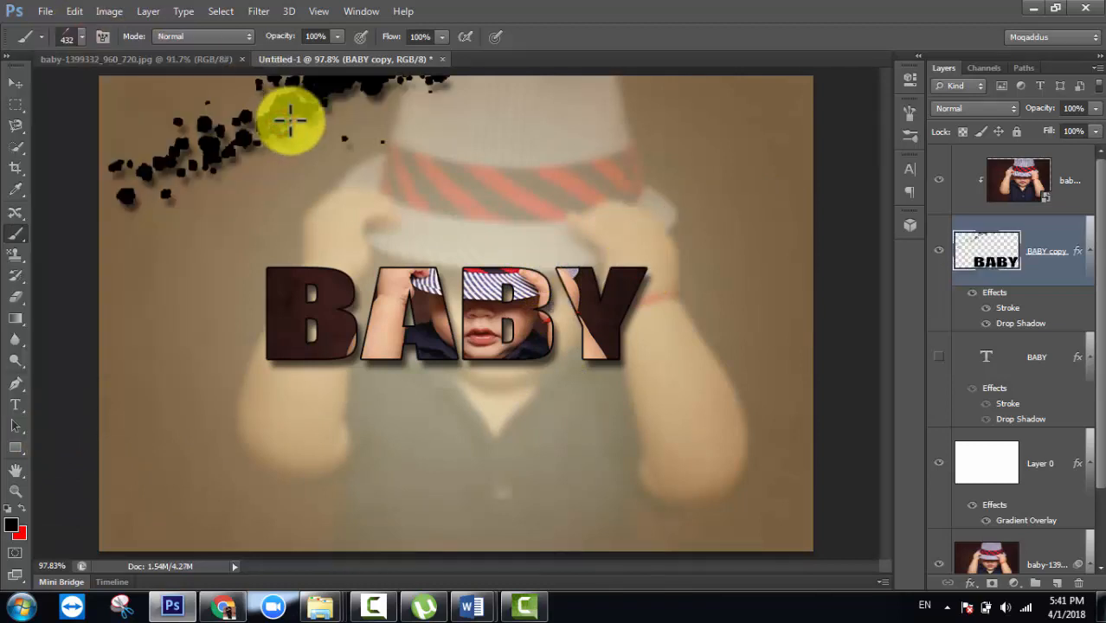
{"action": "key", "text": "ctrl+z"}
Step: Reduce the splatter brush to 339 px, try one stamp over the top of the Y, and undo it
{"action": "right_click", "coordinate": [419, 170]}
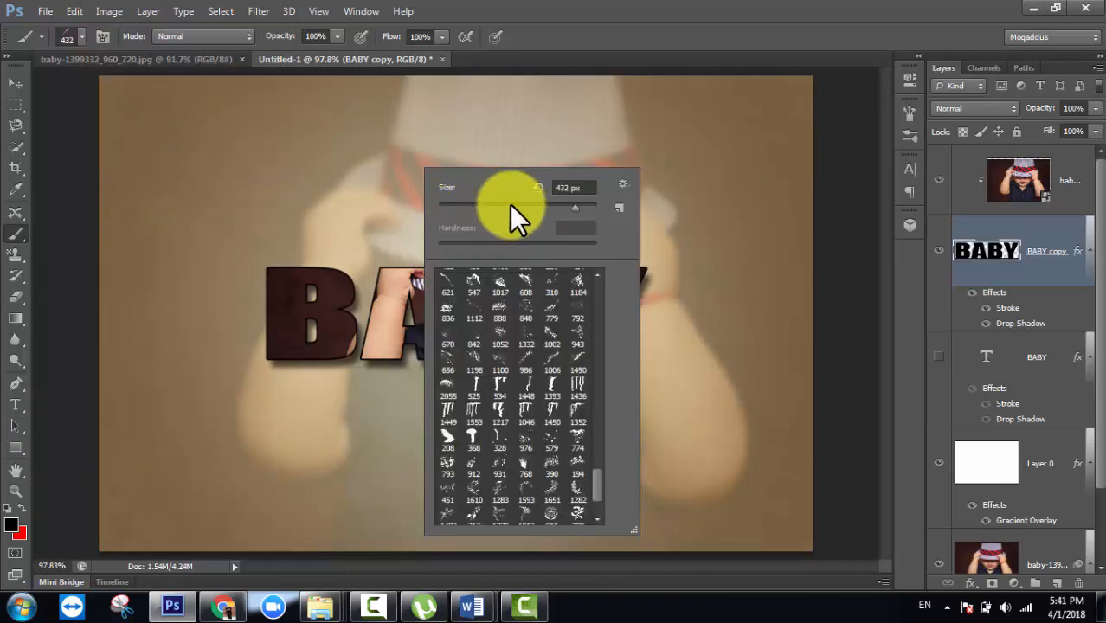
{"action": "left_click", "coordinate": [567, 207]}
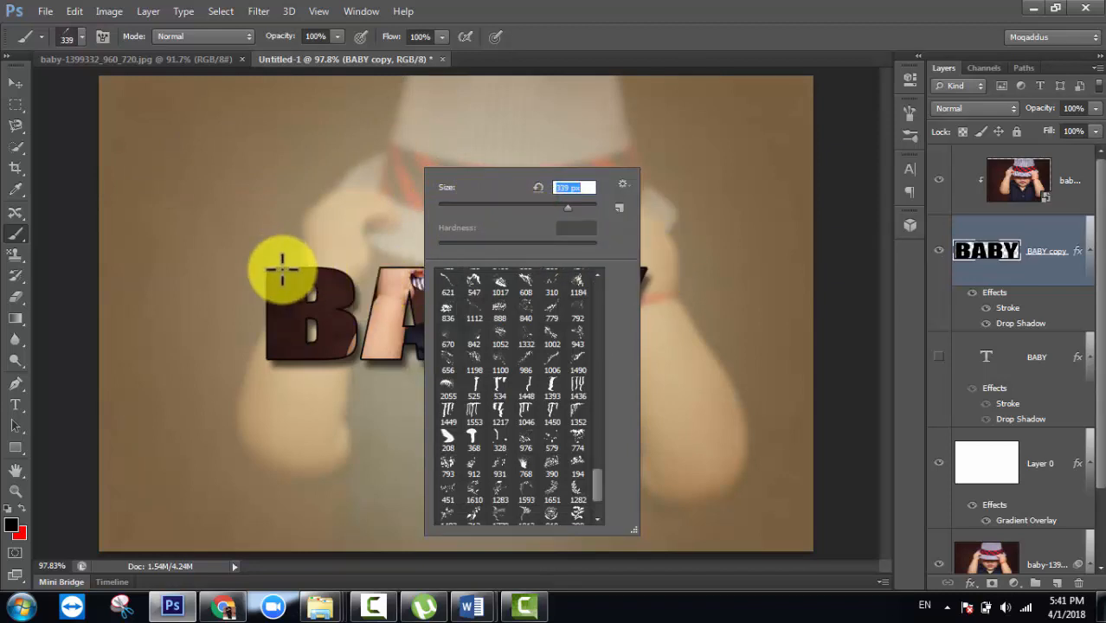
{"action": "left_click", "coordinate": [642, 45]}
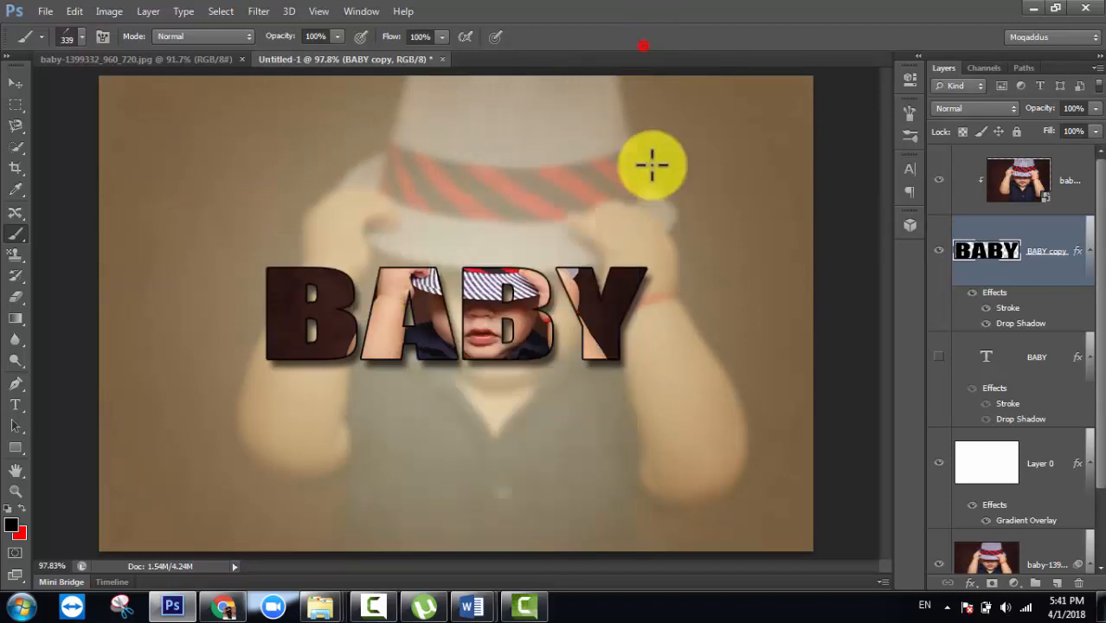
{"action": "left_click", "coordinate": [634, 260]}
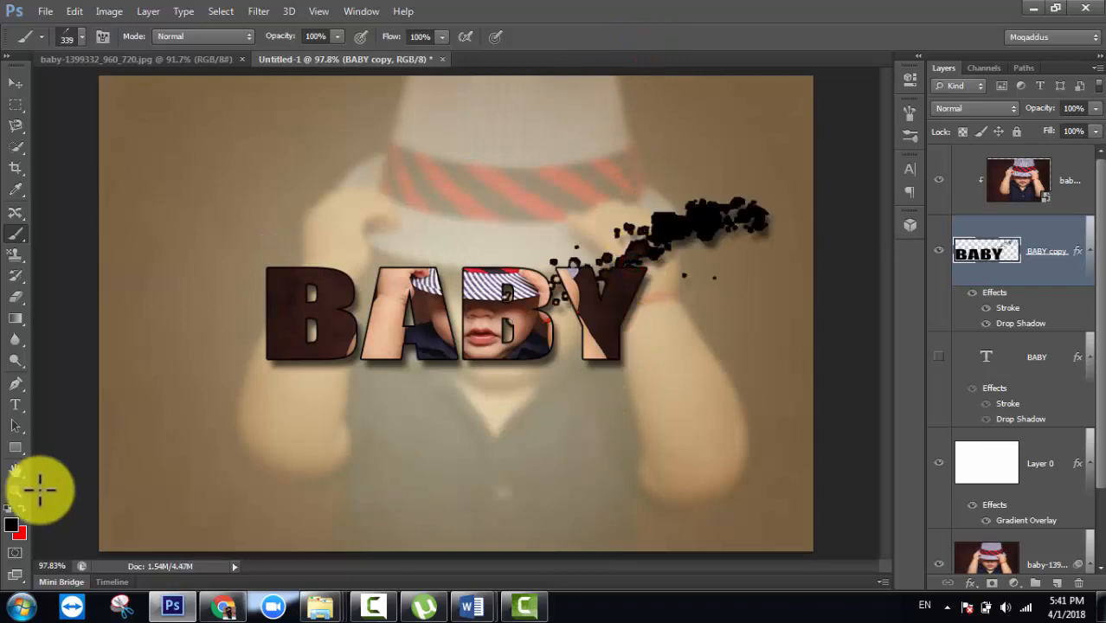
{"action": "key", "text": "ctrl+z"}
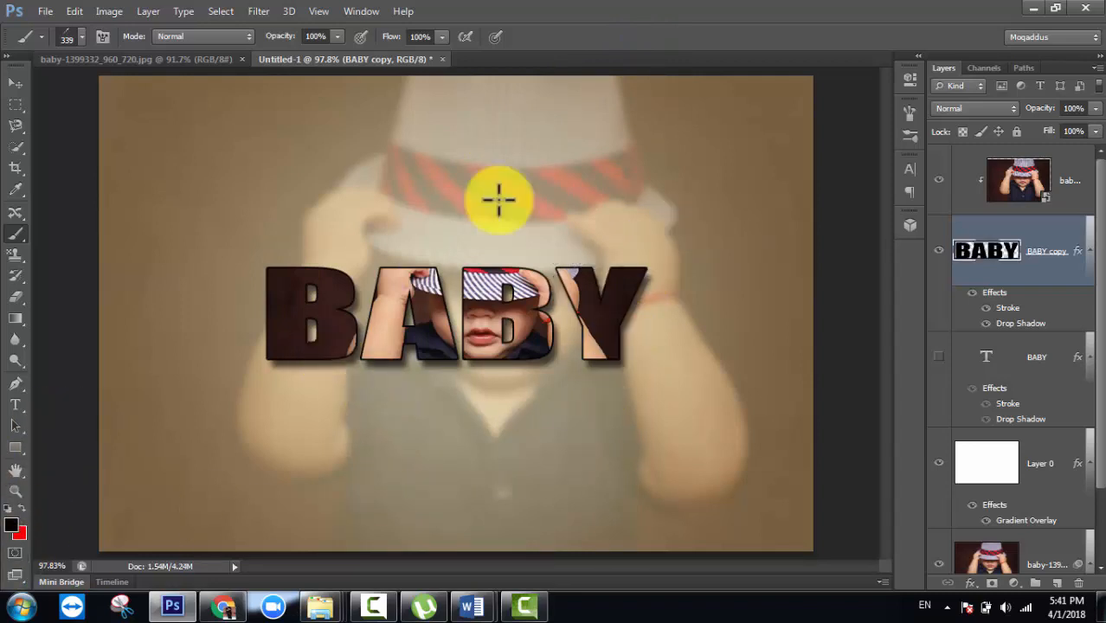
Step: Set the splatter brush to 137 px and stamp it at the Y's upper-right corner and the first B's lower-left corner
{"action": "right_click", "coordinate": [588, 99]}
{"action": "left_click", "coordinate": [699, 110]}
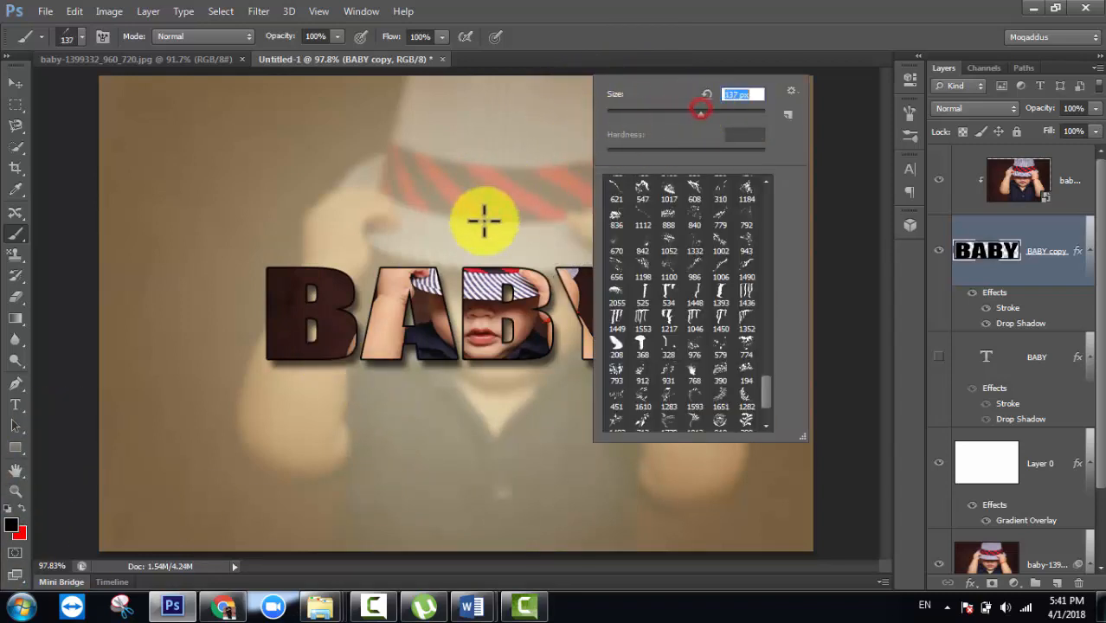
{"action": "left_click", "coordinate": [563, 45]}
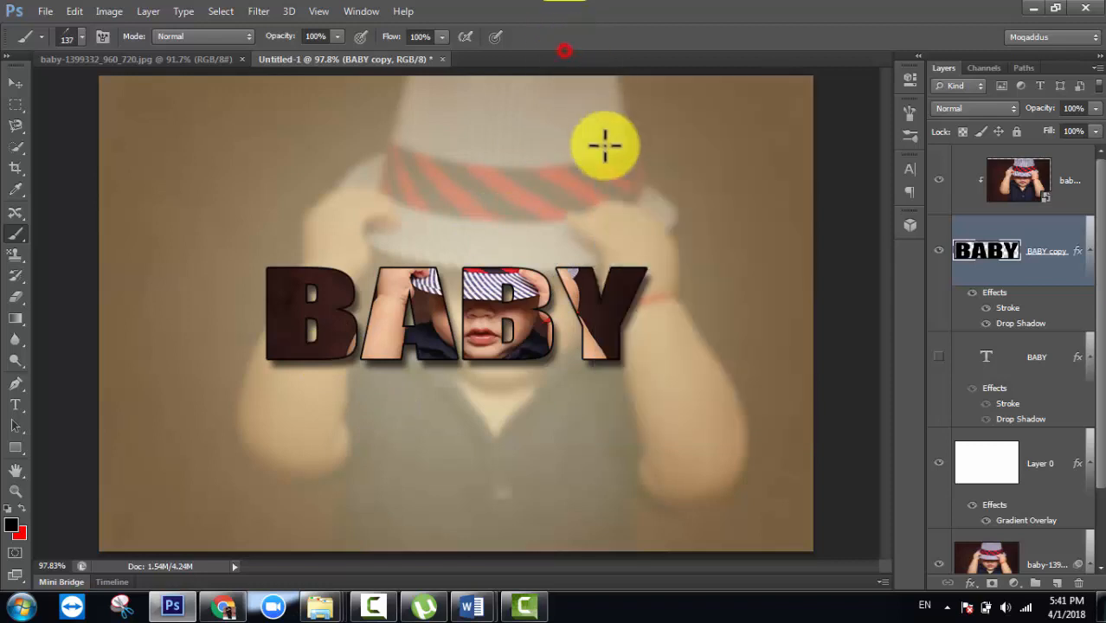
{"action": "left_click", "coordinate": [639, 266]}
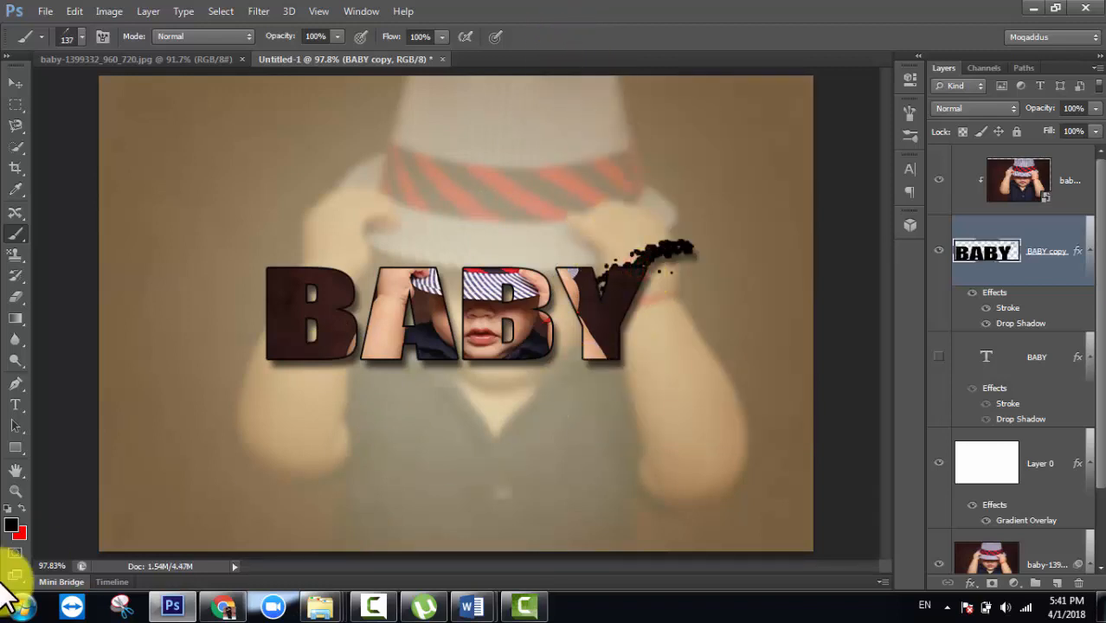
{"action": "left_click", "coordinate": [259, 367]}
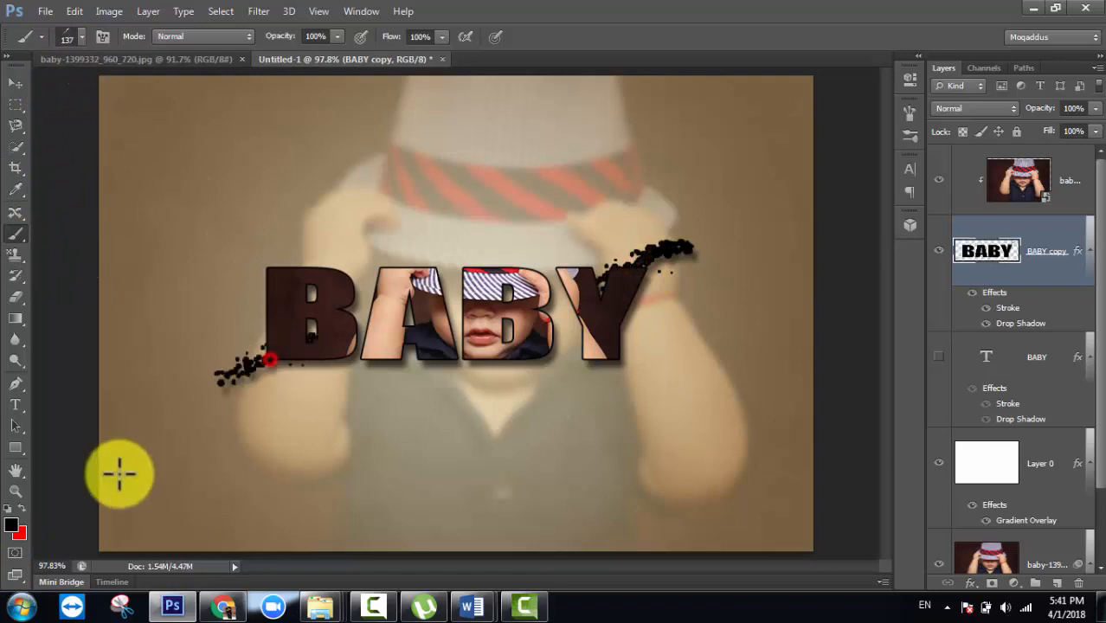
Step: Choose the 1017 splatter brush preset, try stamping it on the A at its original size, and undo the stamp
{"action": "left_click", "coordinate": [81, 37]}
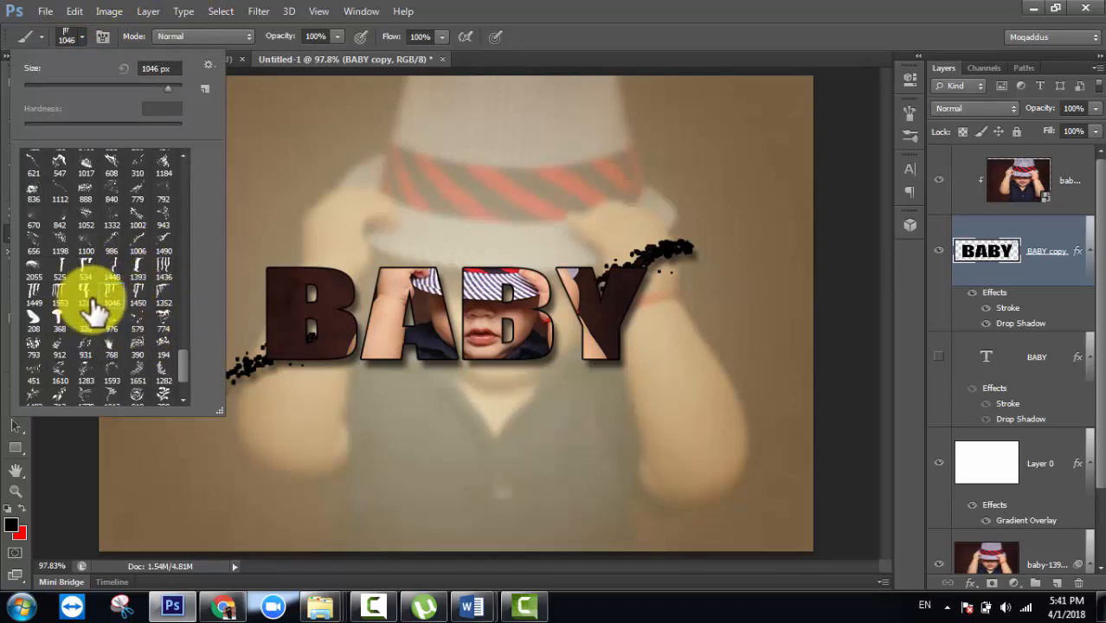
{"action": "scroll", "coordinate": [162, 223], "scroll_direction": "up", "scroll_amount": 1}
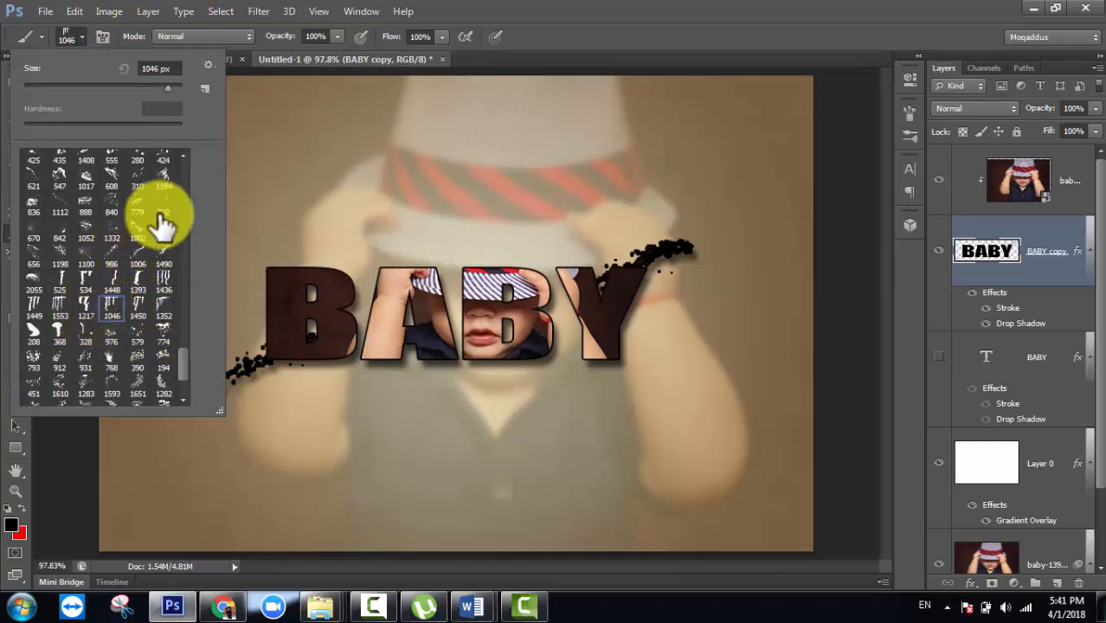
{"action": "left_click", "coordinate": [90, 184]}
{"action": "left_click", "coordinate": [420, 268]}
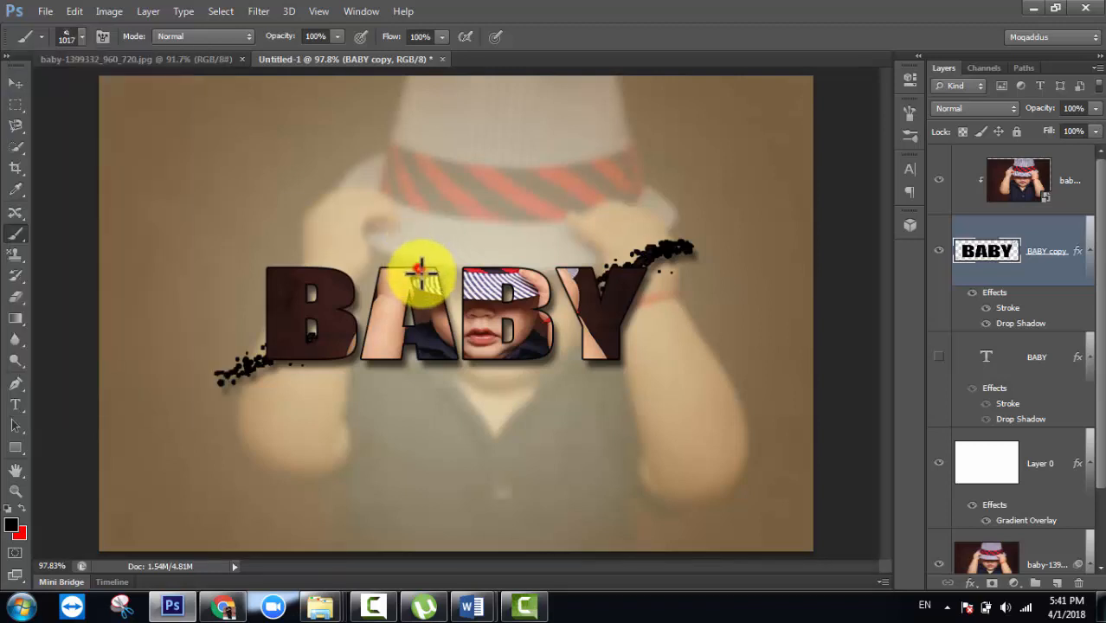
{"action": "left_click", "coordinate": [434, 285]}
{"action": "key", "text": "ctrl+z"}
Step: Reduce the brush size to 139 px and stamp splatter along the top of the first B
{"action": "right_click", "coordinate": [571, 138]}
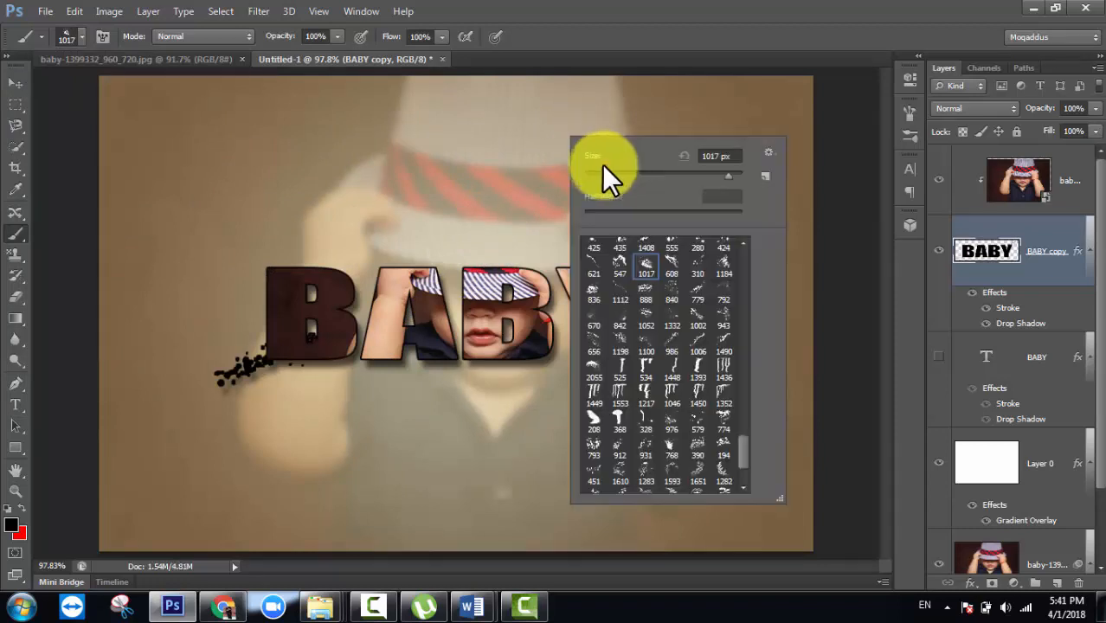
{"action": "left_click", "coordinate": [408, 272]}
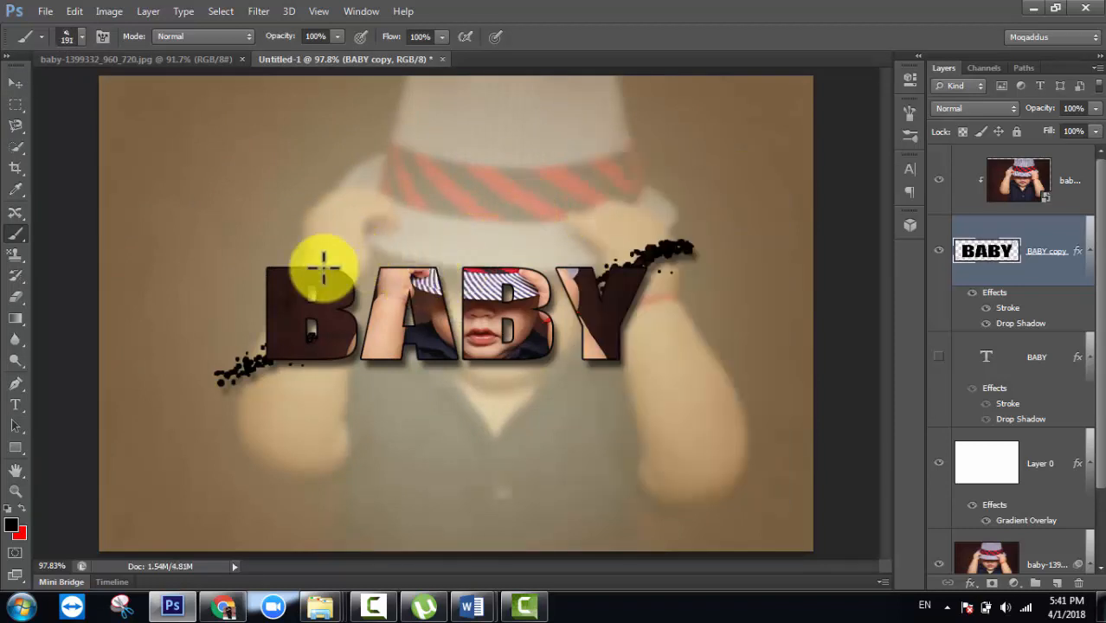
{"action": "right_click", "coordinate": [367, 219]}
{"action": "left_click_drag", "start_coordinate": [481, 259], "coordinate": [475, 258]}
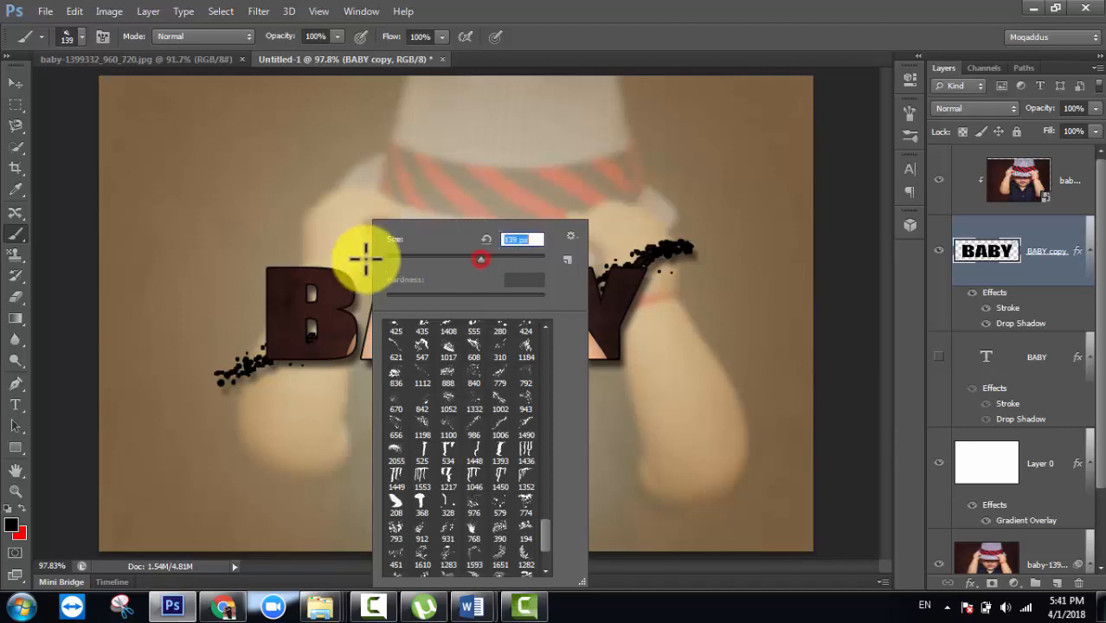
{"action": "left_click", "coordinate": [327, 261]}
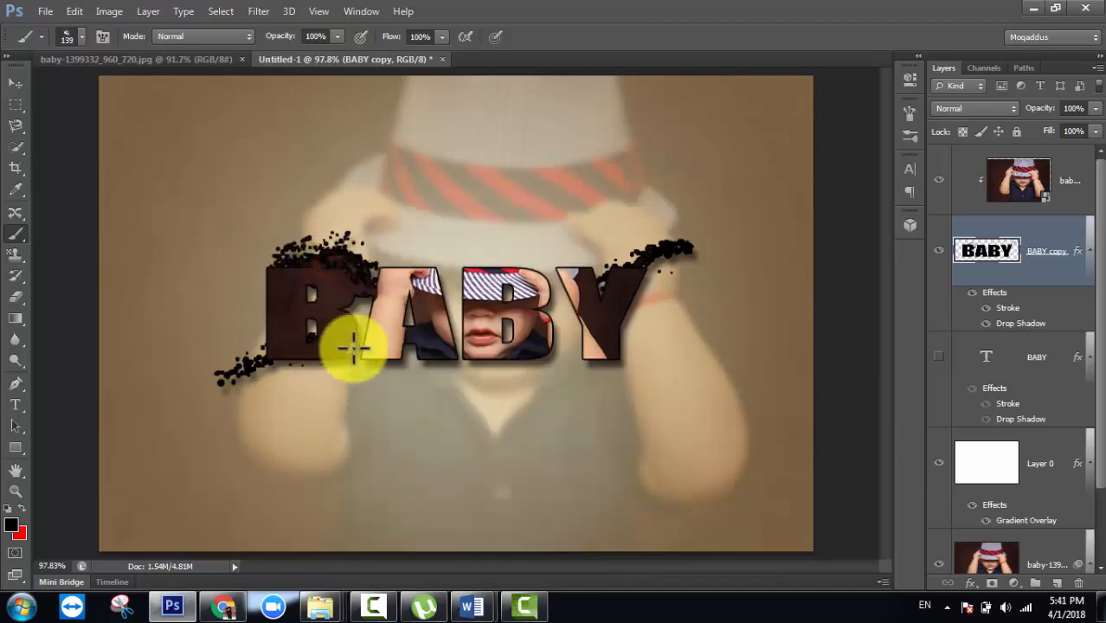
Step: Choose the 1448 drip brush preset at 110 px and stamp drips below the Y, both legs of the A, and the second B
{"action": "left_click", "coordinate": [80, 36]}
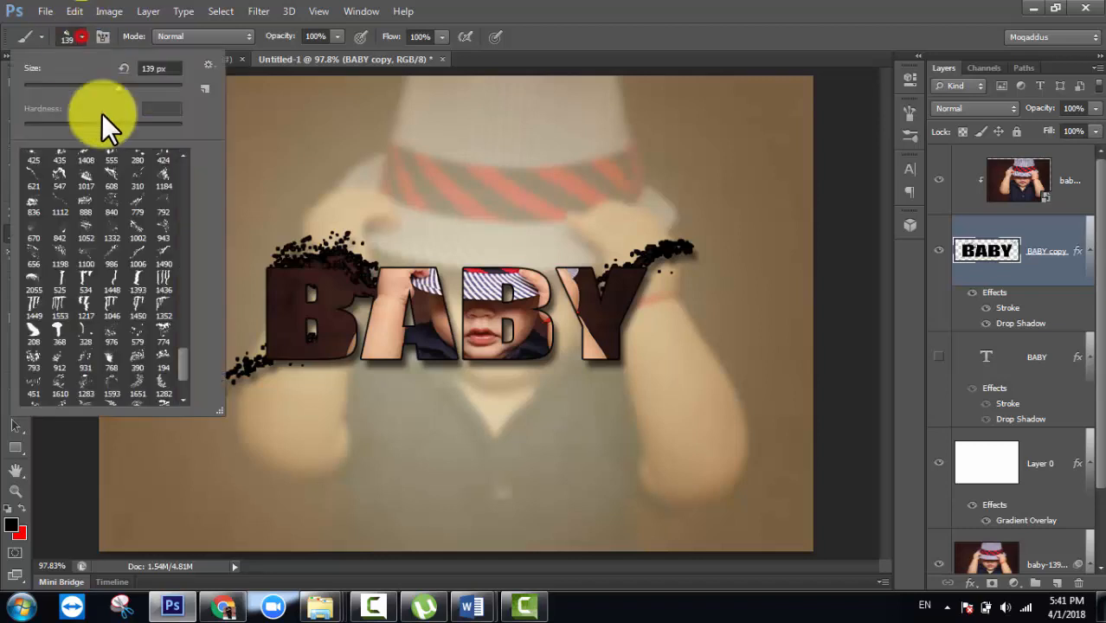
{"action": "double_click", "coordinate": [116, 292]}
{"action": "right_click", "coordinate": [387, 212]}
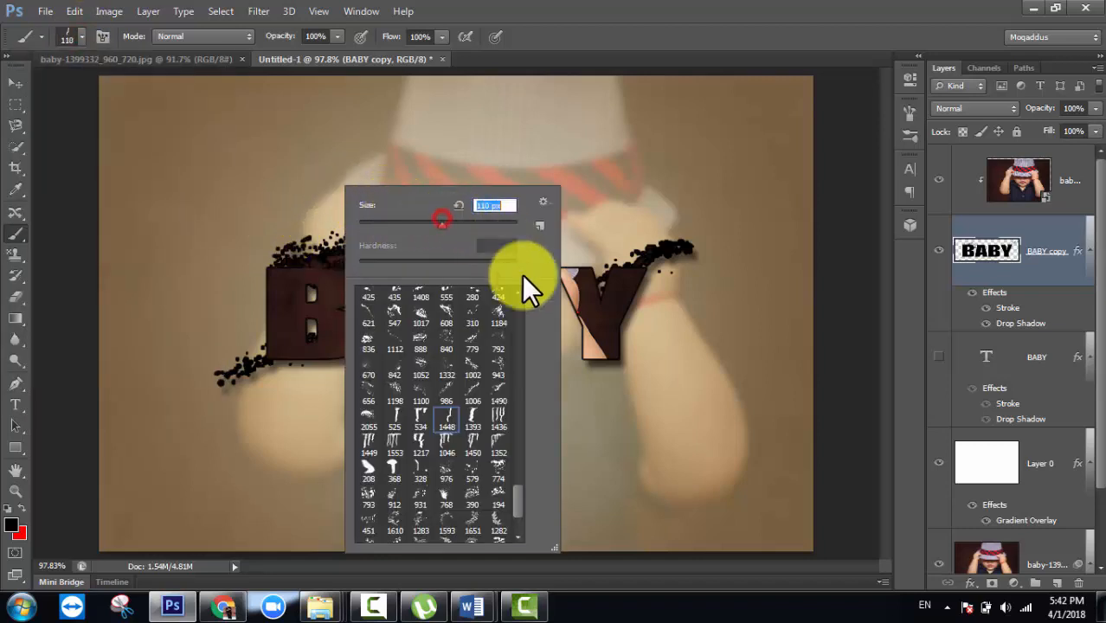
{"action": "left_click", "coordinate": [597, 359]}
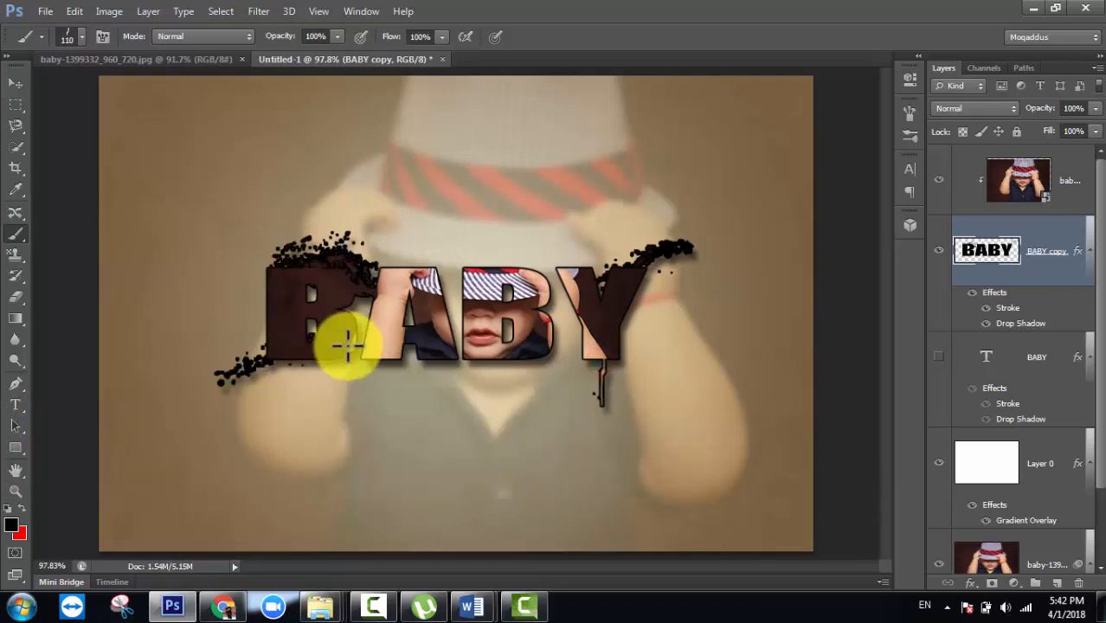
{"action": "left_click", "coordinate": [371, 358]}
{"action": "left_click", "coordinate": [447, 355]}
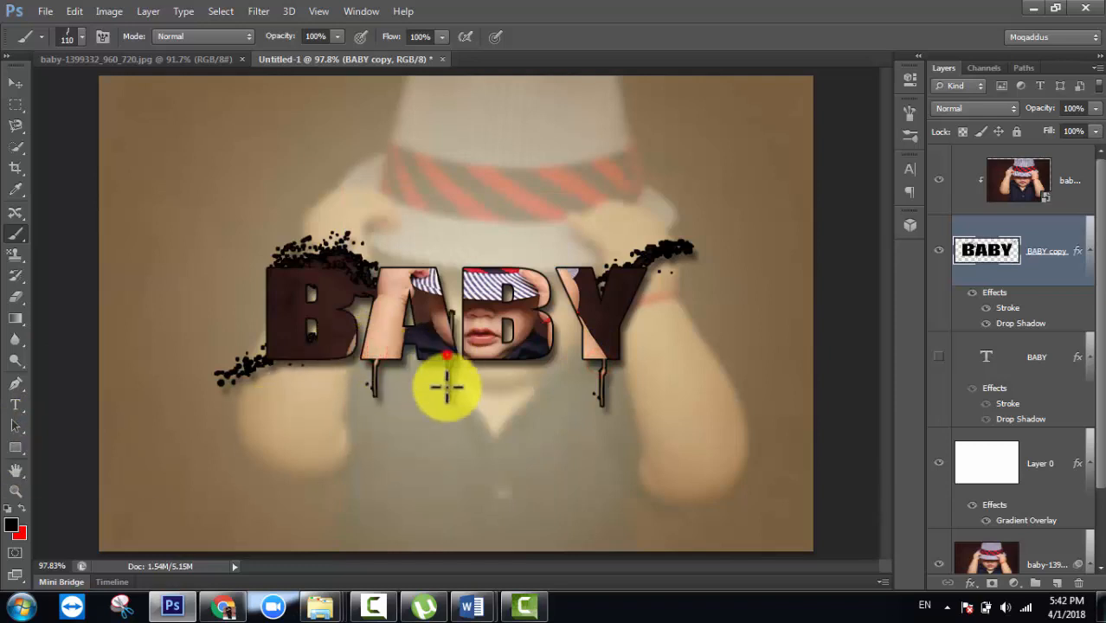
{"action": "left_click", "coordinate": [476, 358]}
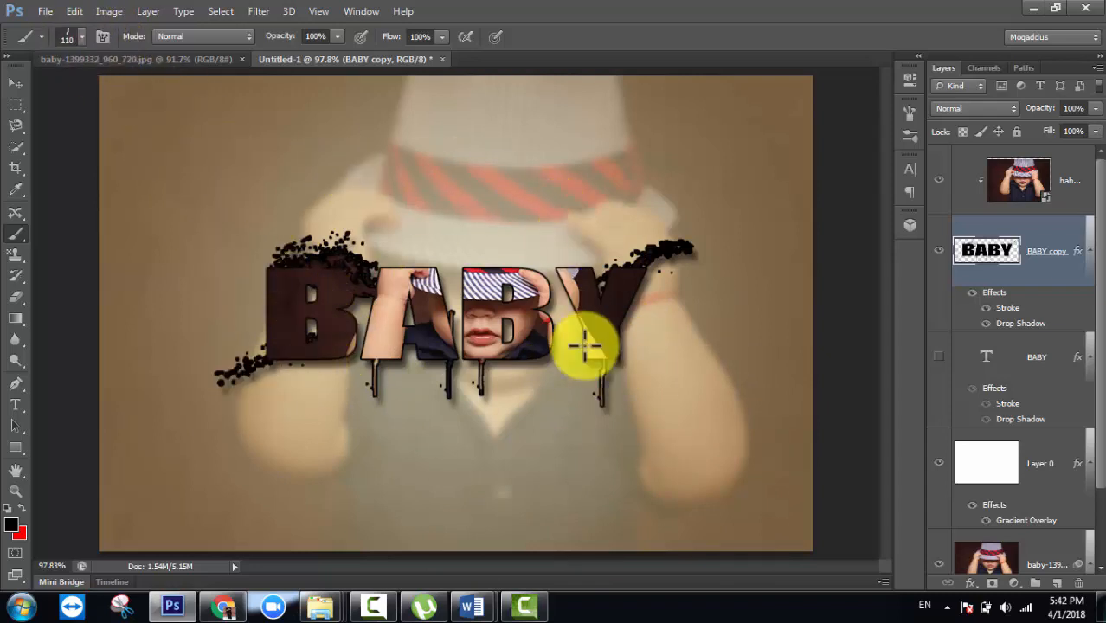
Step: Show the original BABY text layer and set its opacity to 77% and its fill to 89%
{"action": "left_click", "coordinate": [939, 357]}
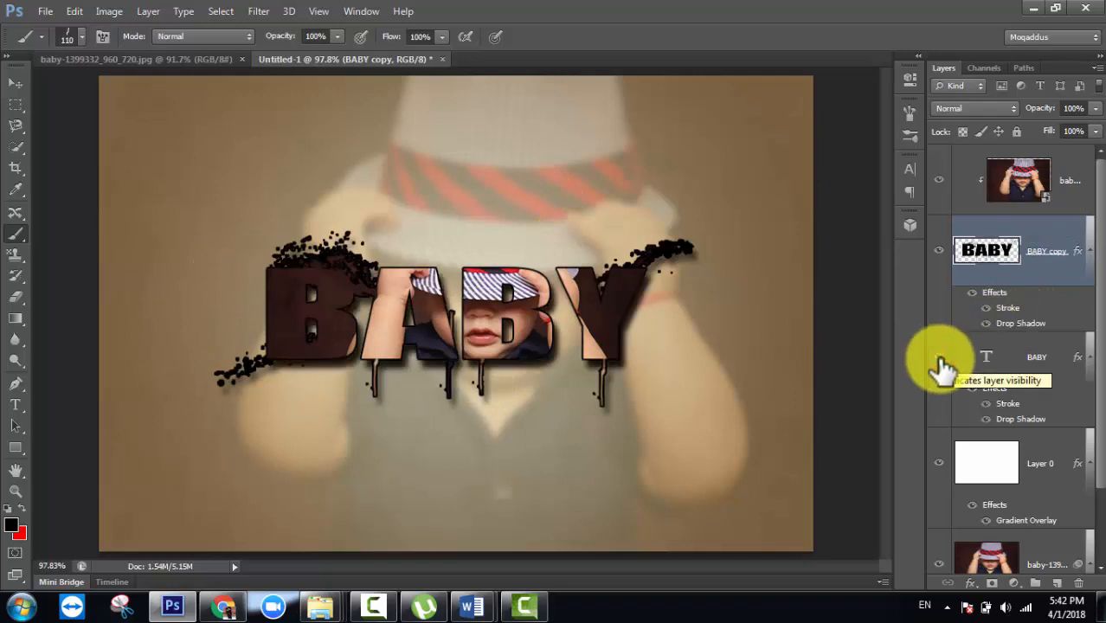
{"action": "left_click", "coordinate": [1061, 235]}
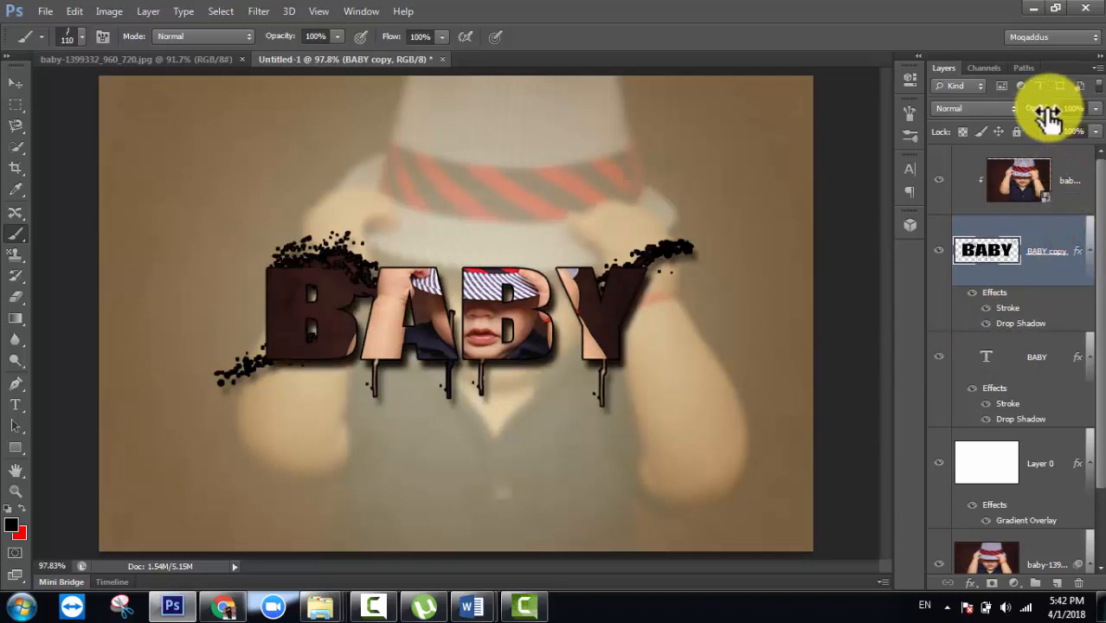
{"action": "left_click_drag", "start_coordinate": [1039, 119], "coordinate": [1082, 117]}
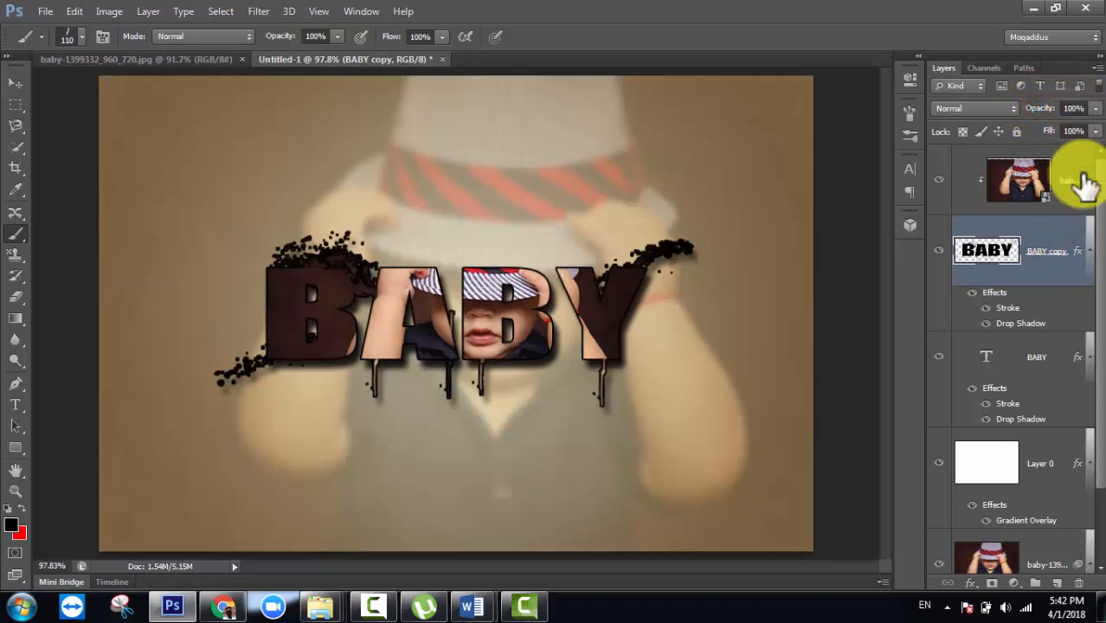
{"action": "left_click", "coordinate": [1028, 356]}
{"action": "mouse_move", "coordinate": [1047, 119]}
{"action": "left_mouse_down"}
{"action": "mouse_move", "coordinate": [1036, 109]}
{"action": "mouse_move", "coordinate": [1038, 130]}
{"action": "left_mouse_up"}
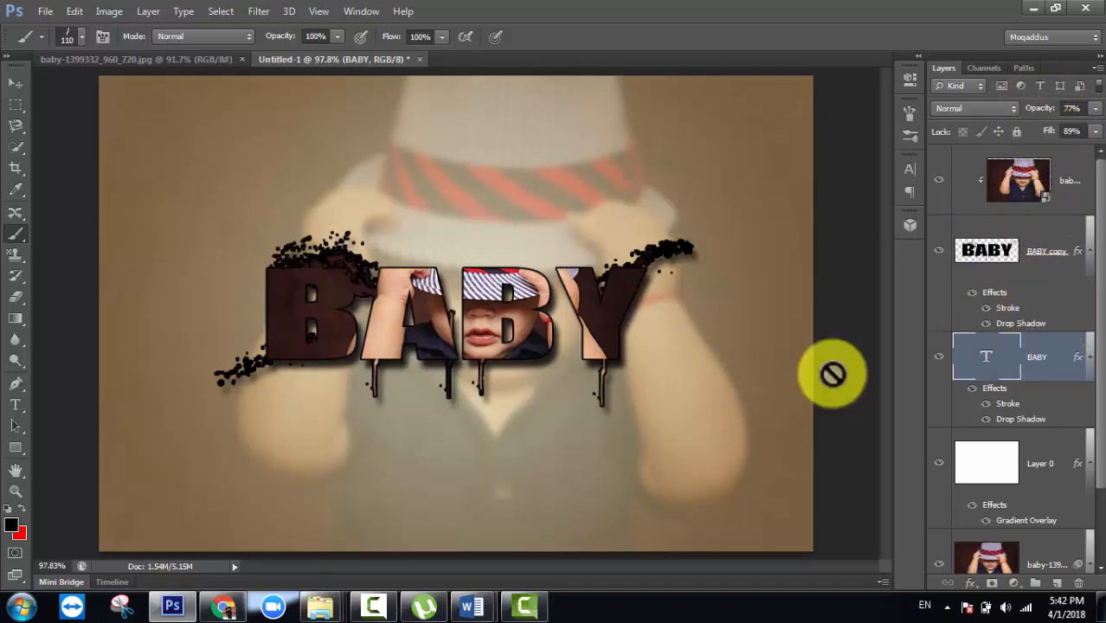
Step: Add a Levels adjustment layer directly above Layer 0 and set its RGB midtone level to 0.70
{"action": "left_click", "coordinate": [19, 84]}
{"action": "left_click", "coordinate": [48, 107]}
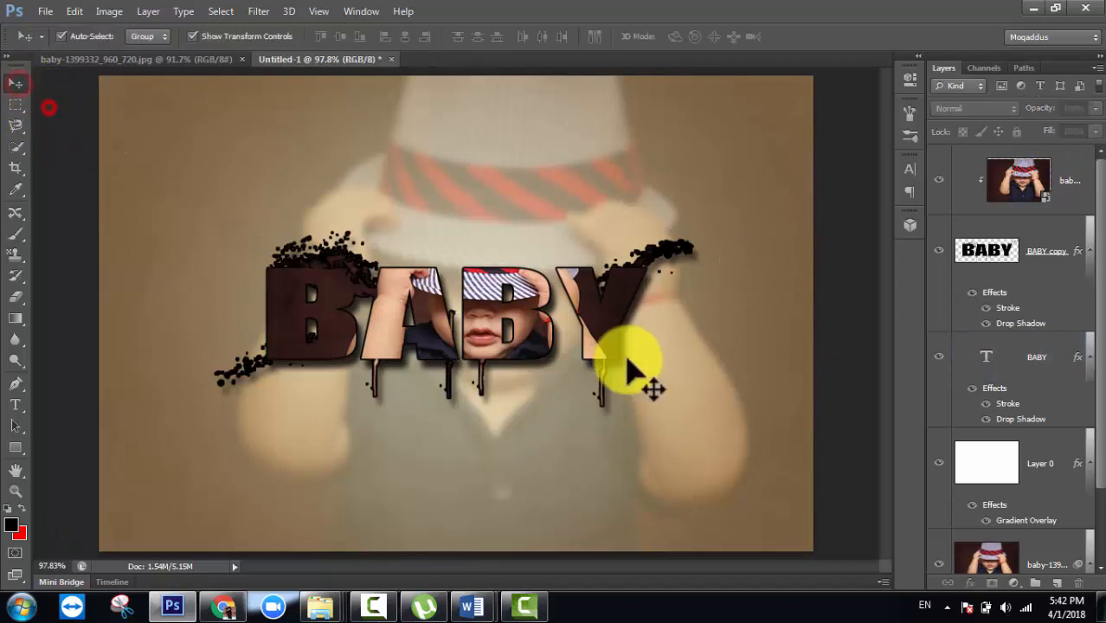
{"action": "left_click", "coordinate": [742, 192]}
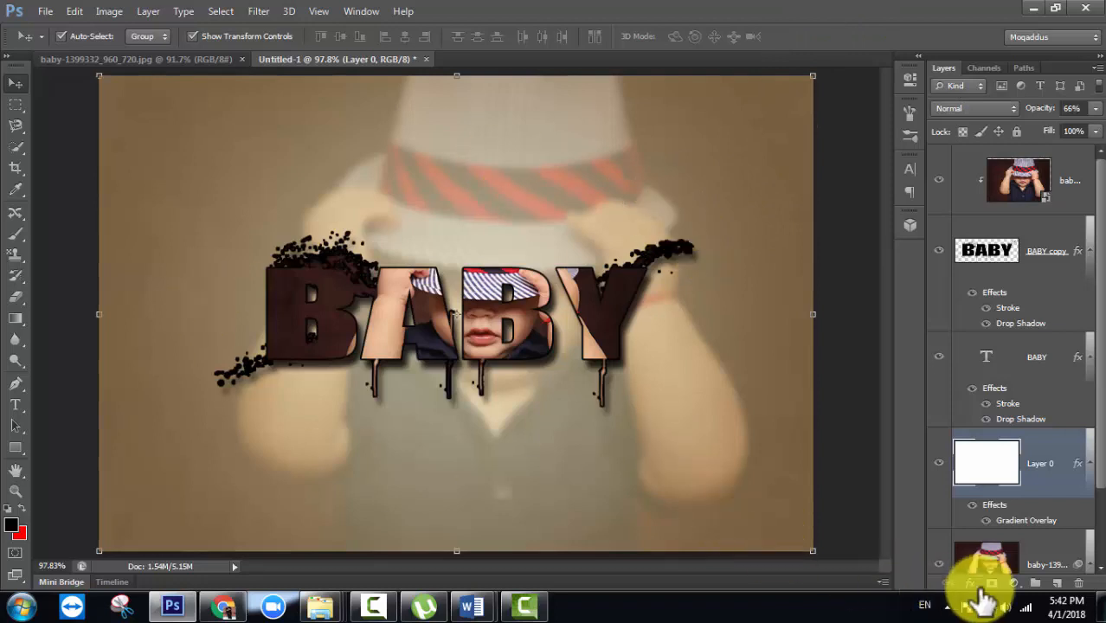
{"action": "left_click", "coordinate": [1013, 583]}
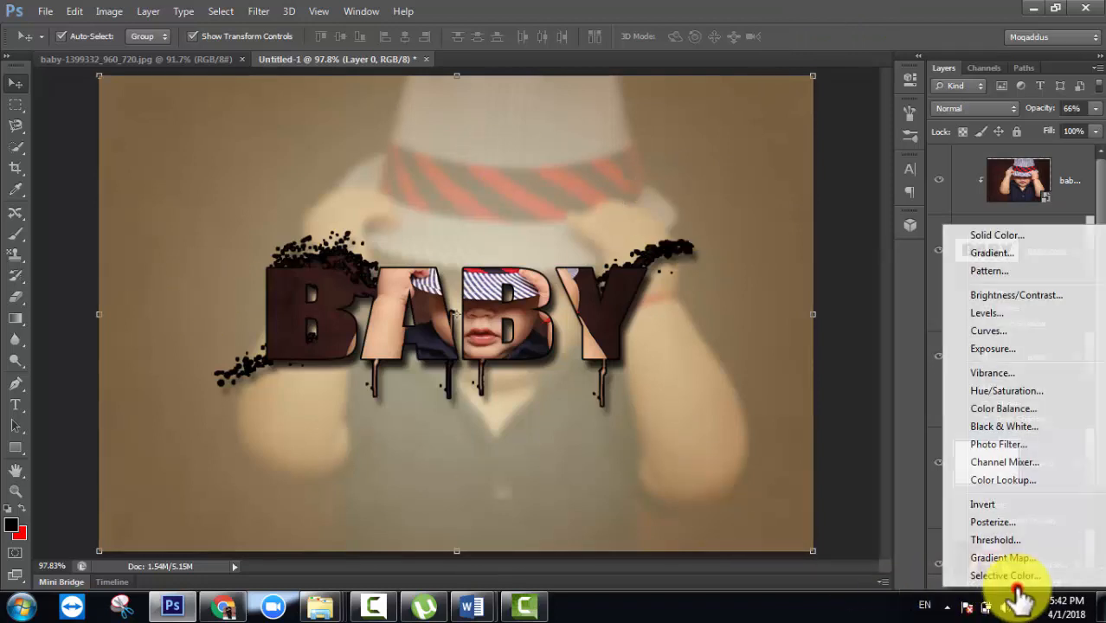
{"action": "left_click", "coordinate": [986, 314]}
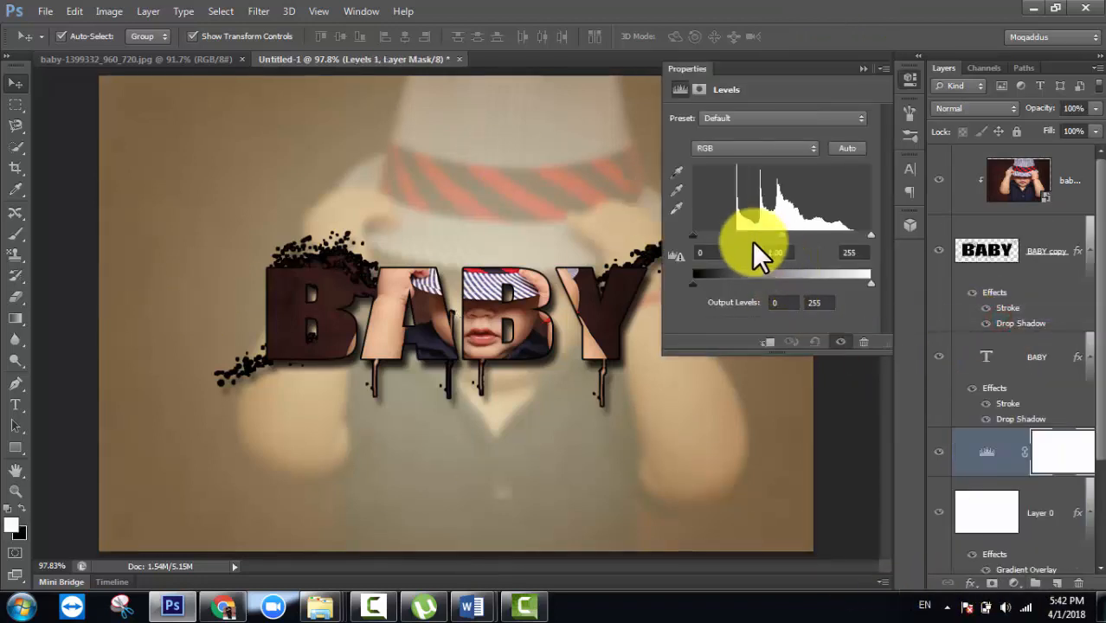
{"action": "left_click_drag", "start_coordinate": [774, 230], "coordinate": [801, 236]}
{"action": "left_click", "coordinate": [906, 472]}
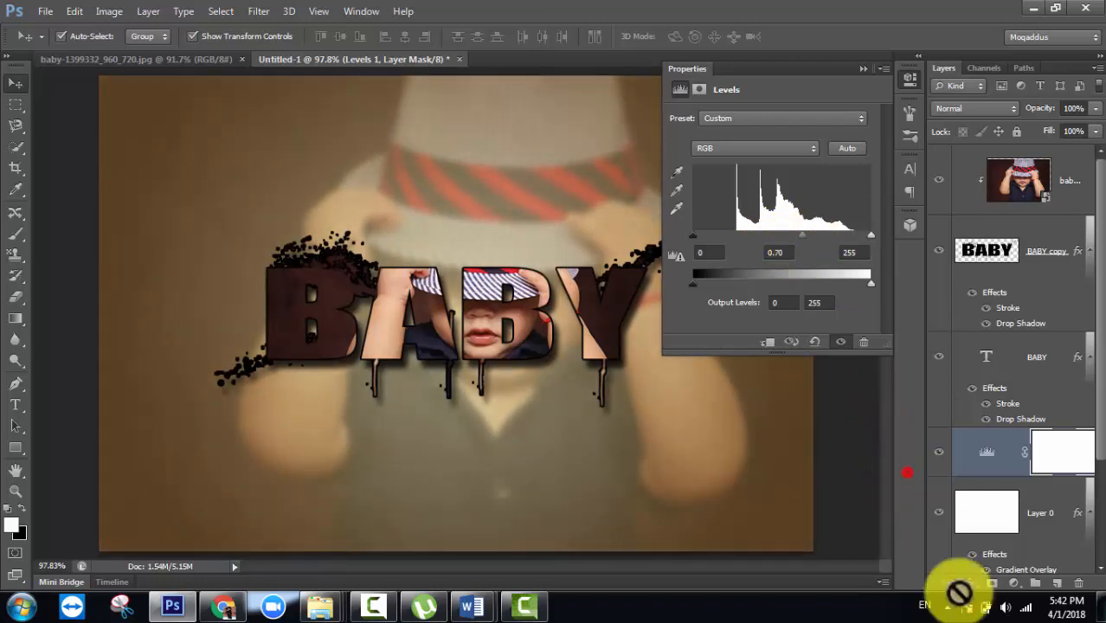
Step: Add a Curves adjustment layer above the Levels layer and reshape its RGB curve with one shadow point and one highlight point
{"action": "left_click", "coordinate": [1013, 582]}
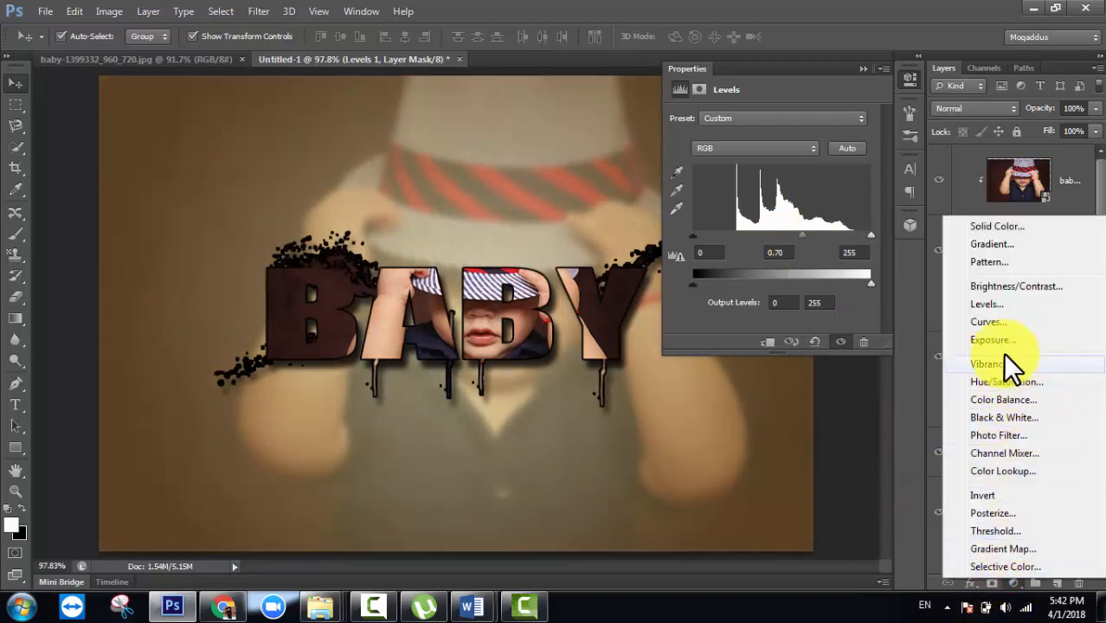
{"action": "left_click", "coordinate": [998, 320]}
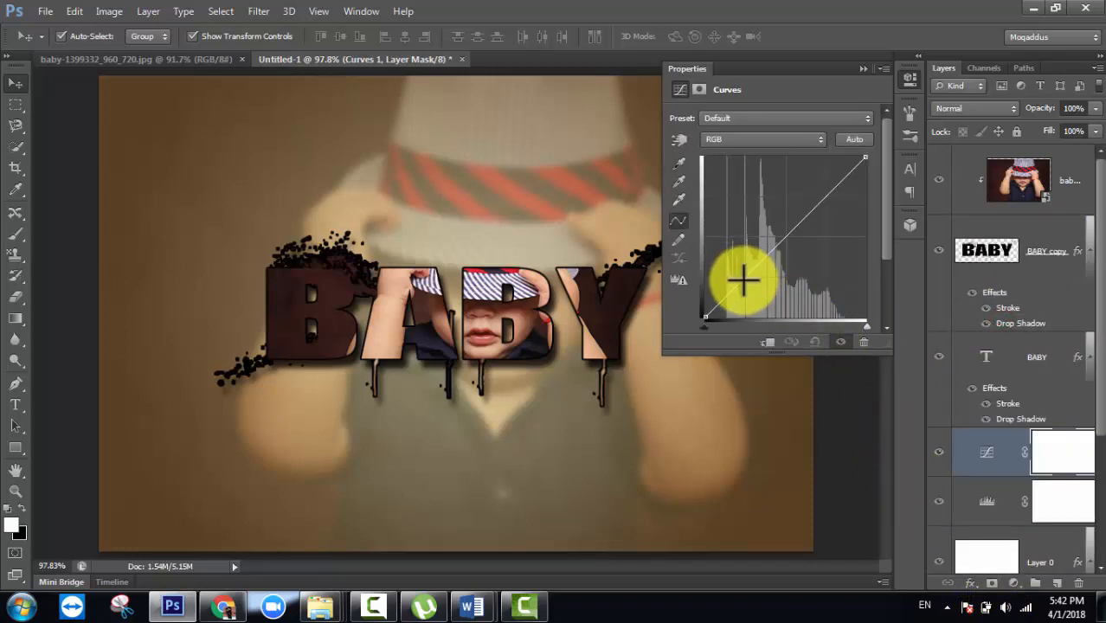
{"action": "left_click_drag", "start_coordinate": [790, 259], "coordinate": [818, 202]}
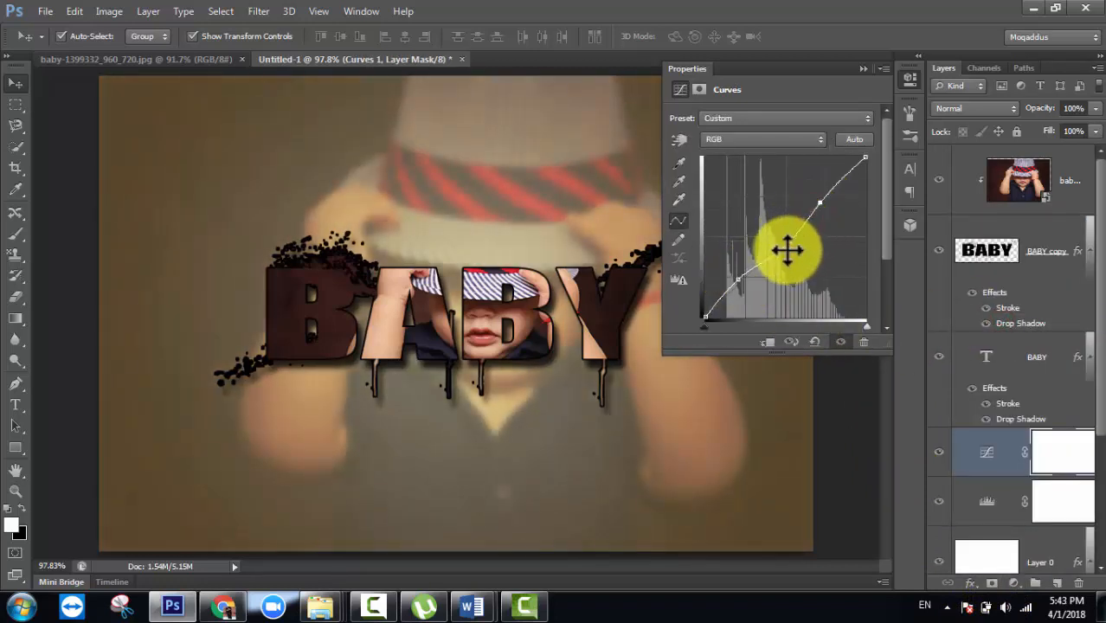
{"action": "left_click", "coordinate": [861, 70]}
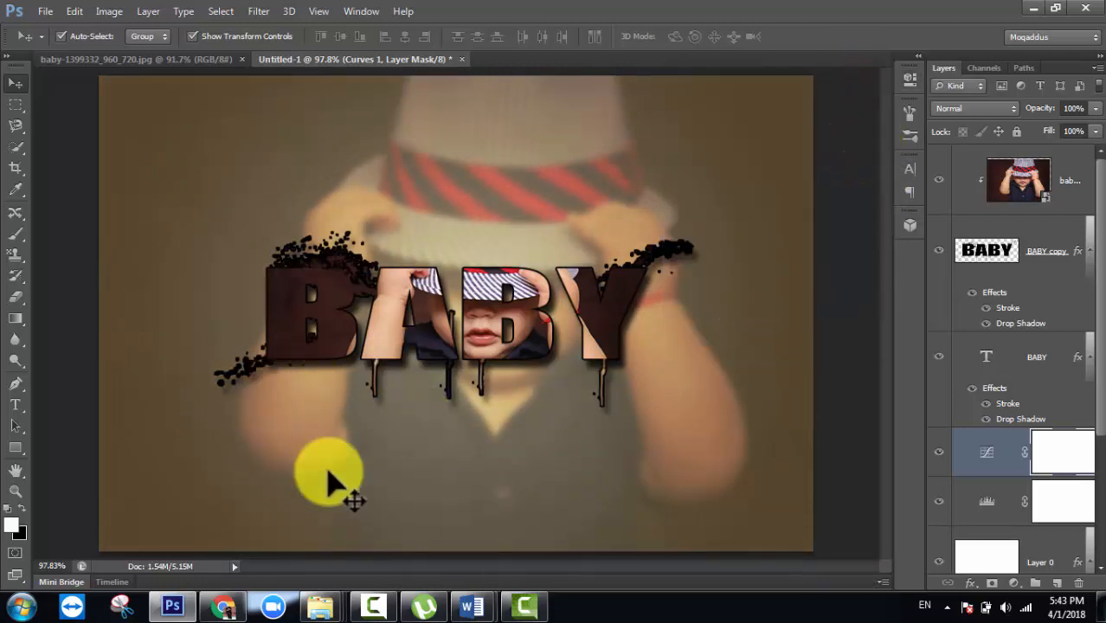